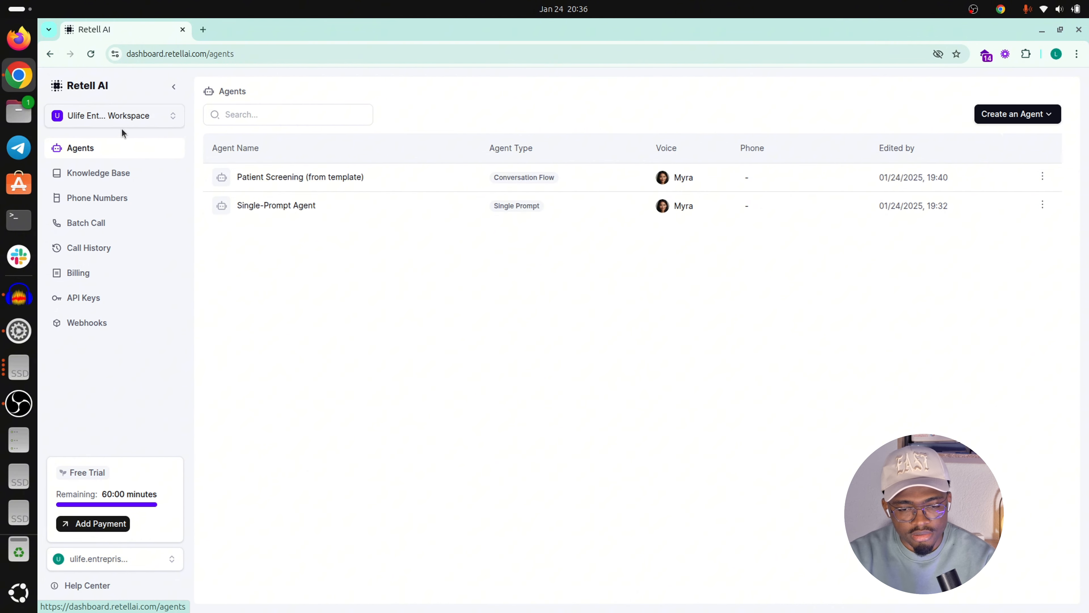
# Step: Look at the available workspaces in the workspace switcher and close it without changing the workspace
pyautogui.click(129, 114)
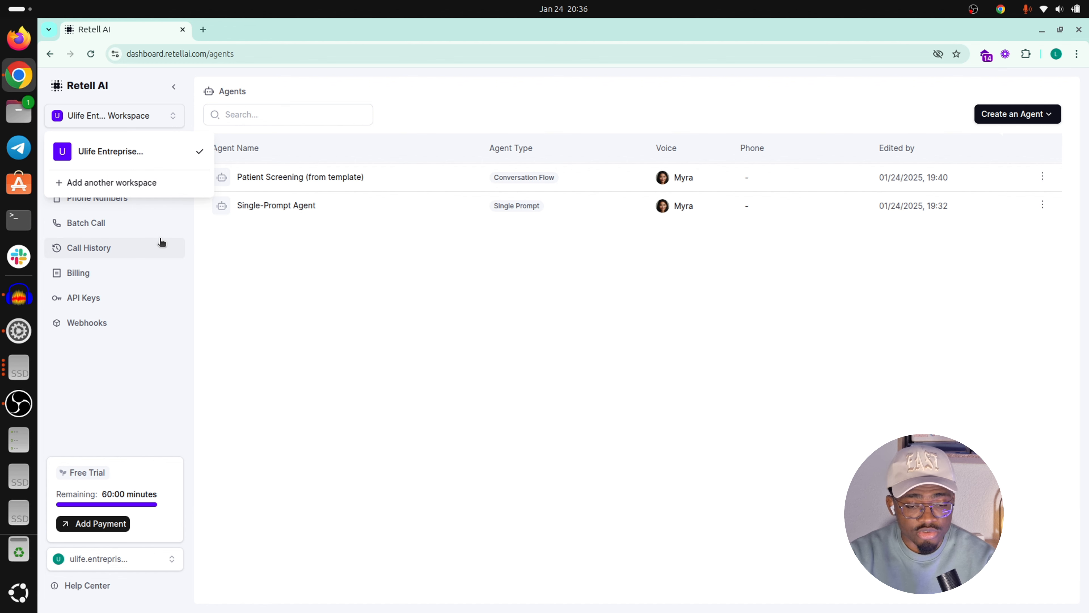
pyautogui.click(240, 280)
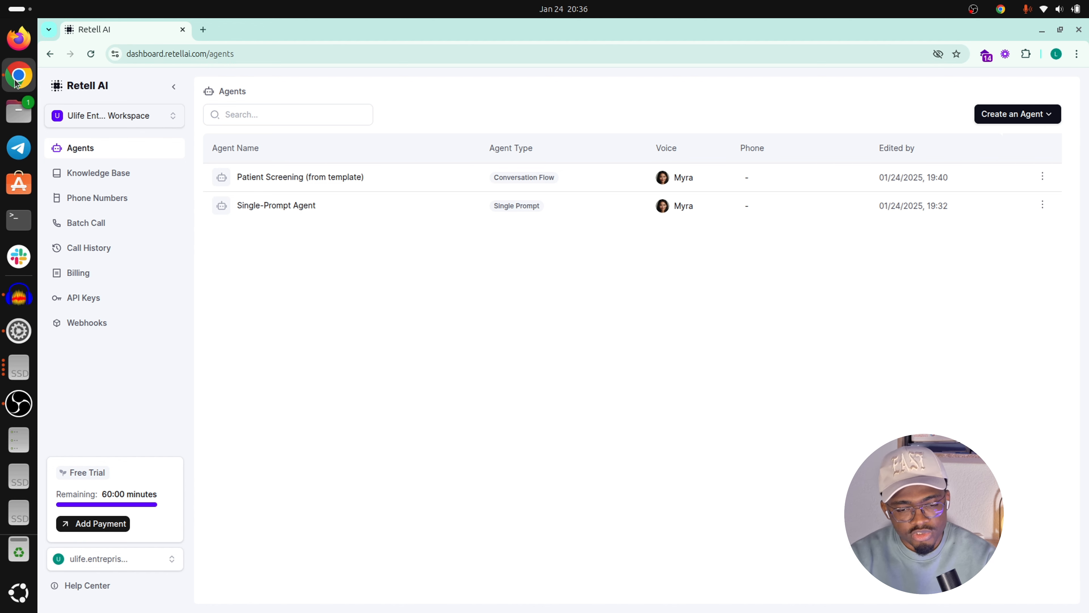
pyautogui.click(107, 112)
pyautogui.click(107, 112)
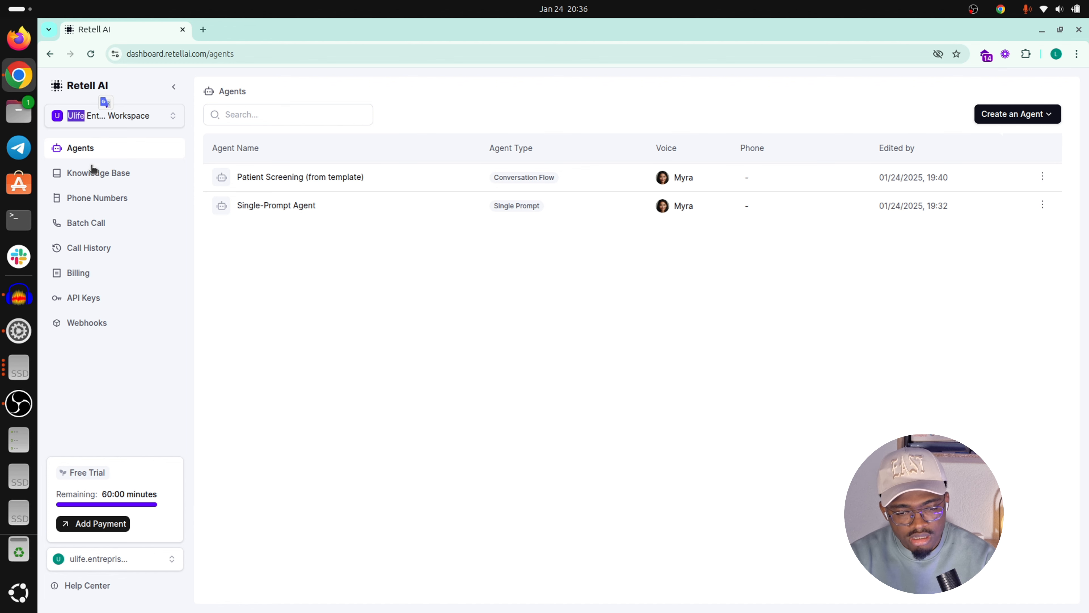
pyautogui.click(226, 315)
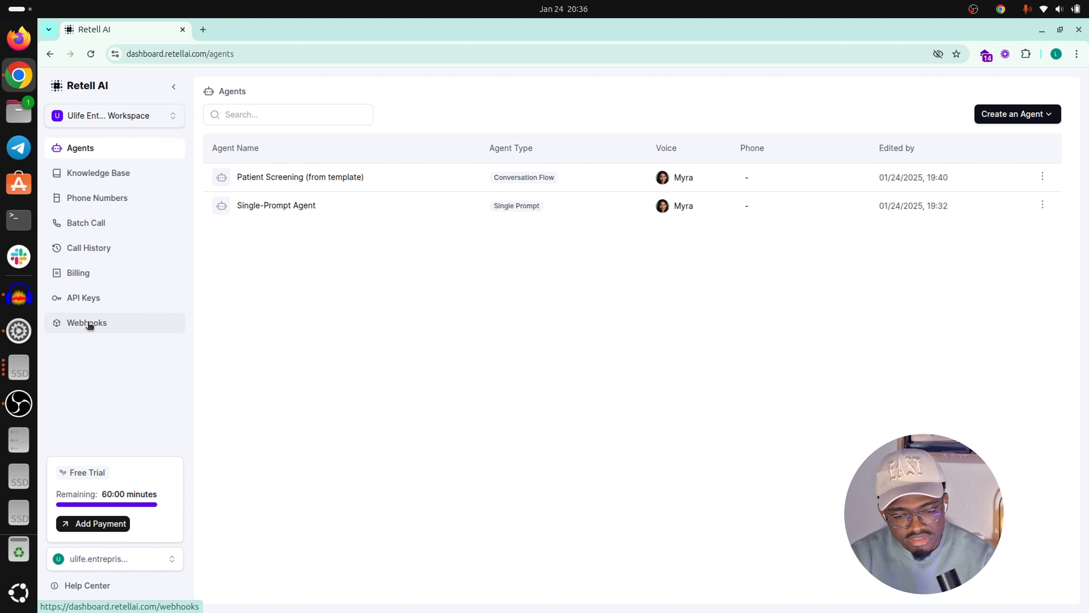
# Step: Examine the workspace's general settings and its member list, and return to the agent list
pyautogui.click(99, 558)
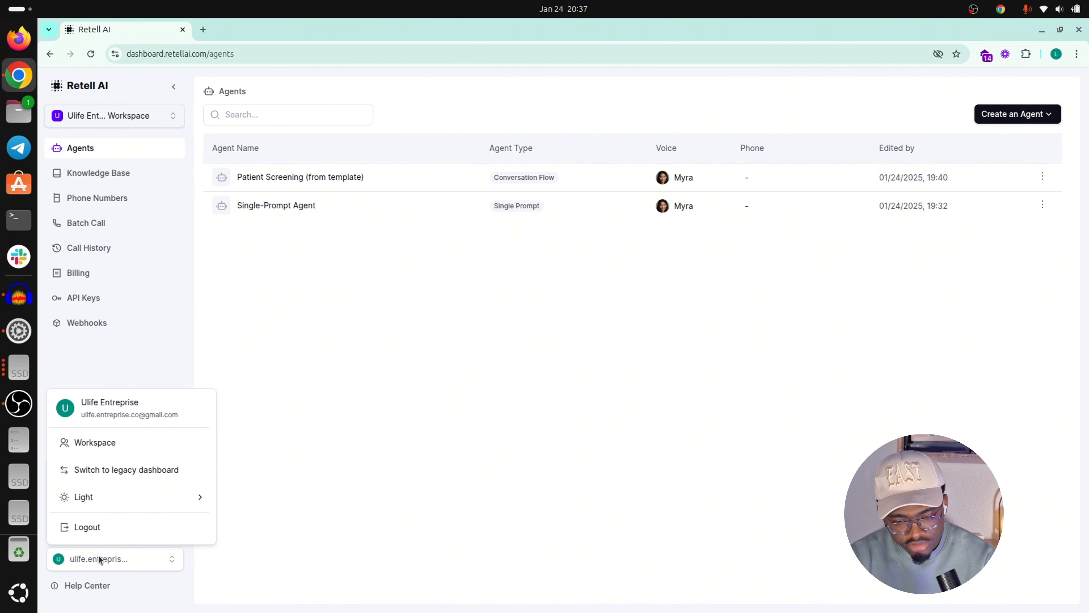
pyautogui.click(108, 446)
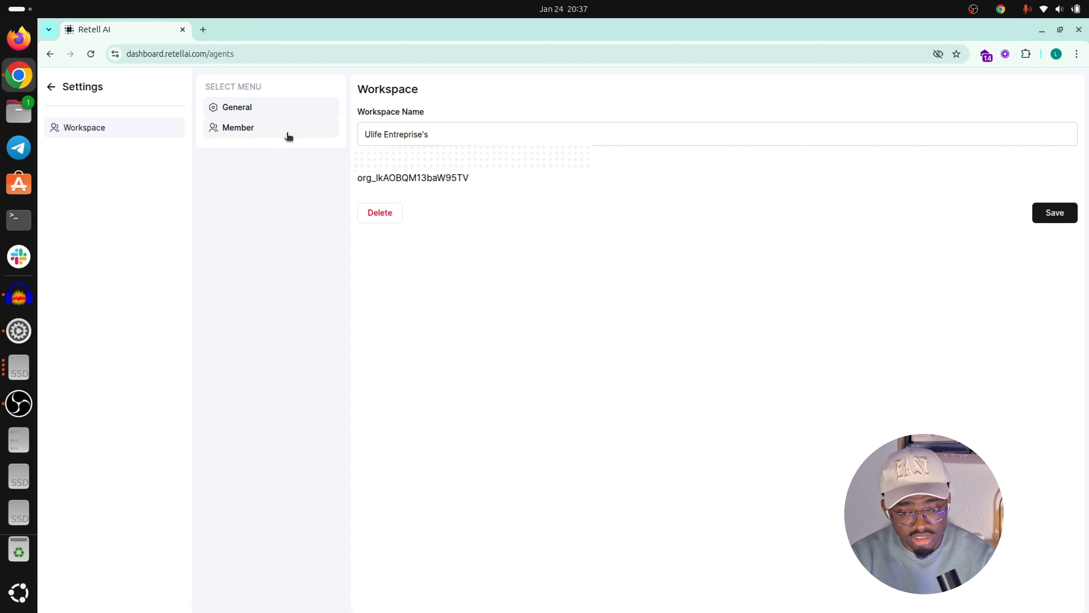
pyautogui.click(256, 133)
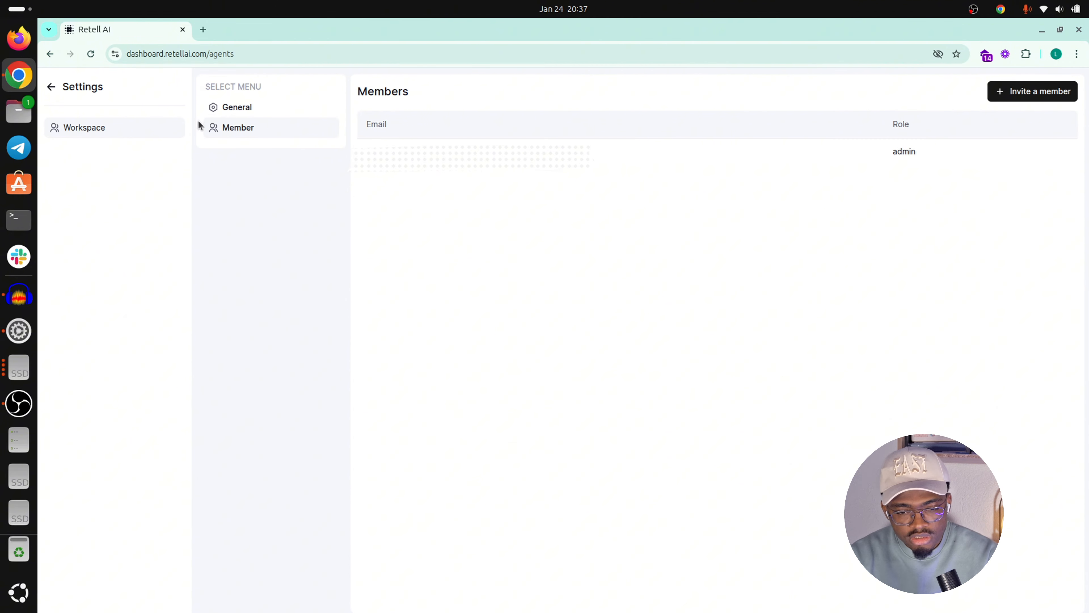
pyautogui.click(51, 86)
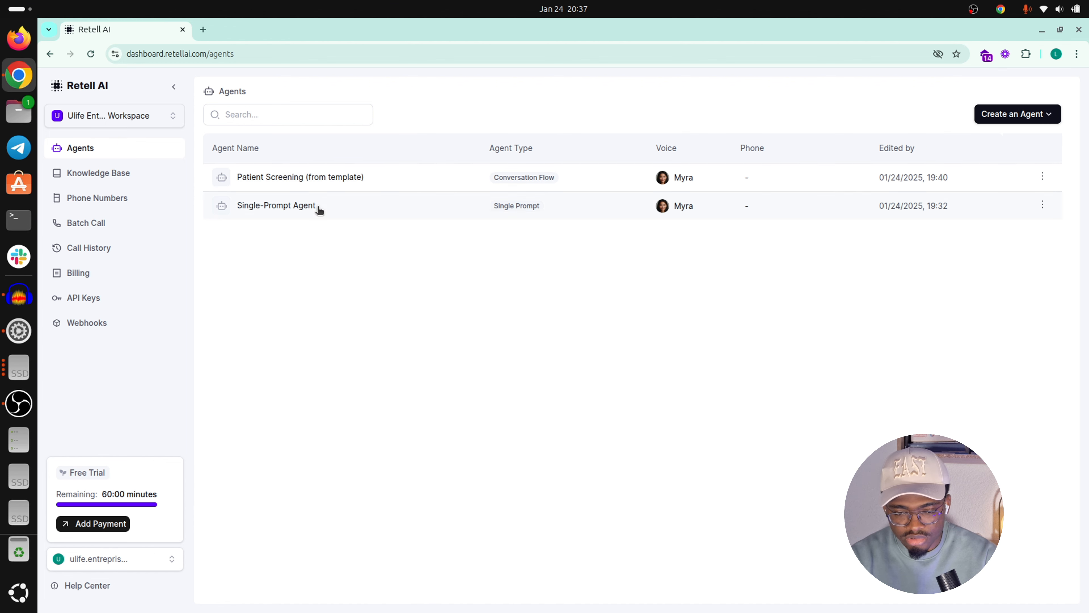
# Step: Create a Custom LLM agent, leave its LLM URL empty and return to the agent list
pyautogui.click(1050, 113)
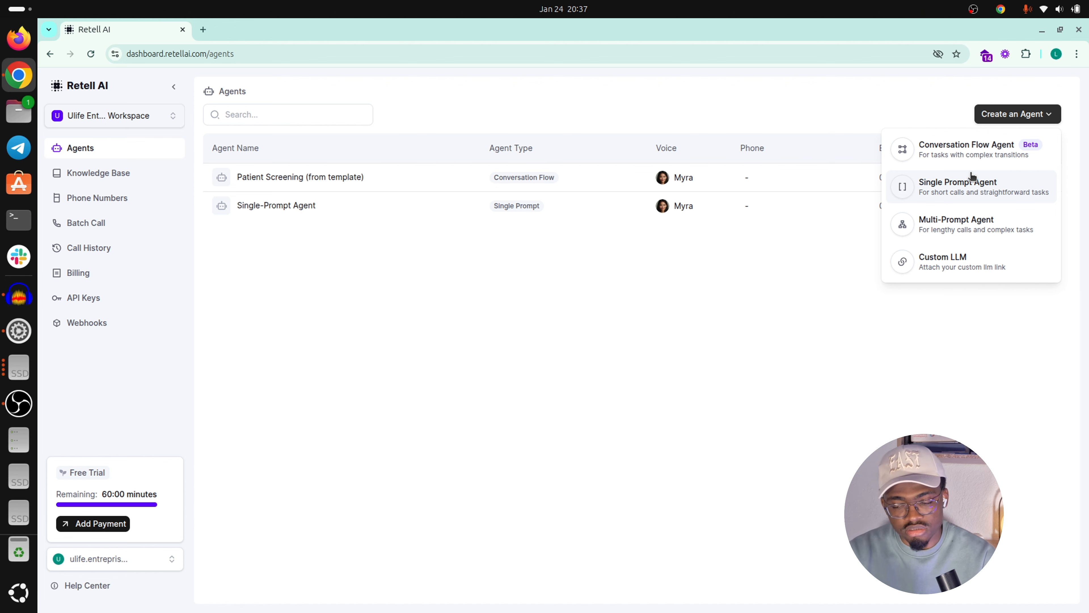
pyautogui.click(942, 265)
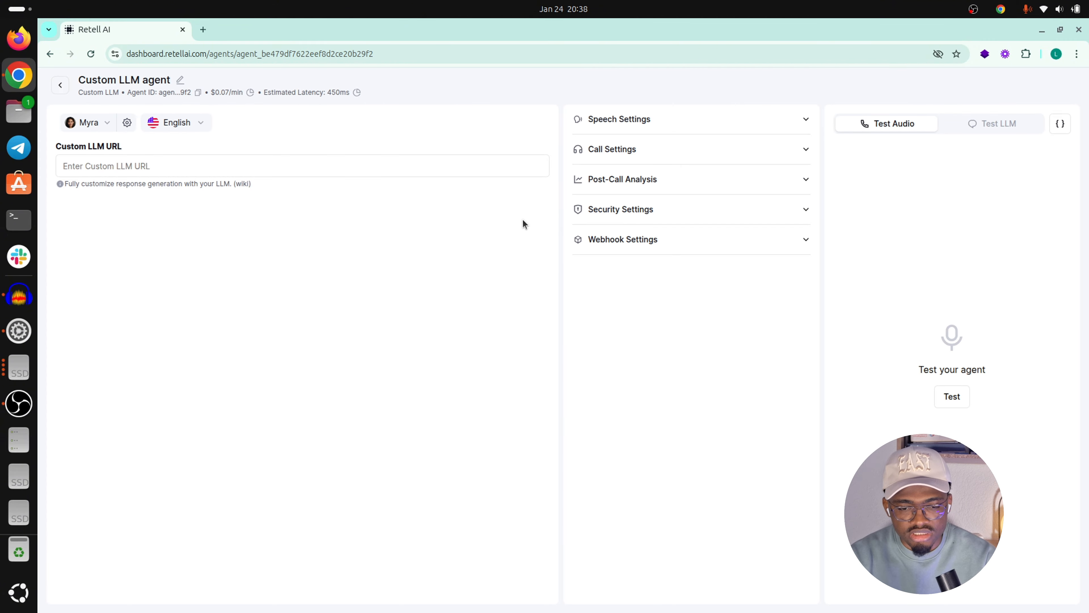
pyautogui.click(306, 160)
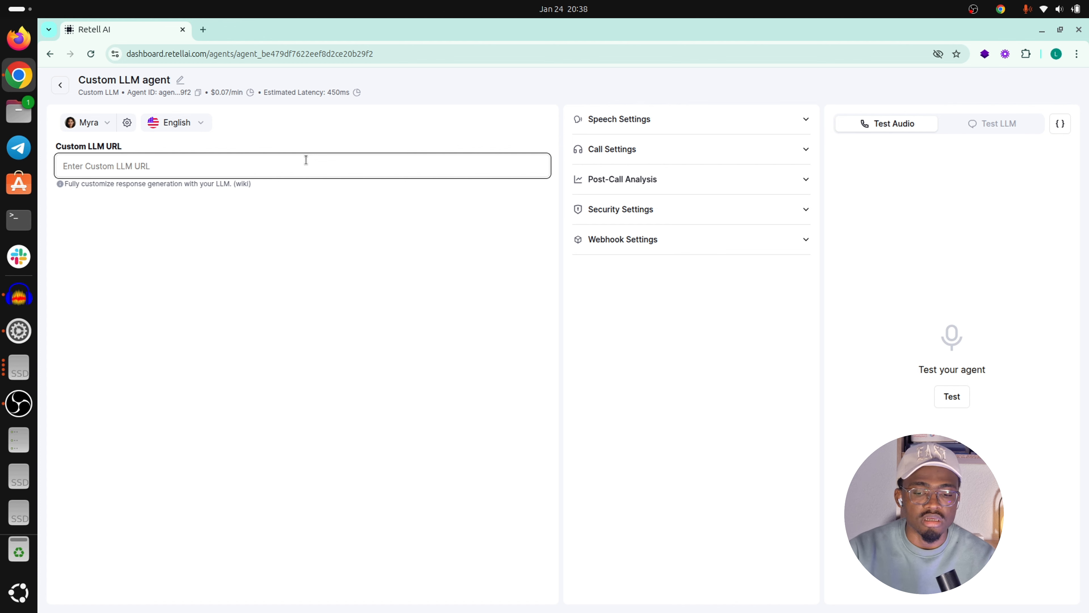
pyautogui.click(306, 160)
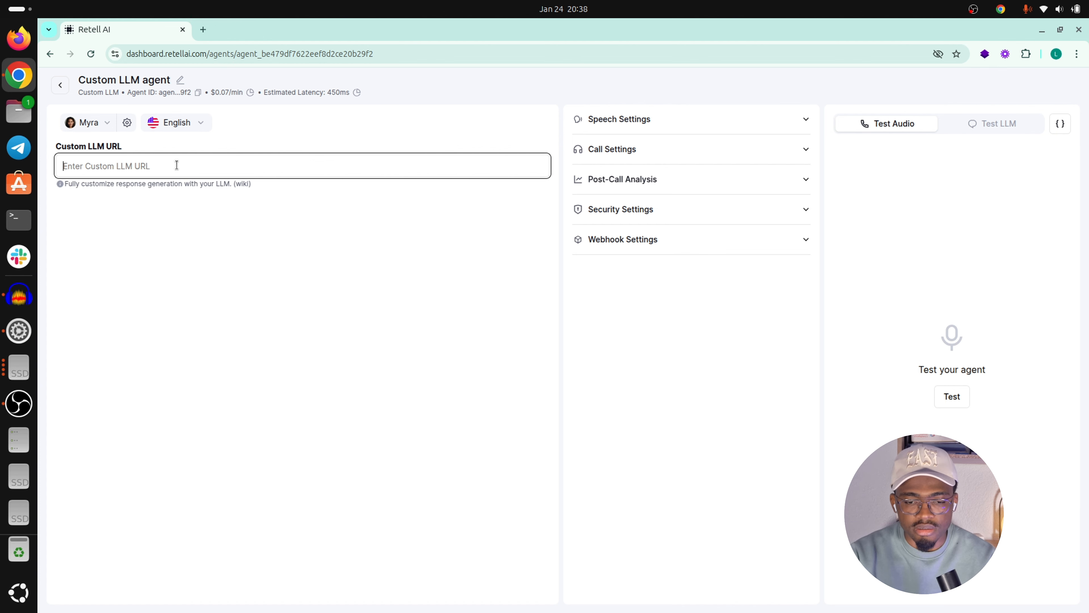
pyautogui.click(60, 85)
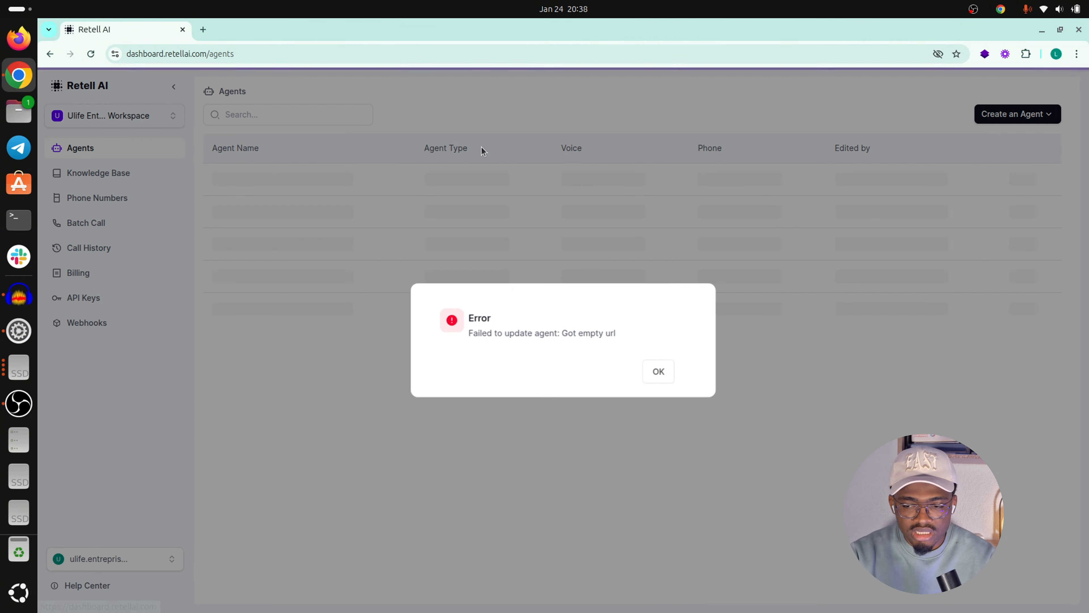
pyautogui.click(654, 373)
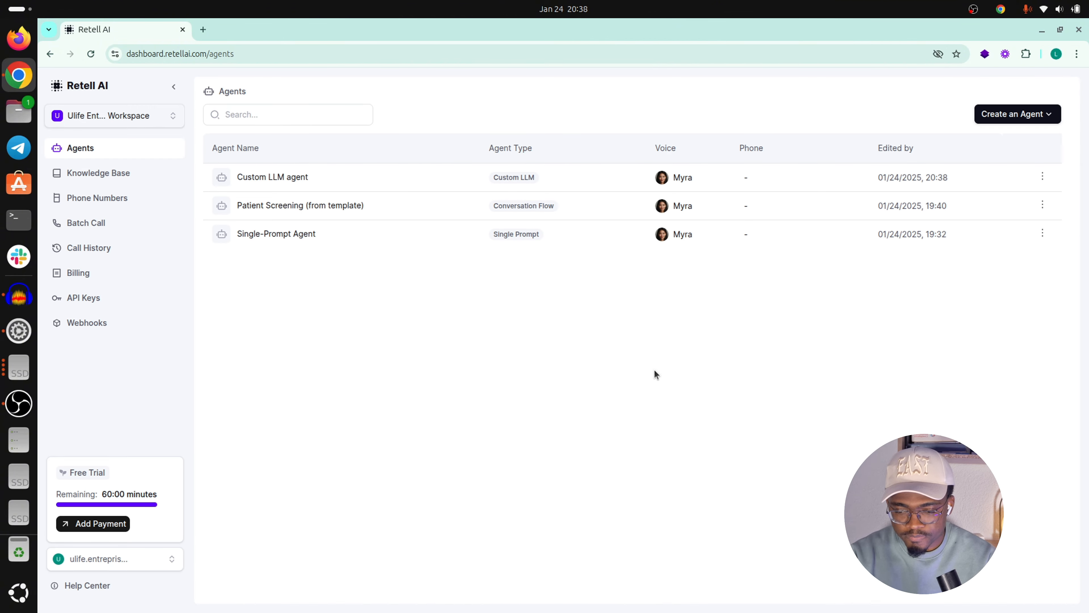
# Step: Create a Conversation Flow agent from the Real Estate Lead Qualification template
pyautogui.click(1017, 113)
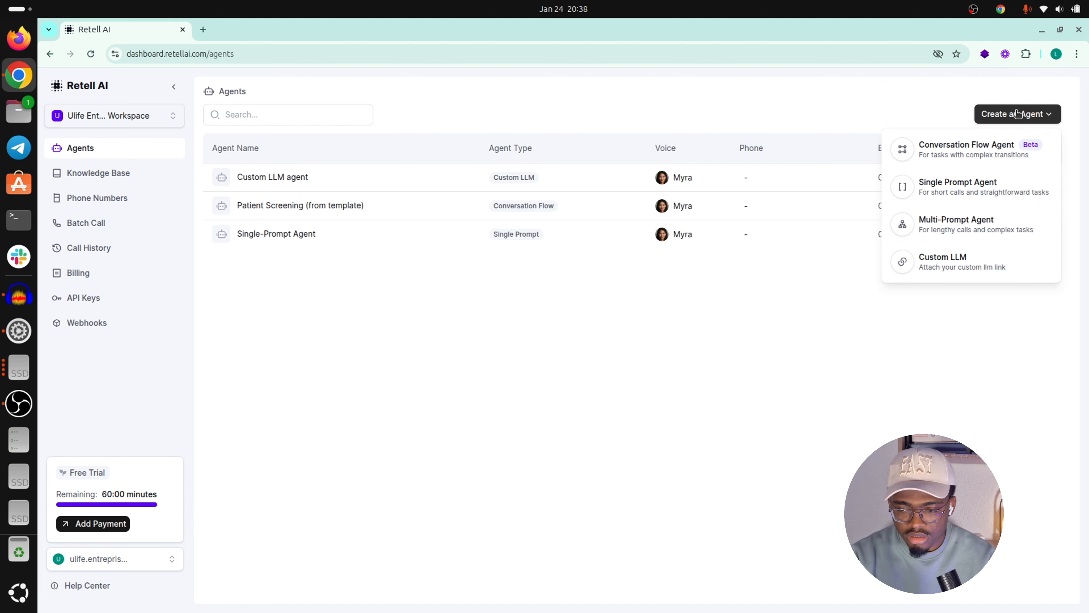
pyautogui.click(967, 156)
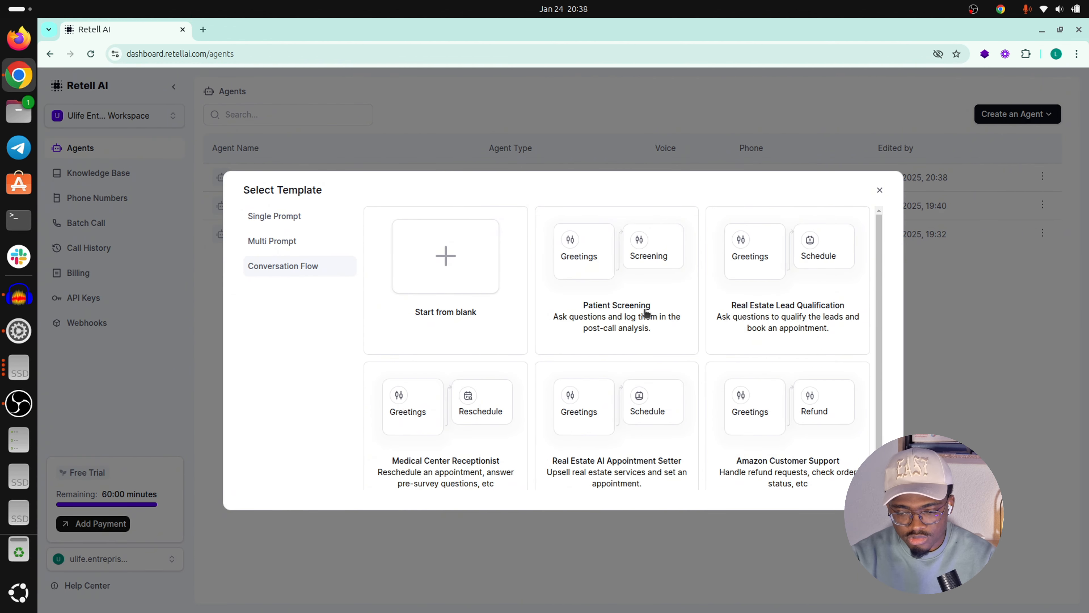
pyautogui.click(769, 305)
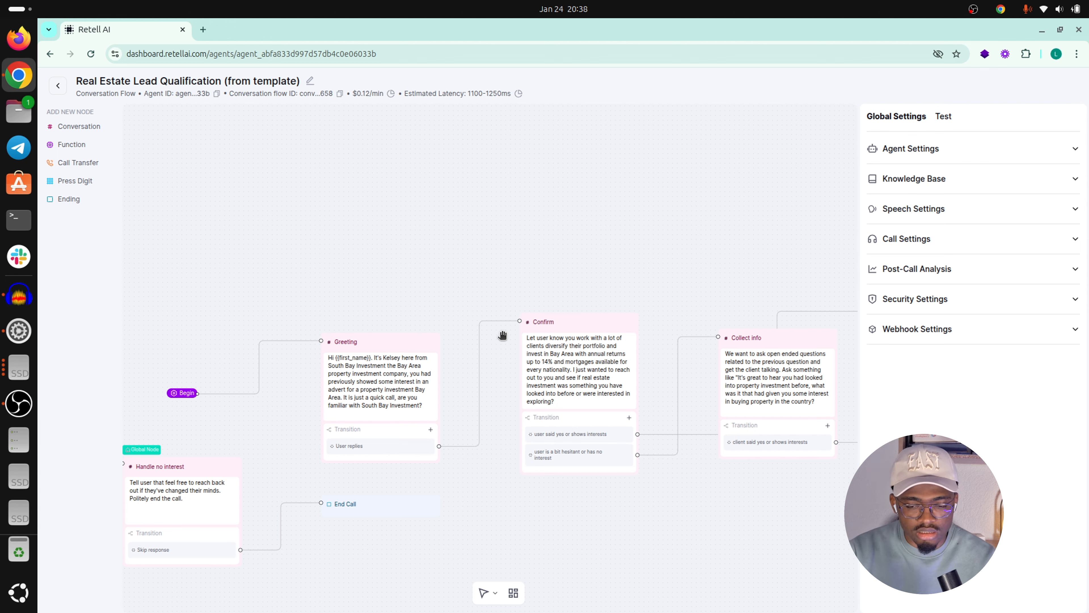
pyautogui.moveTo(364, 284); pyautogui.dragTo(376, 185)
pyautogui.click(268, 280)
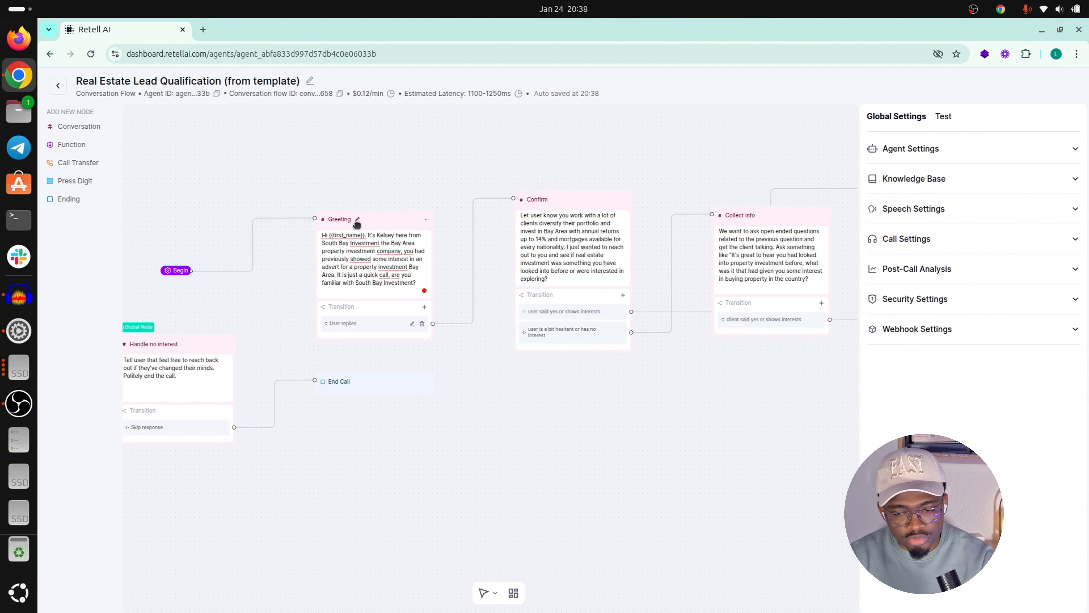
# Step: Add a second transition to the Greeting node with the condition "When a user ask a specific question"
pyautogui.moveTo(741, 201); pyautogui.dragTo(815, 163)
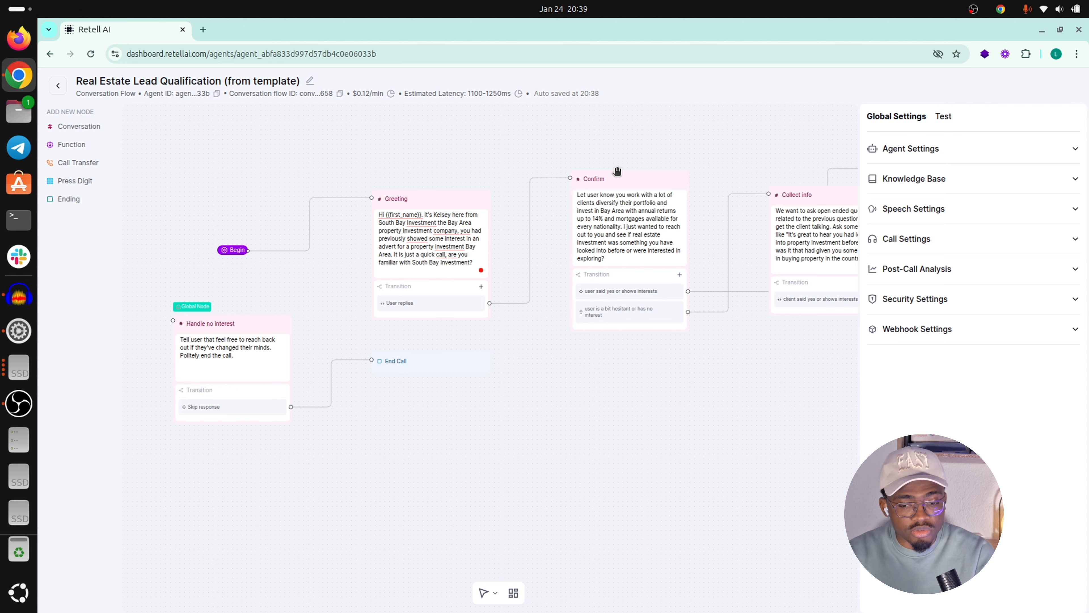
pyautogui.click(481, 286)
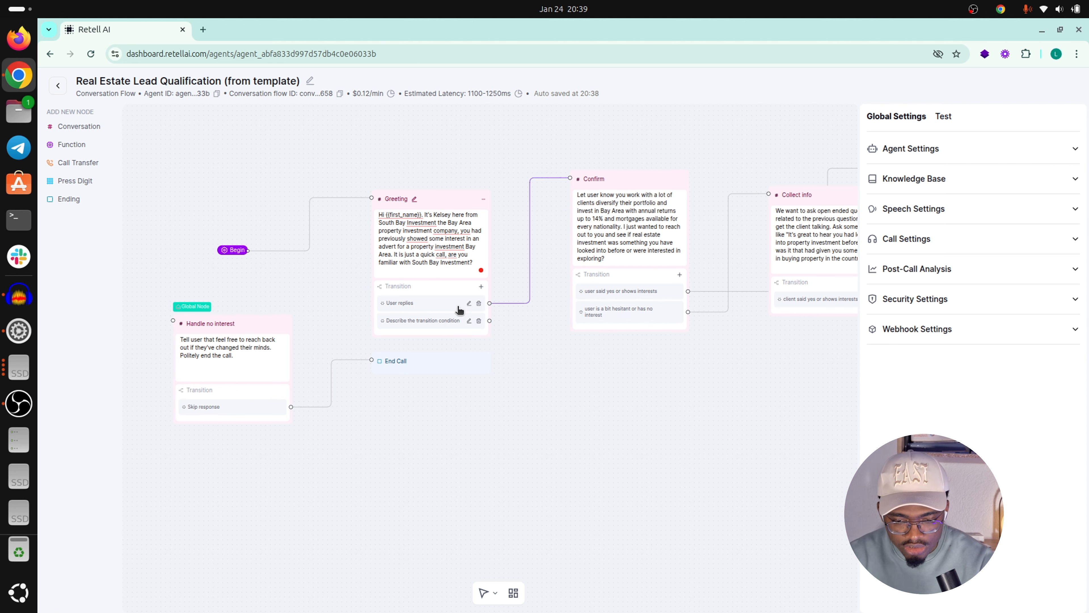
pyautogui.click(418, 320)
pyautogui.doubleClick(406, 332)
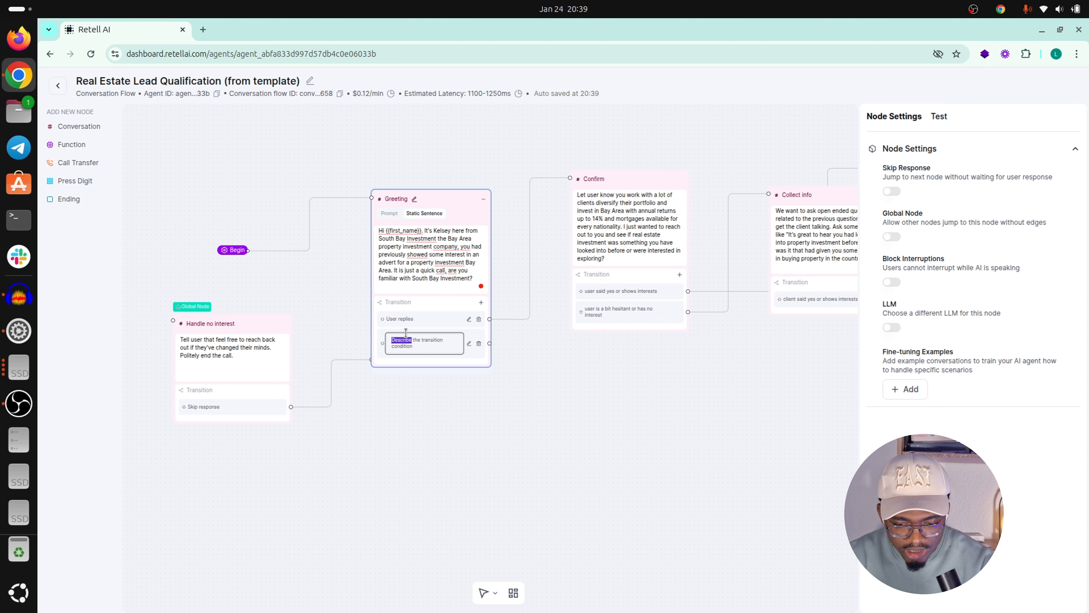
pyautogui.write('When a us')
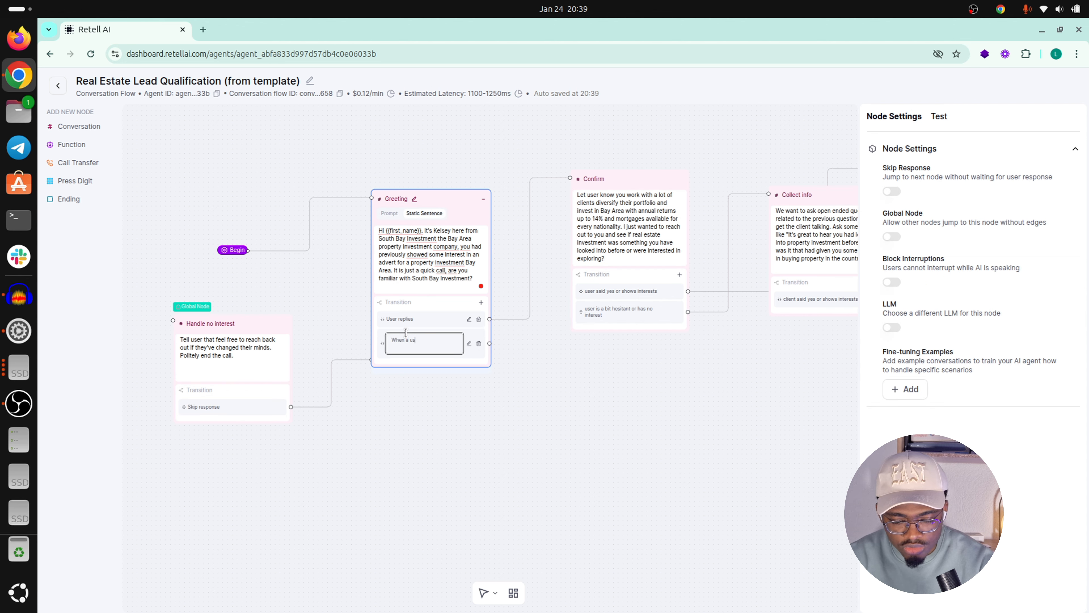
pyautogui.write('er ask a specific question')
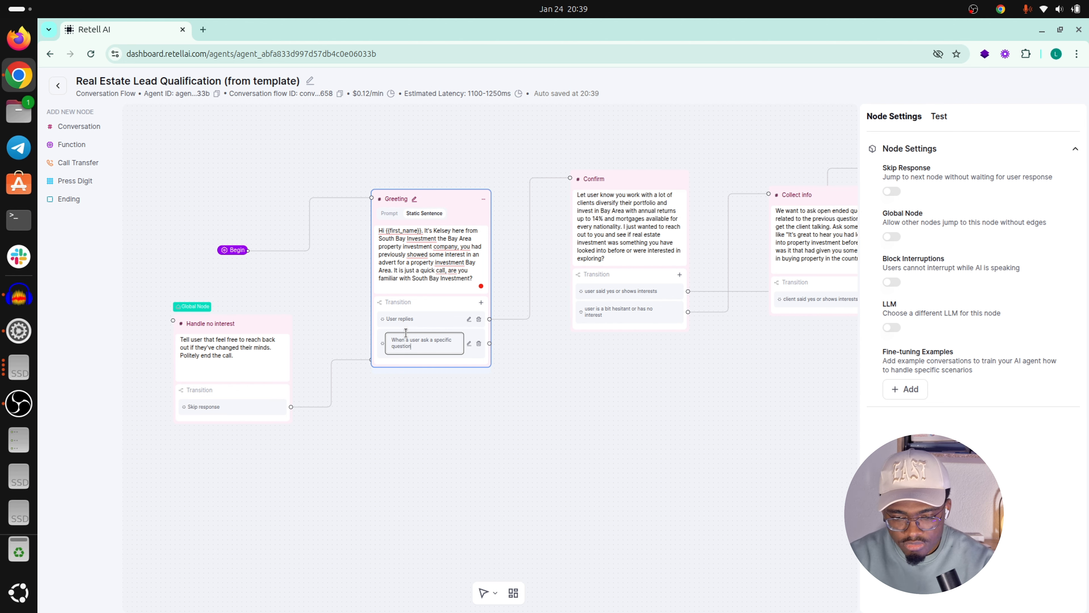
pyautogui.click(471, 413)
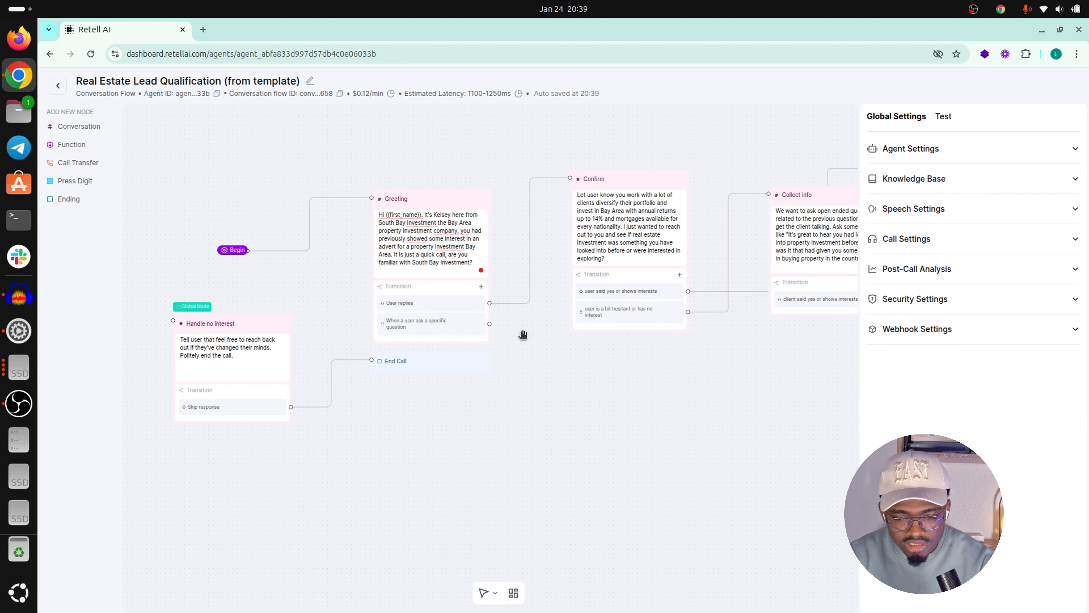
# Step: Add a Conversation node below the Confirm node and connect the Greeting node's second transition to it
pyautogui.click(80, 127)
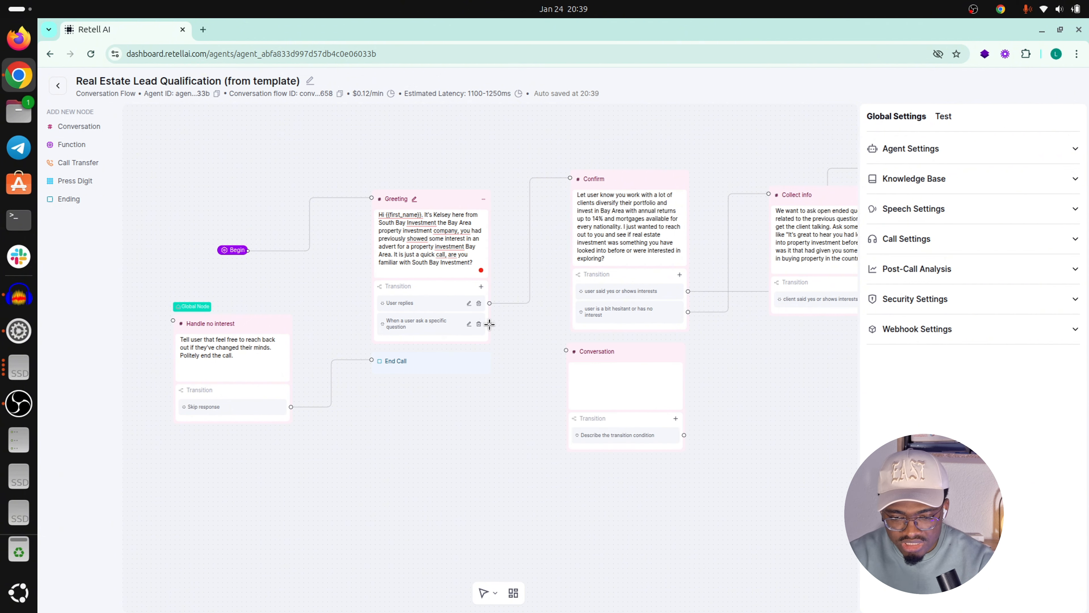
pyautogui.moveTo(489, 324); pyautogui.dragTo(575, 351)
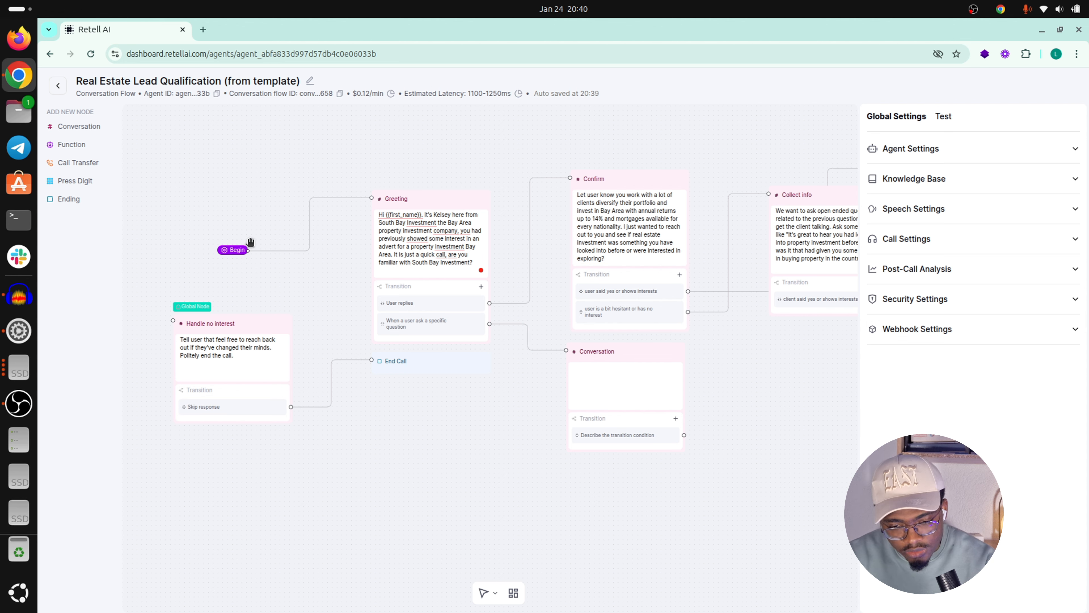
# Step: Inspect the Begin and Greeting node settings, and move the End Call node down clear of the Greeting node
pyautogui.click(230, 254)
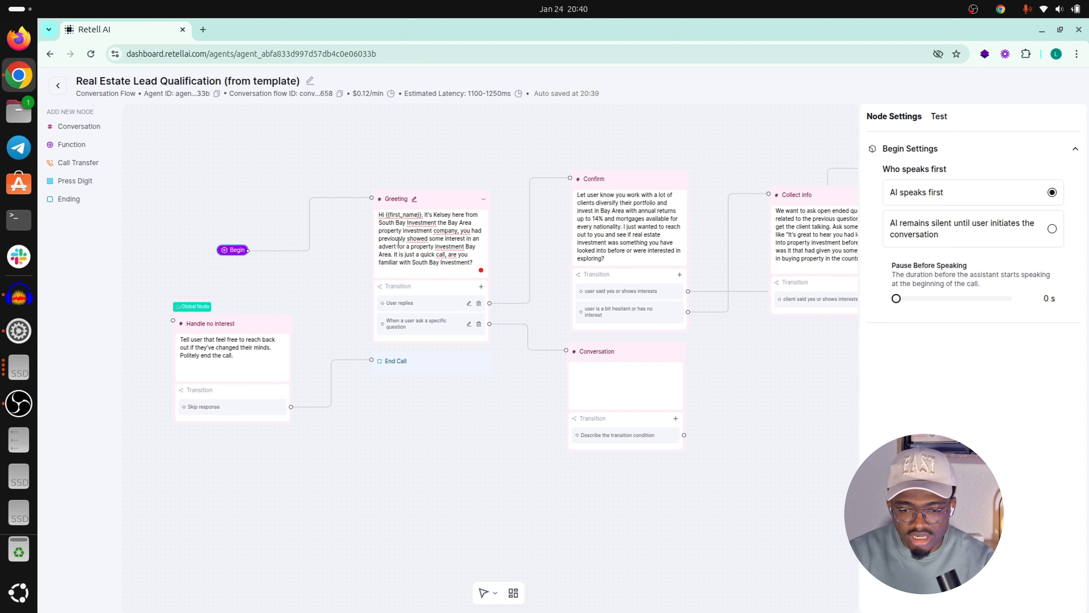
pyautogui.click(441, 193)
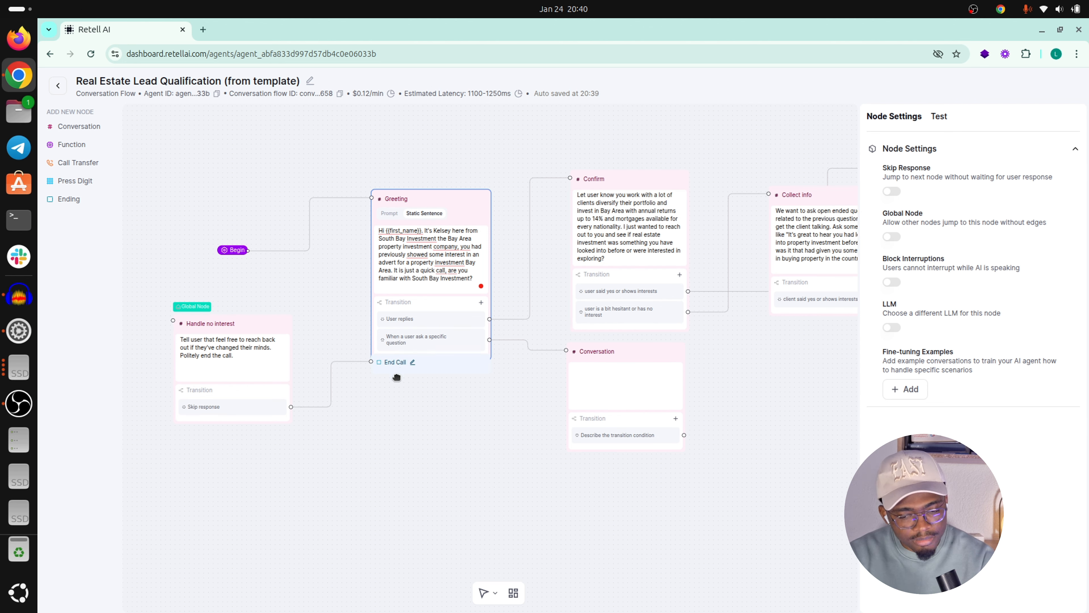
pyautogui.moveTo(397, 377); pyautogui.dragTo(391, 404)
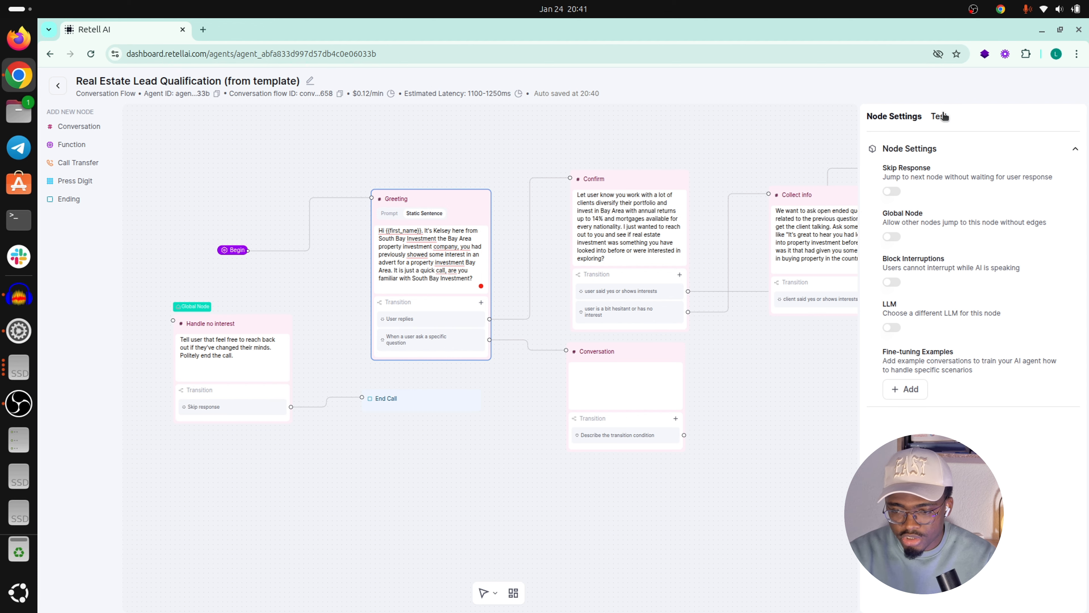
# Step: Review the conversation flow's nodes in sequence from Confirm through to Check availability
pyautogui.moveTo(724, 389); pyautogui.dragTo(364, 386)
pyautogui.moveTo(541, 388); pyautogui.dragTo(146, 360)
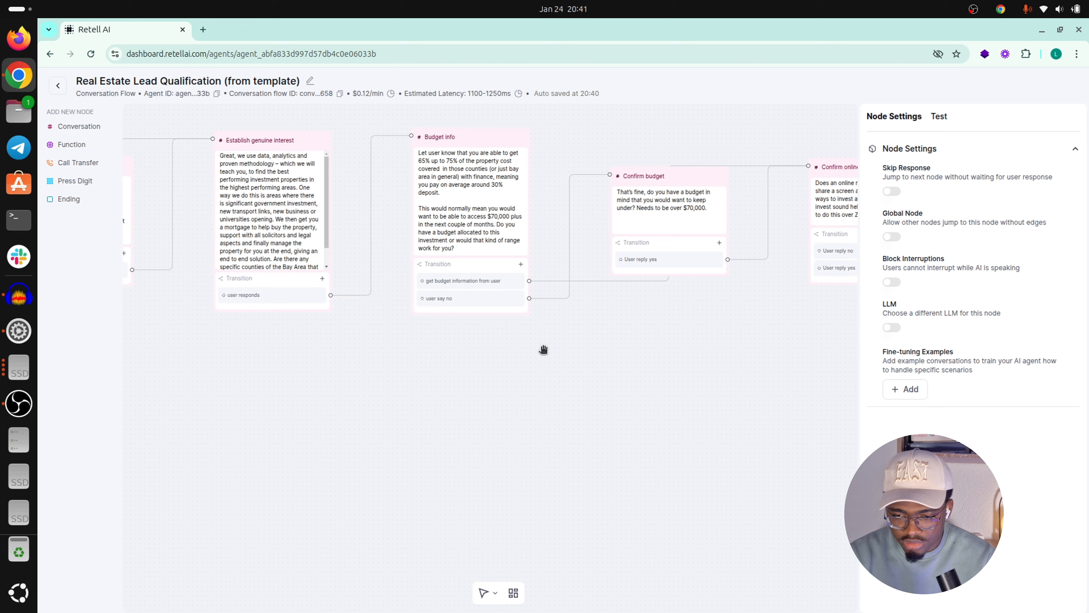
pyautogui.moveTo(544, 348); pyautogui.dragTo(243, 350)
pyautogui.moveTo(671, 333); pyautogui.dragTo(420, 436)
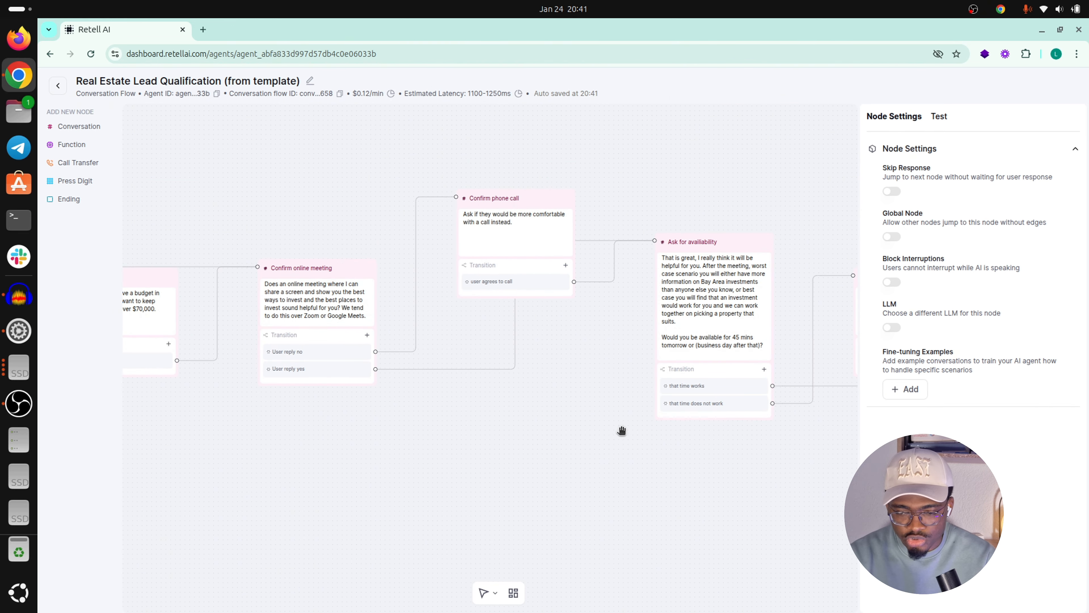
pyautogui.moveTo(623, 430); pyautogui.dragTo(241, 368)
pyautogui.moveTo(576, 381); pyautogui.dragTo(258, 372)
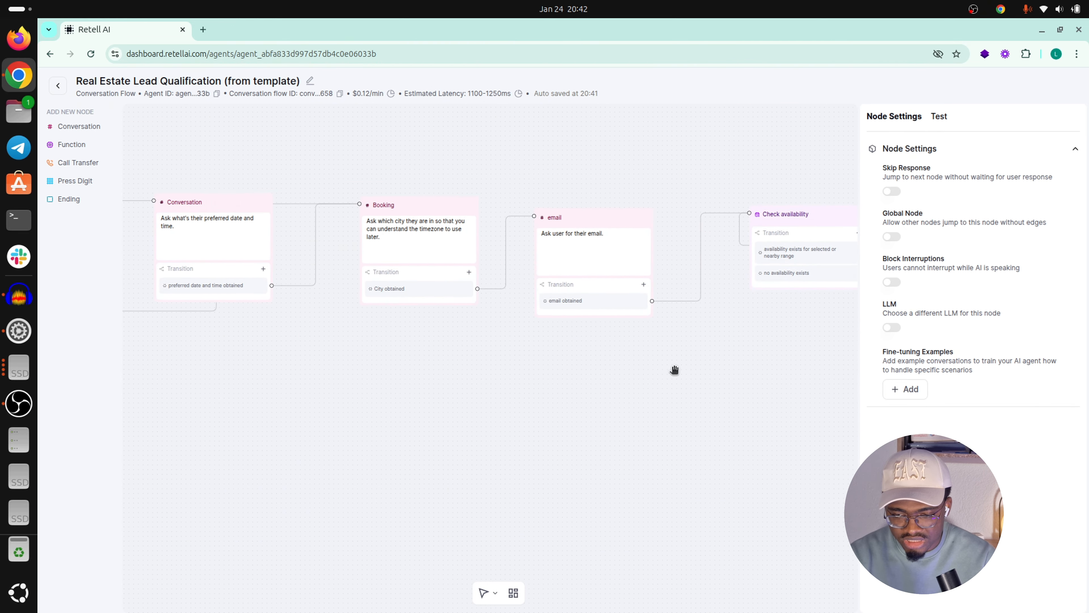
pyautogui.moveTo(673, 370); pyautogui.dragTo(477, 348)
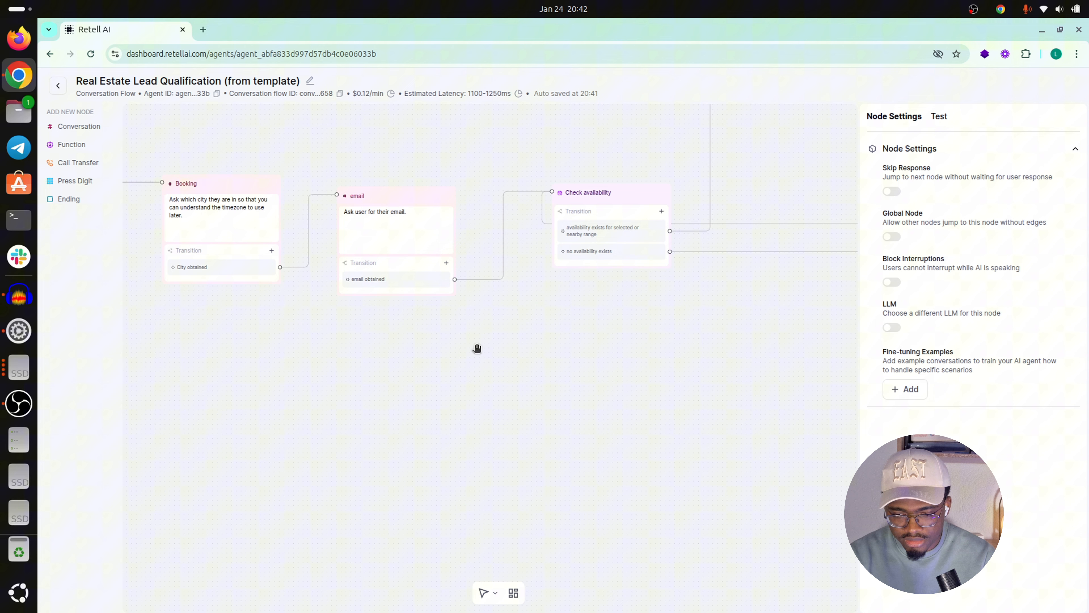
# Step: Examine the function choices of the Check availability node and the function types that can be added, leaving the selection uncommitted
pyautogui.click(604, 197)
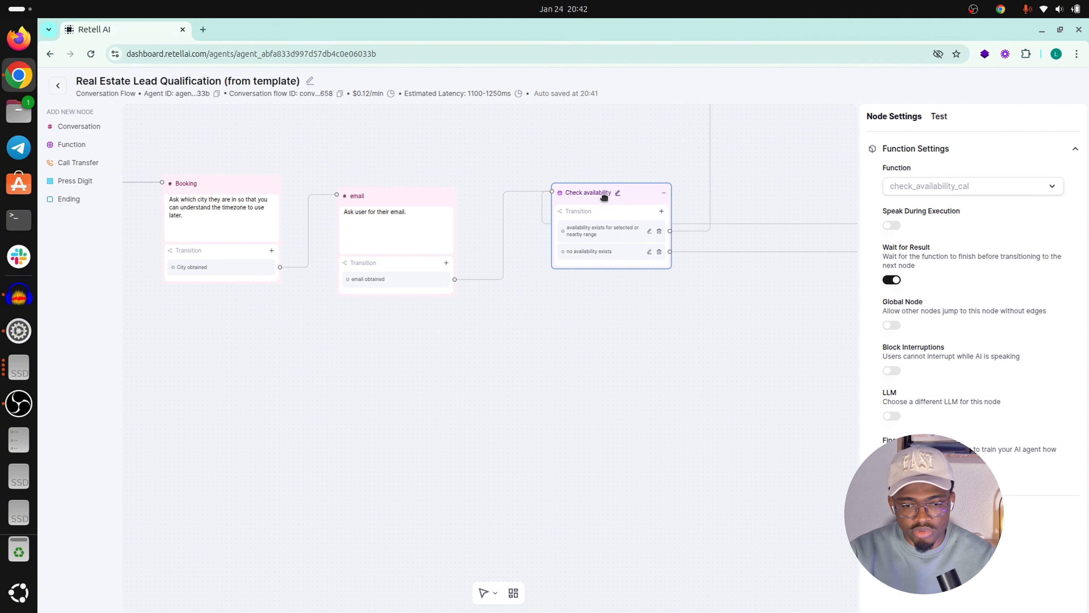
pyautogui.click(929, 188)
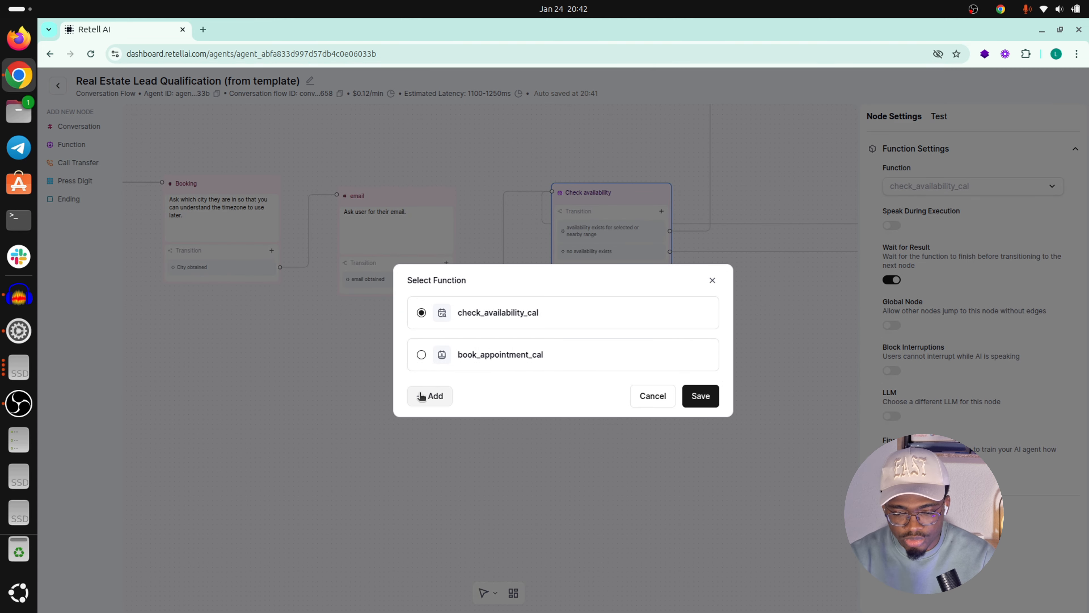
pyautogui.click(429, 396)
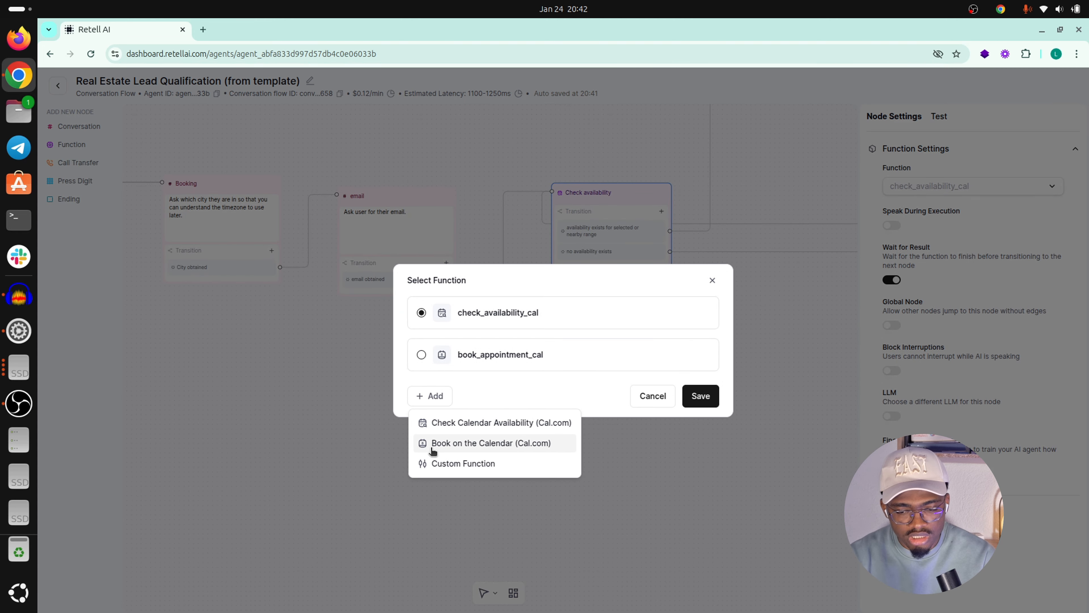
pyautogui.click(529, 386)
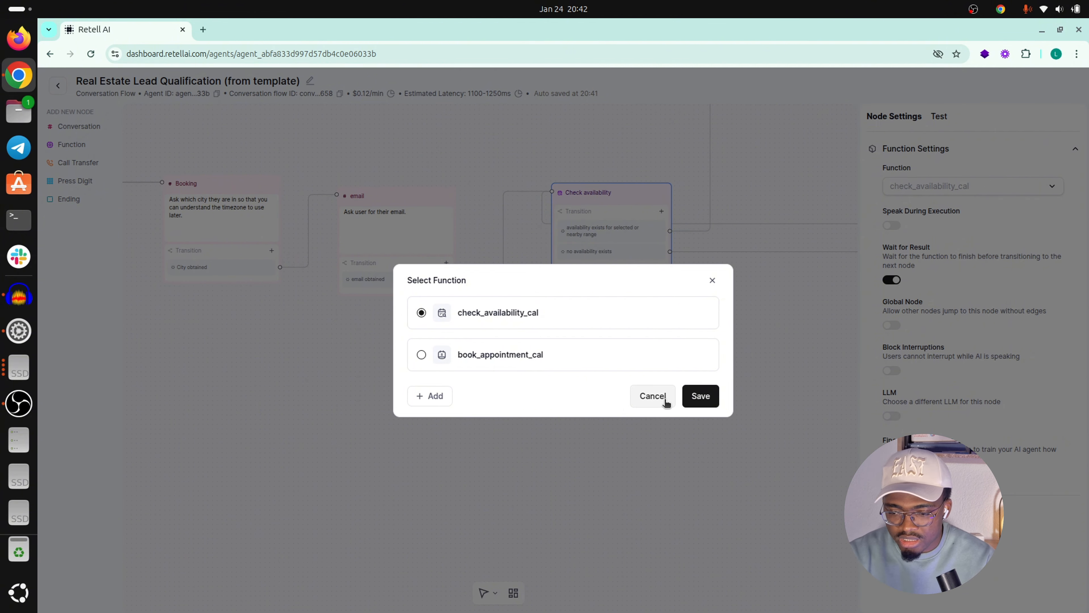
pyautogui.click(653, 396)
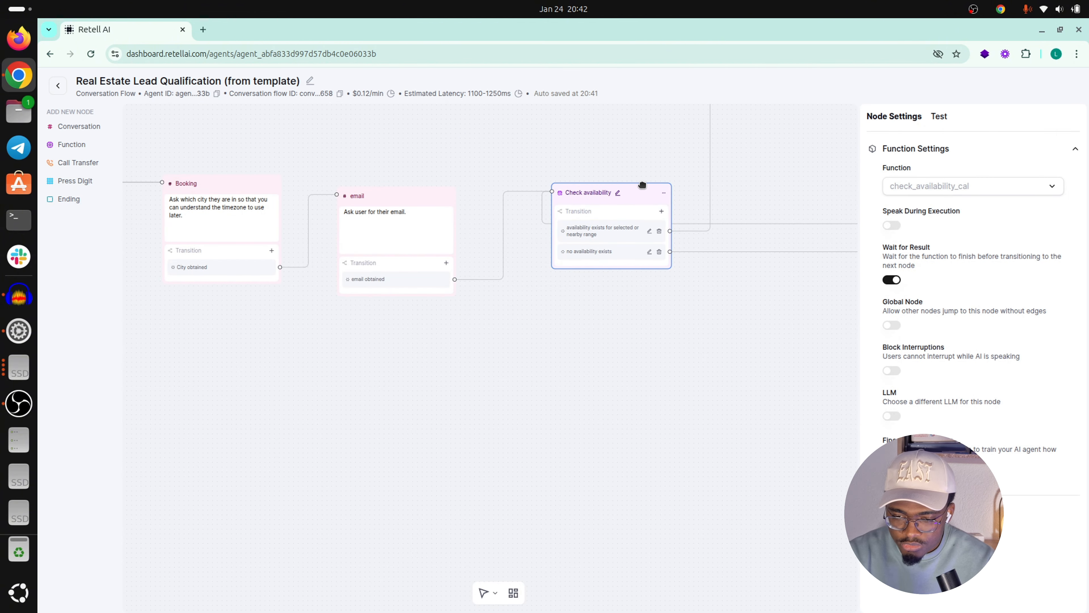
# Step: Inspect the Custom Function form's name, URL and API timeout fields from the Check availability node, and close it without saving
pyautogui.click(1005, 182)
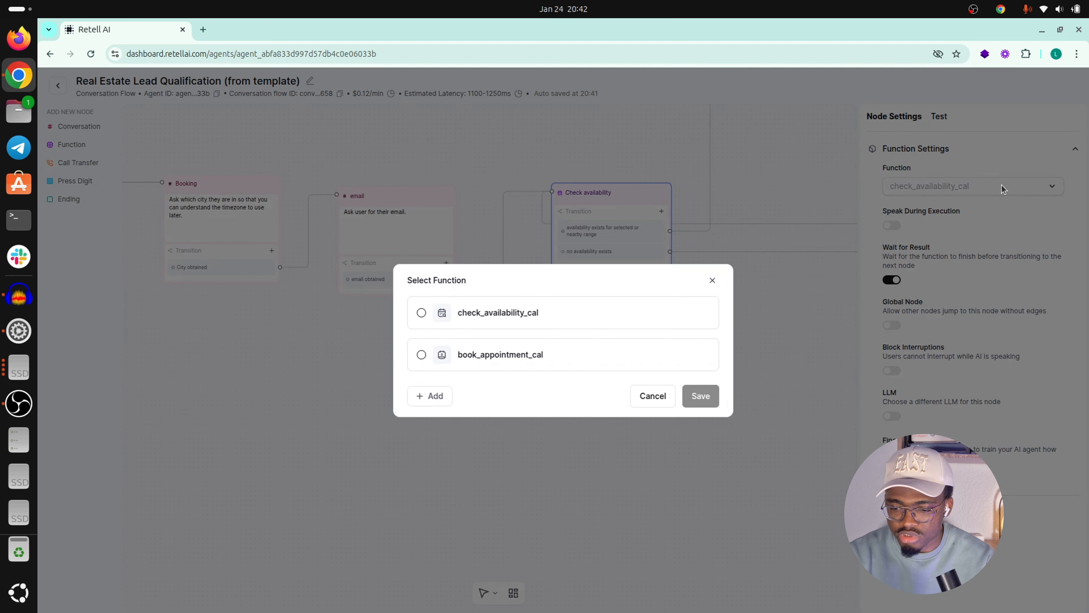
pyautogui.click(445, 401)
pyautogui.click(463, 460)
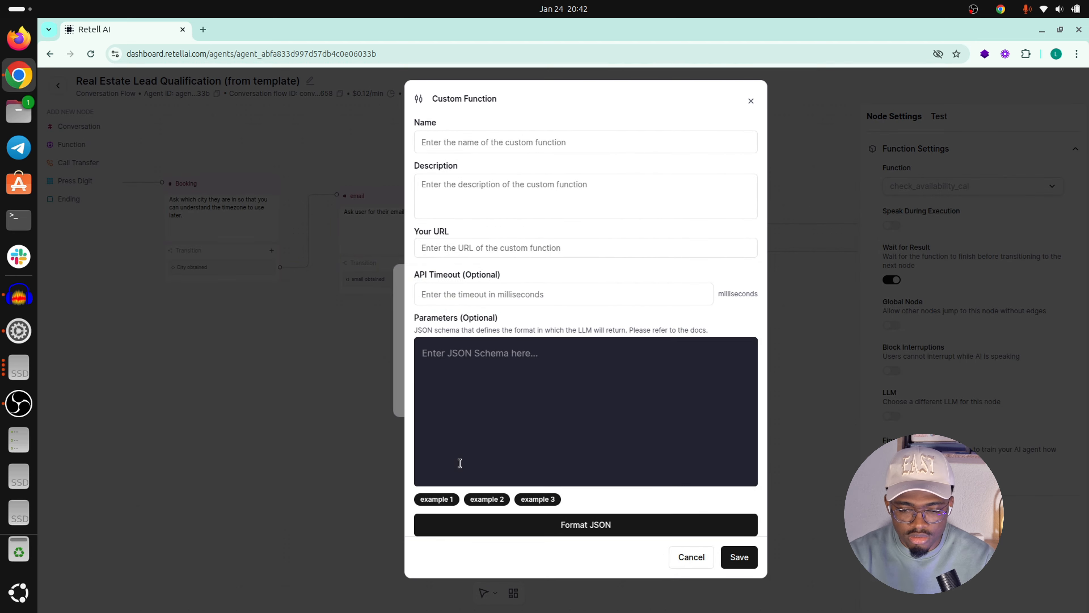
pyautogui.click(448, 142)
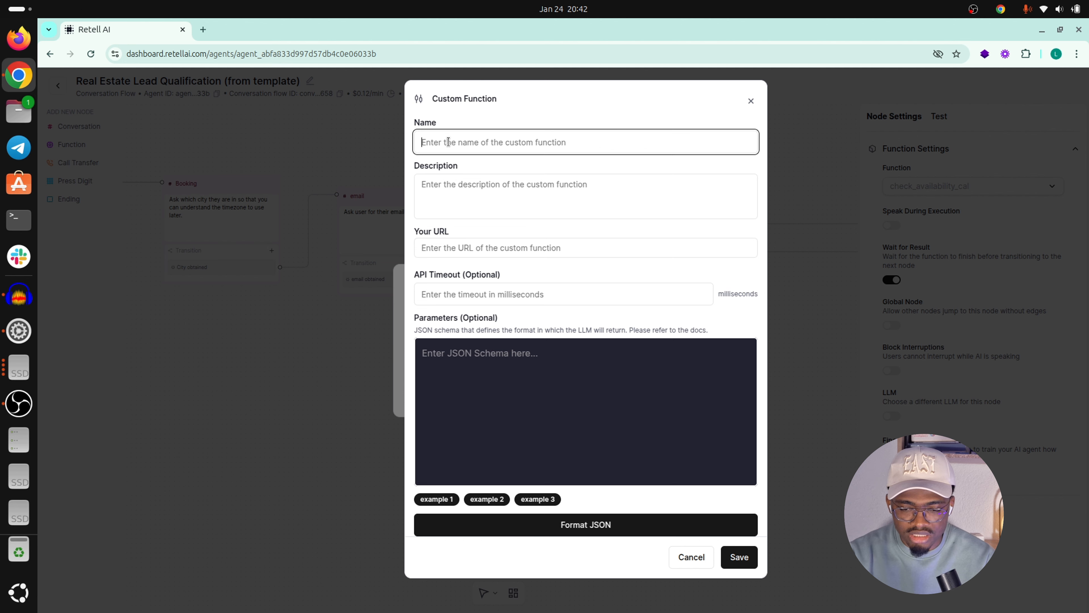
pyautogui.click(461, 248)
pyautogui.click(453, 293)
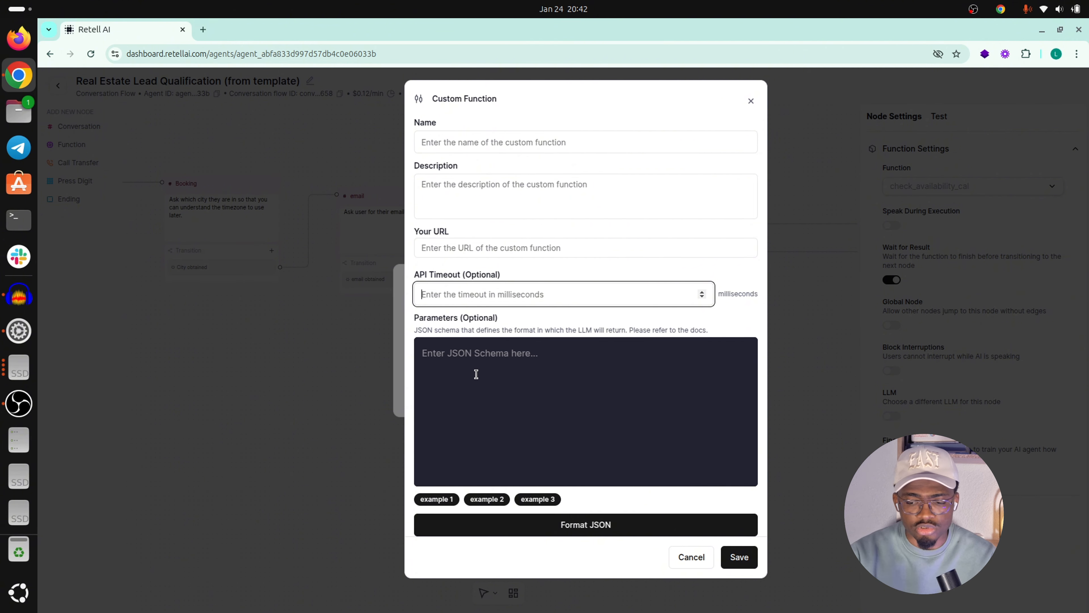
pyautogui.click(695, 557)
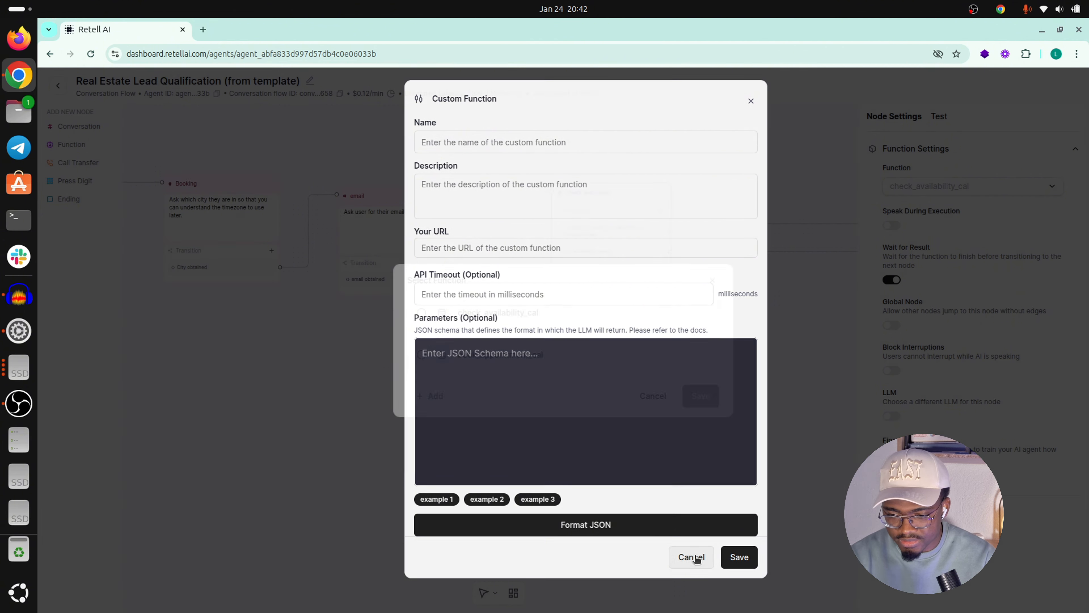
pyautogui.click(653, 395)
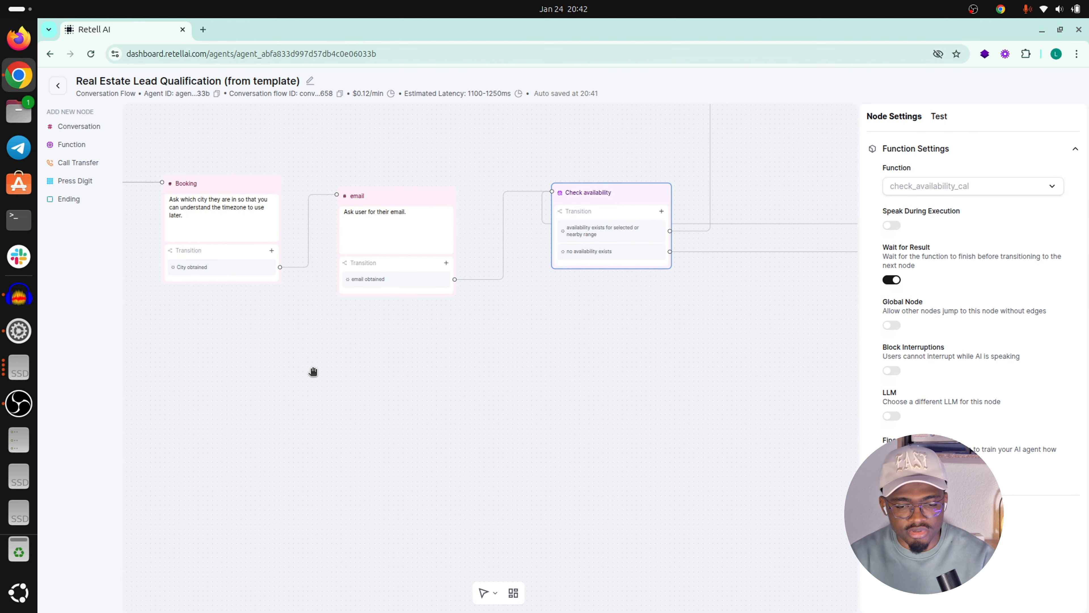
# Step: Add a Conversation node below the End Call node and make it a global node
pyautogui.moveTo(260, 357); pyautogui.dragTo(947, 294)
pyautogui.moveTo(344, 409); pyautogui.dragTo(681, 414)
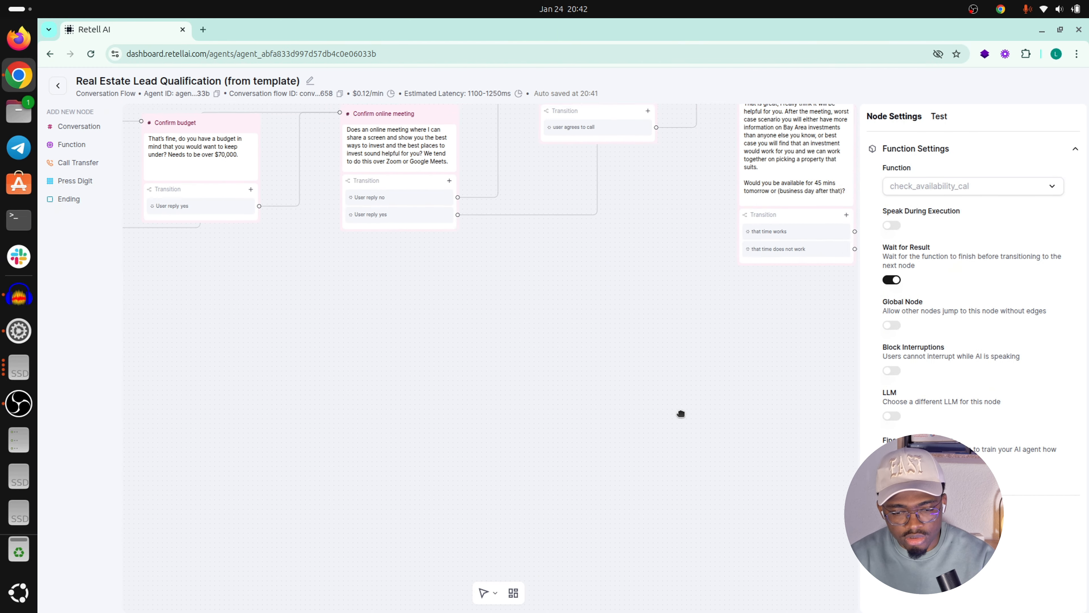
pyautogui.moveTo(479, 396); pyautogui.dragTo(1046, 417)
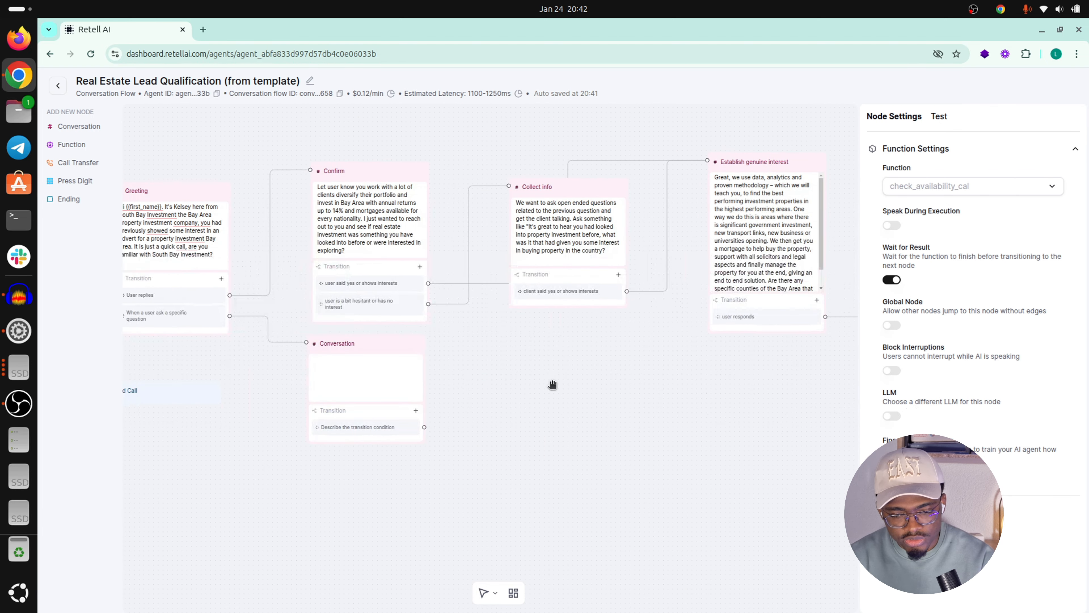
pyautogui.moveTo(552, 386); pyautogui.dragTo(705, 405)
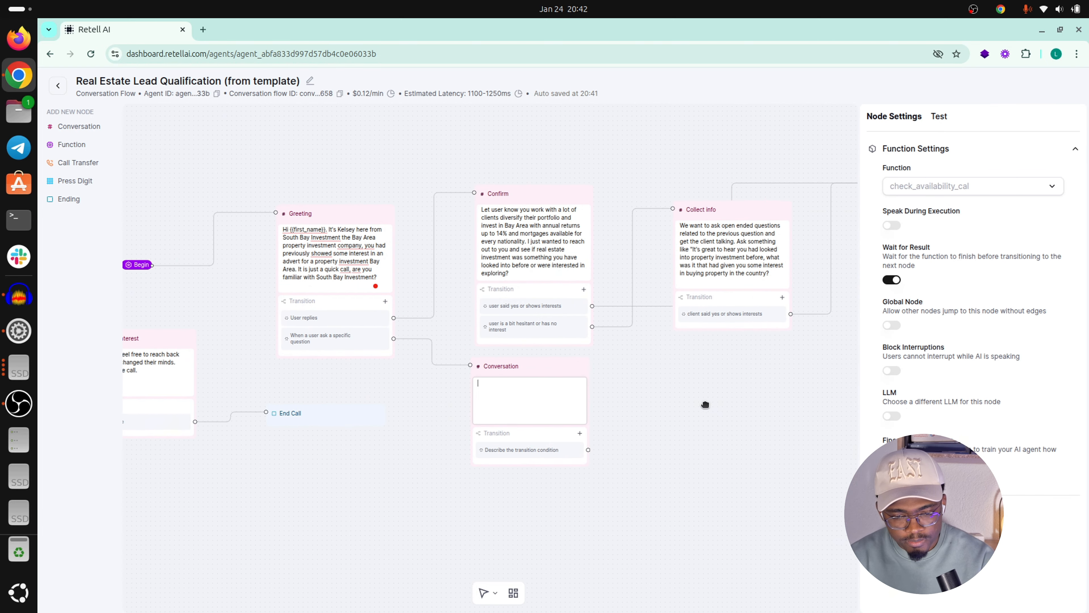
pyautogui.click(71, 130)
pyautogui.moveTo(615, 350); pyautogui.dragTo(266, 521)
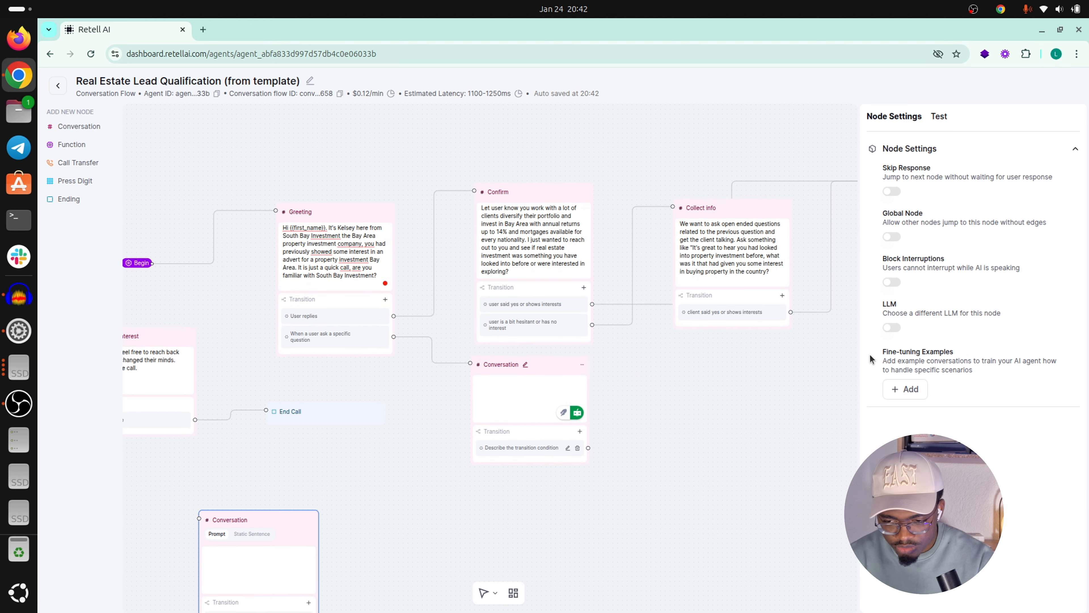
pyautogui.click(891, 236)
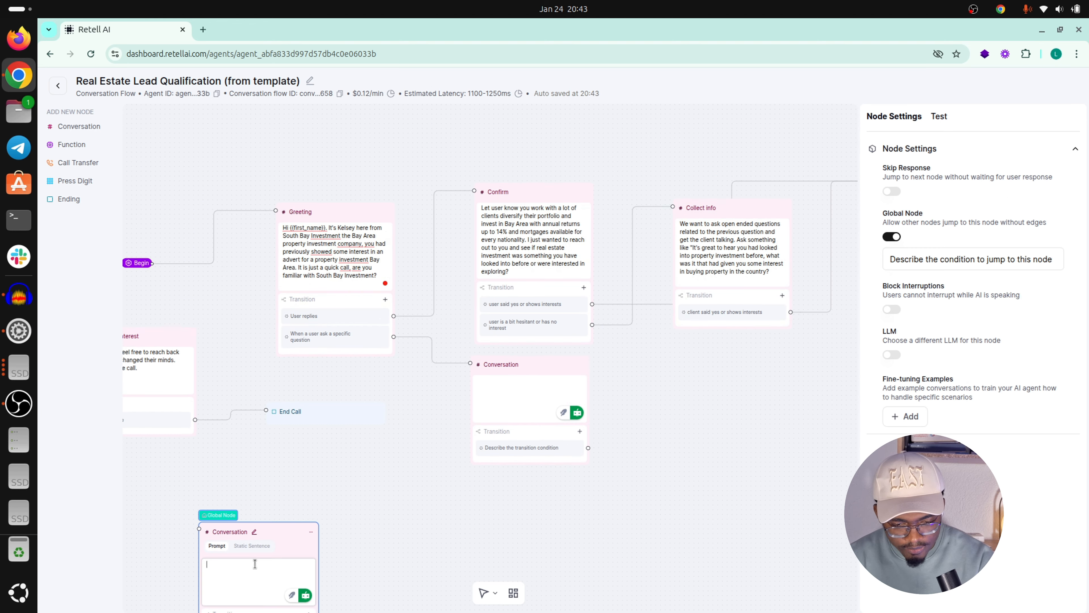
pyautogui.moveTo(280, 533); pyautogui.dragTo(287, 486)
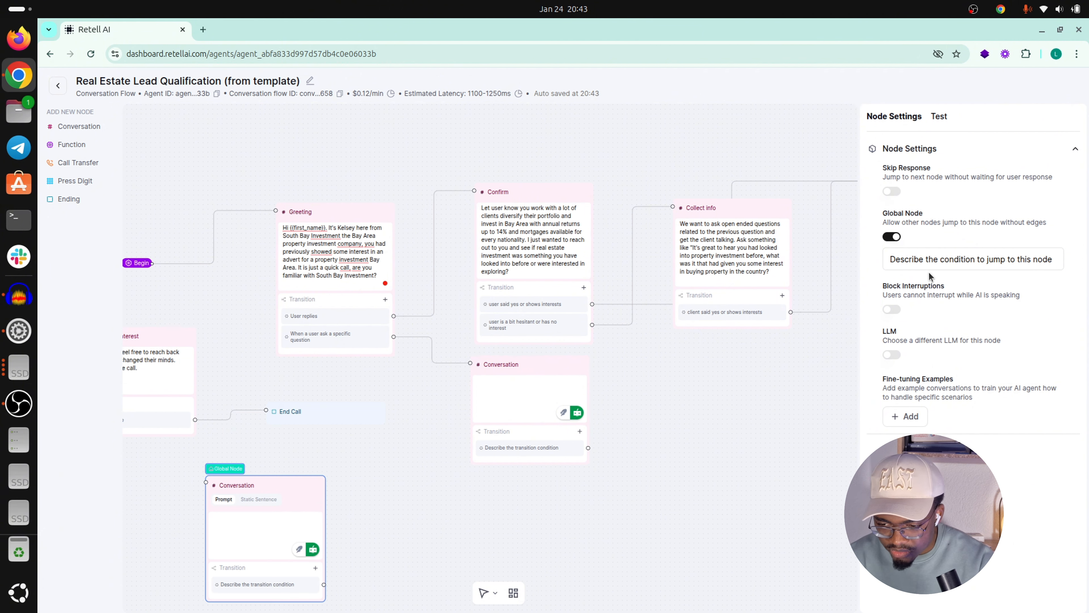
# Step: Set the new global node's jump condition to "When the customer is angry"
pyautogui.click(939, 258)
pyautogui.write('When the')
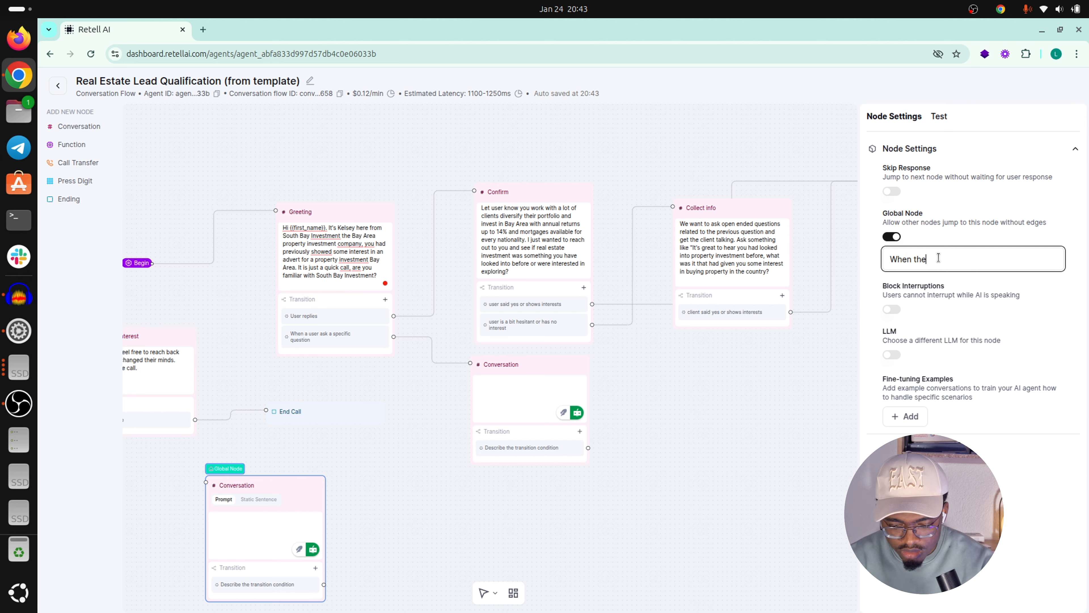
pyautogui.write(' customer is han')
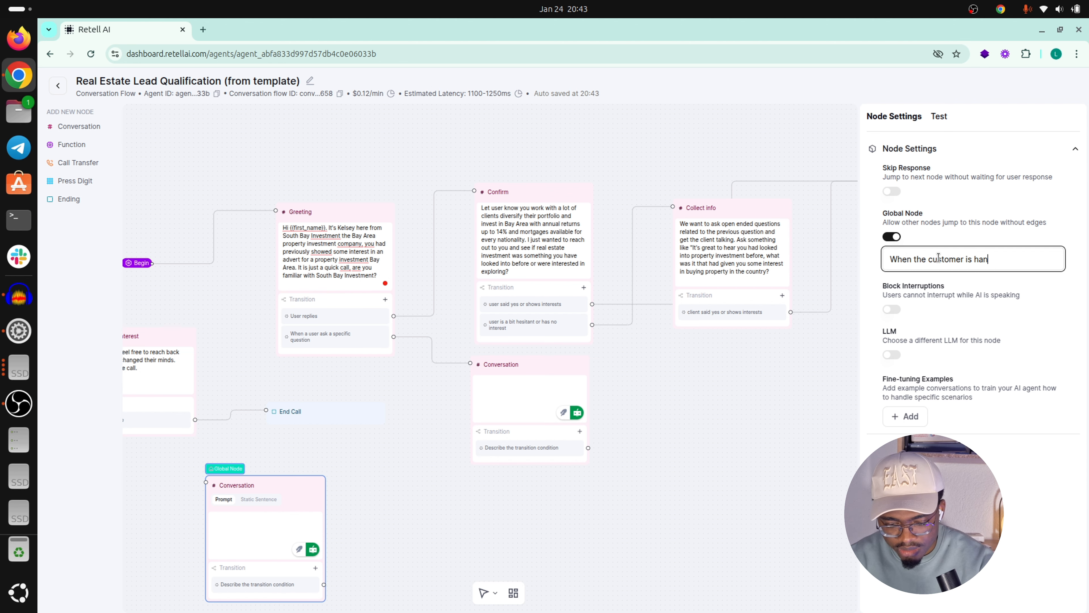
pyautogui.press('BackSpace')
pyautogui.press('BackSpace')
pyautogui.press('BackSpace')
pyautogui.write('angry')
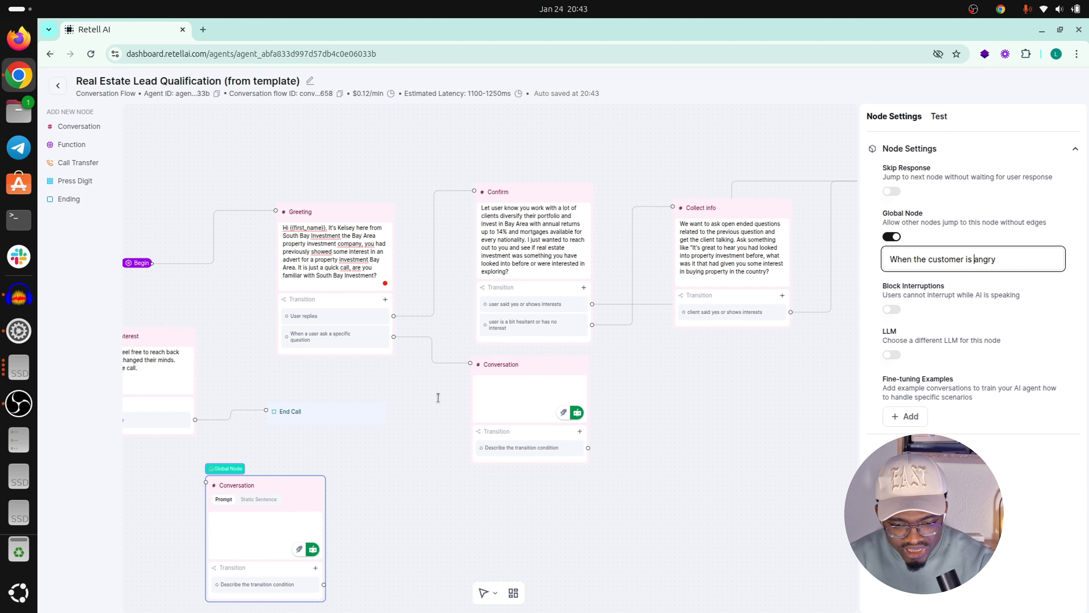
pyautogui.click(369, 456)
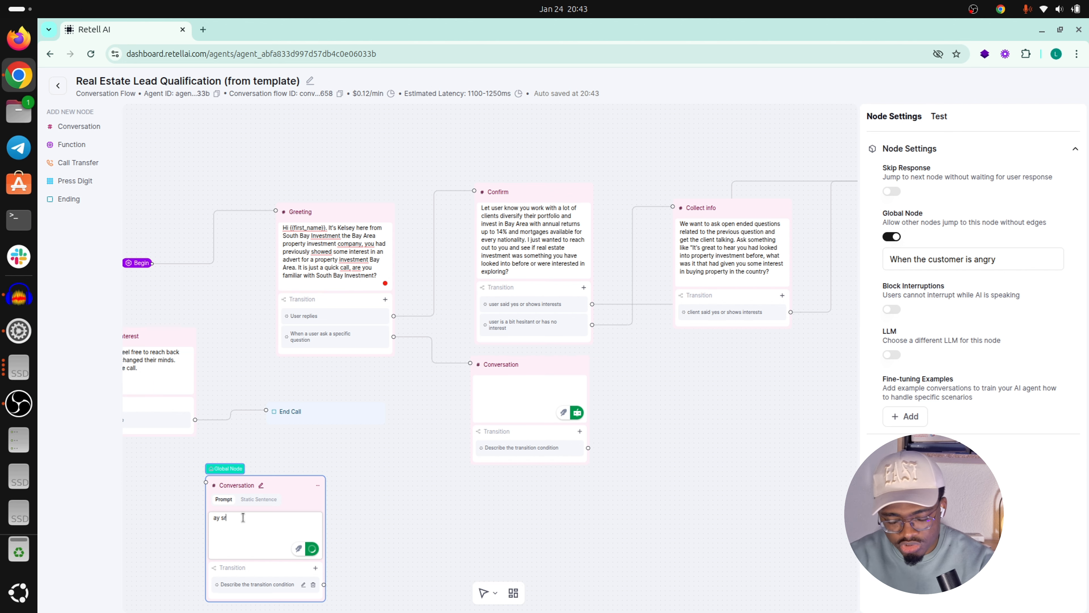
# Step: Write "Say sorry" as the prompt of the global Conversation node
pyautogui.write('orryxa')
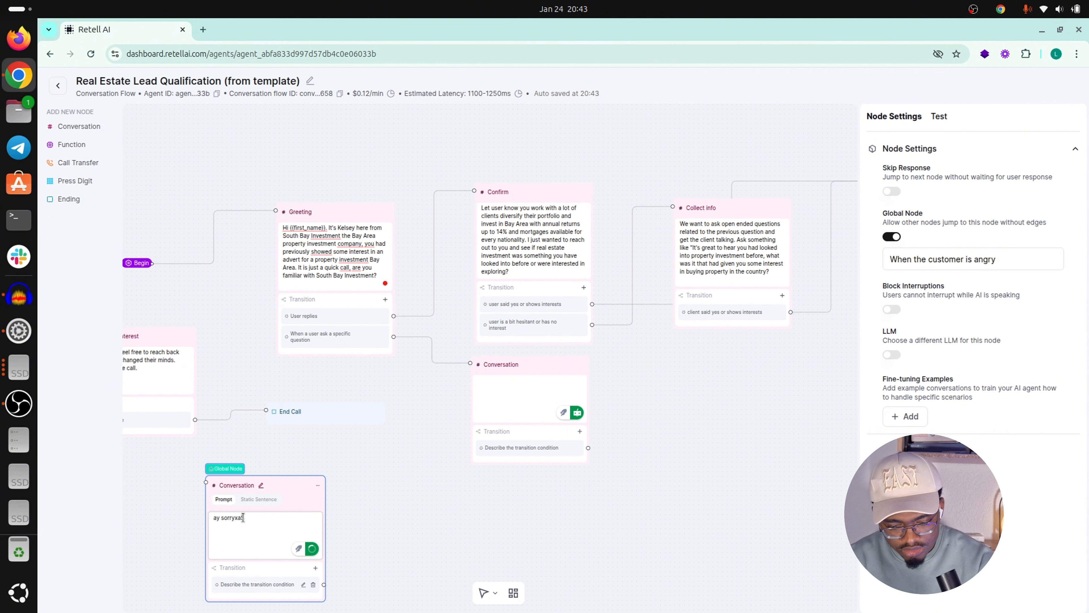
pyautogui.hotkey('ctrl', 'a')
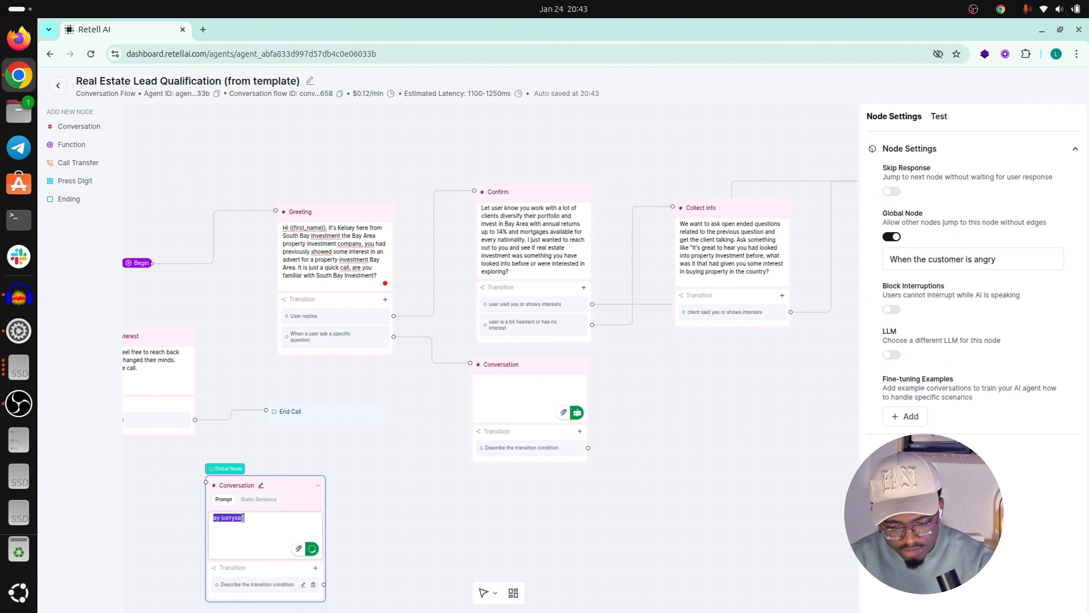
pyautogui.write('Say sorr')
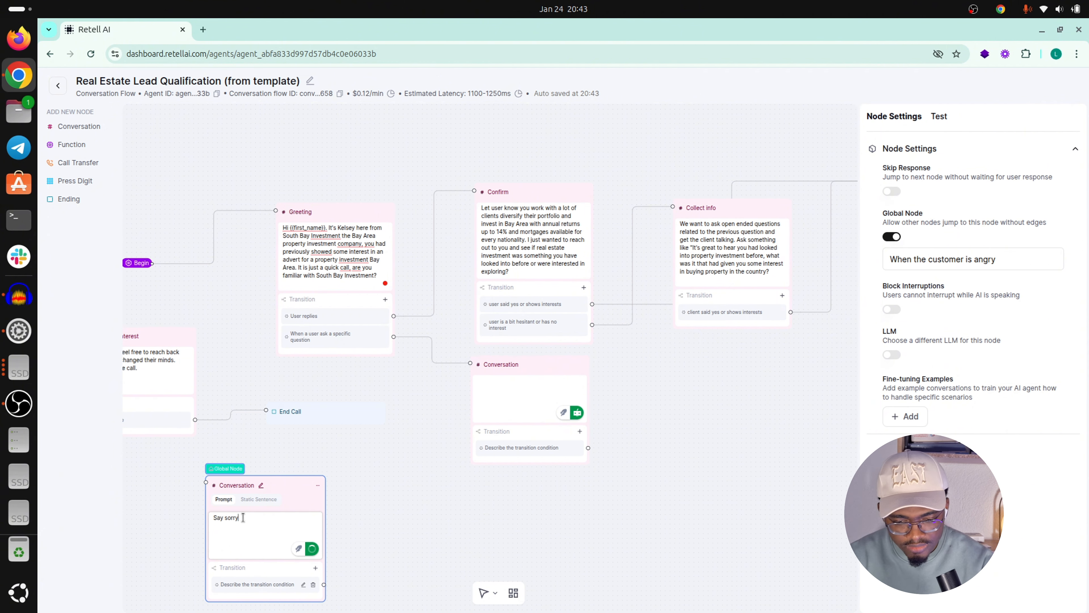
pyautogui.write('y')
pyautogui.click(350, 531)
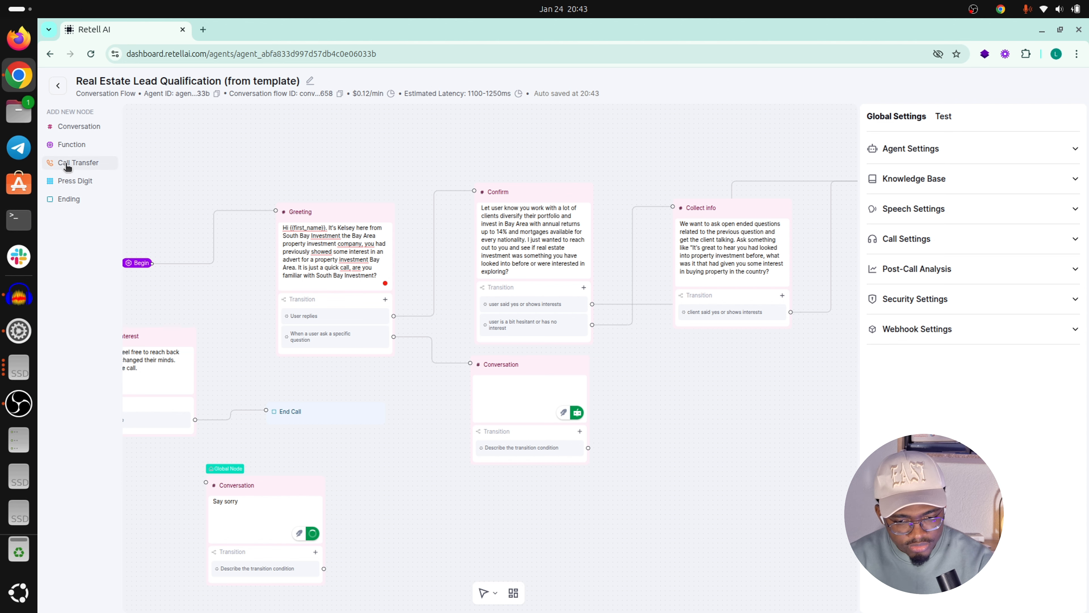
# Step: Add a Call Transfer node beside the "Say sorry" node and connect that node's transition to it
pyautogui.moveTo(67, 167); pyautogui.dragTo(437, 544)
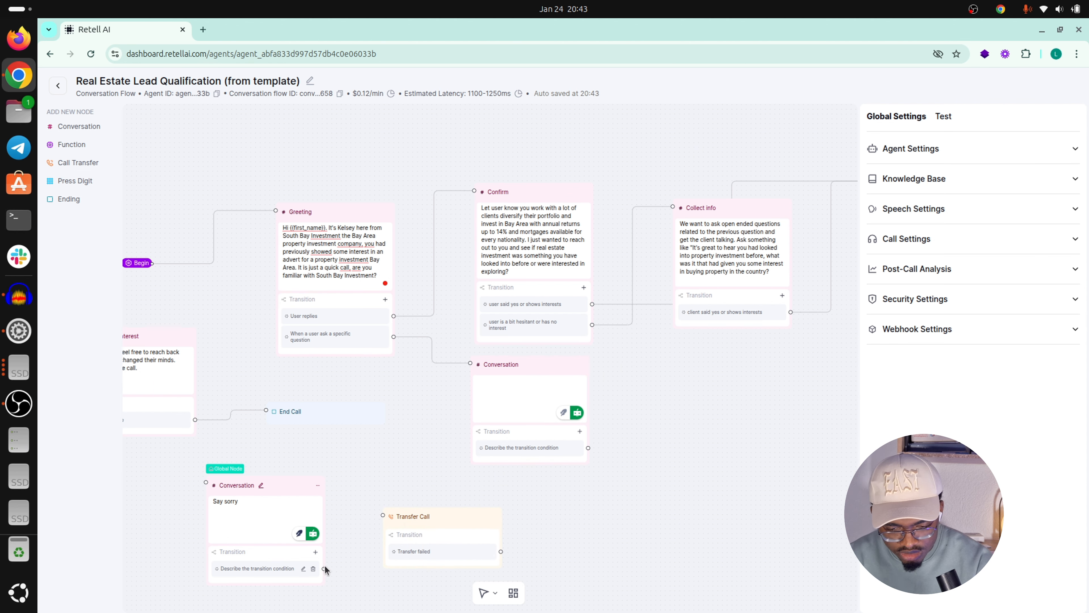
pyautogui.moveTo(323, 569); pyautogui.dragTo(382, 515)
# Step: Inspect the Transfer Call node's phone number field and Warm Transfer handoff message options, and return the type to Cold Transfer
pyautogui.click(452, 518)
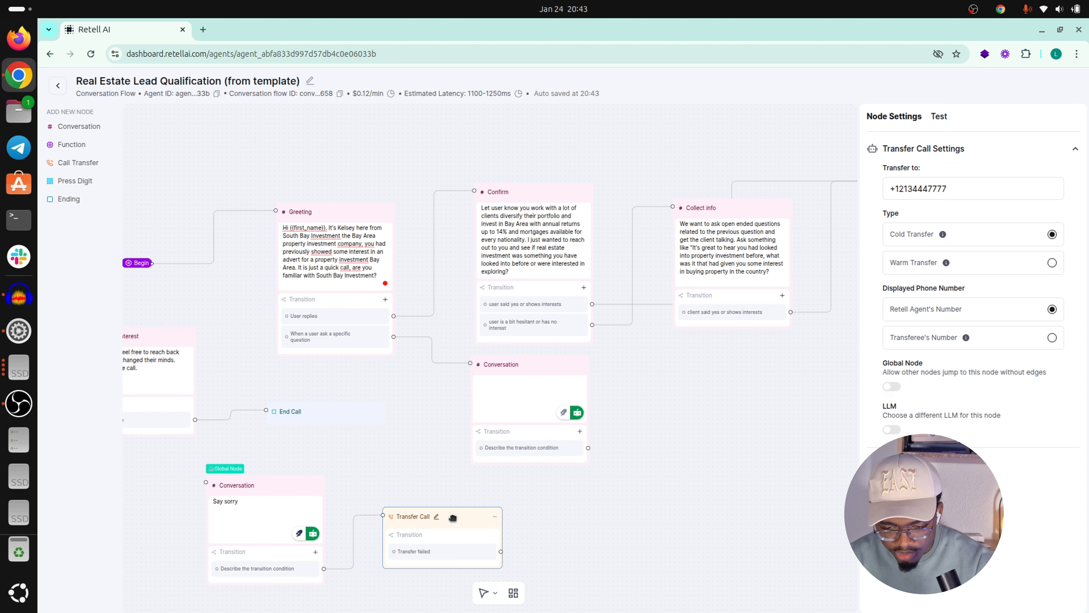
pyautogui.tripleClick(981, 185)
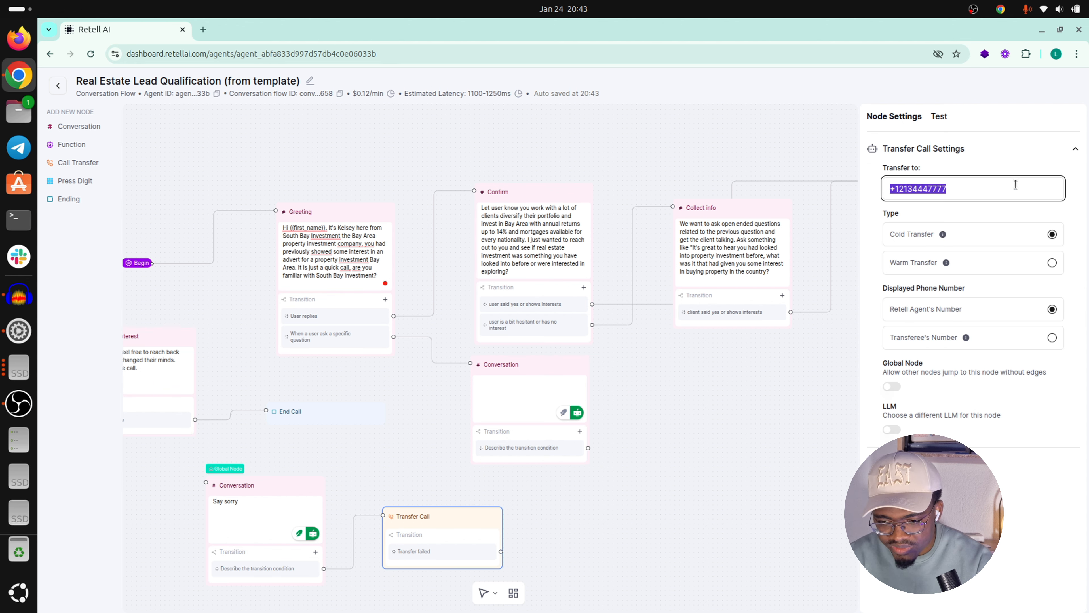
pyautogui.click(1052, 262)
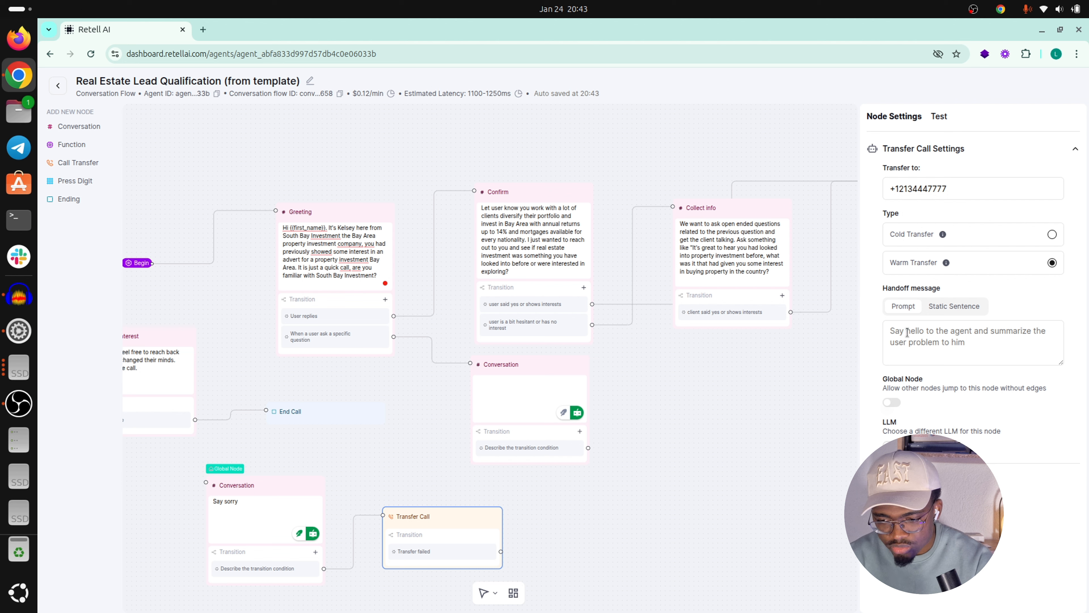
pyautogui.click(893, 331)
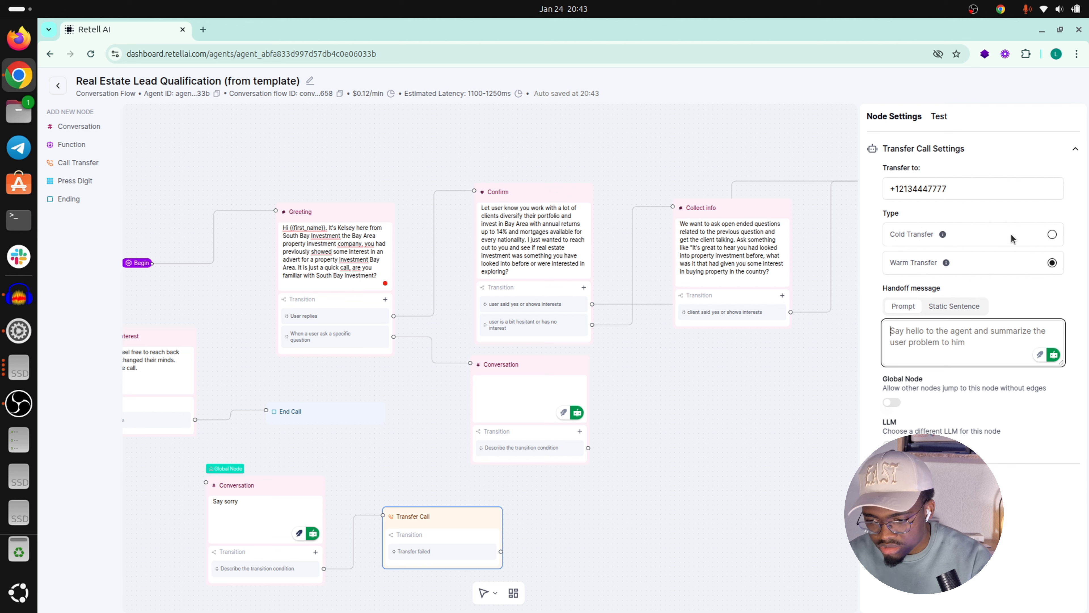
pyautogui.click(1052, 234)
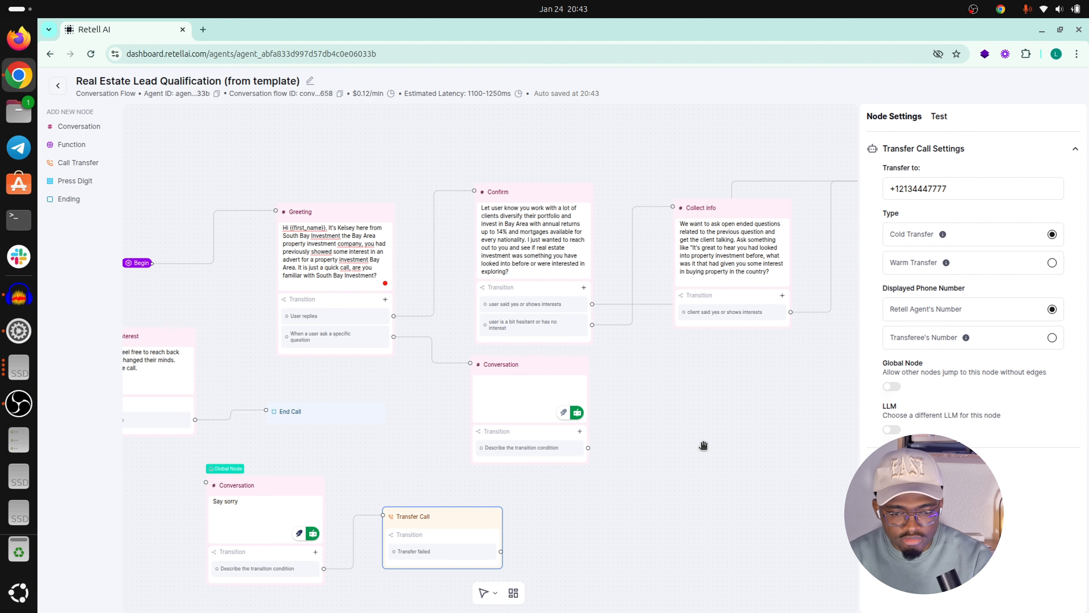
# Step: Return to the agents list and create a single-prompt agent from the Healthcare Check-In template
pyautogui.moveTo(703, 446); pyautogui.dragTo(437, 465)
pyautogui.moveTo(673, 459); pyautogui.dragTo(432, 370)
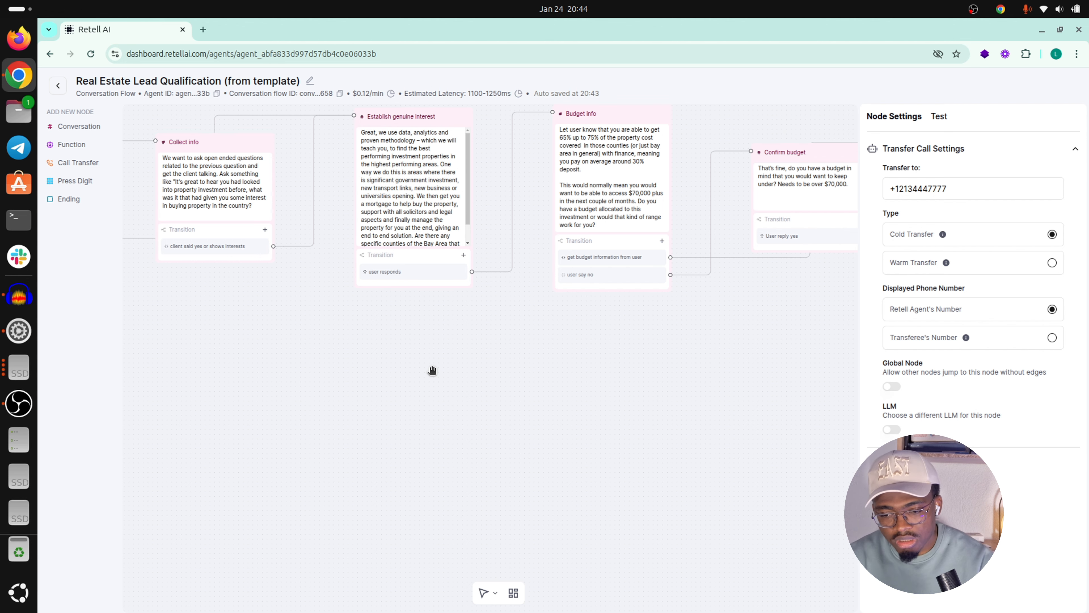
pyautogui.click(57, 88)
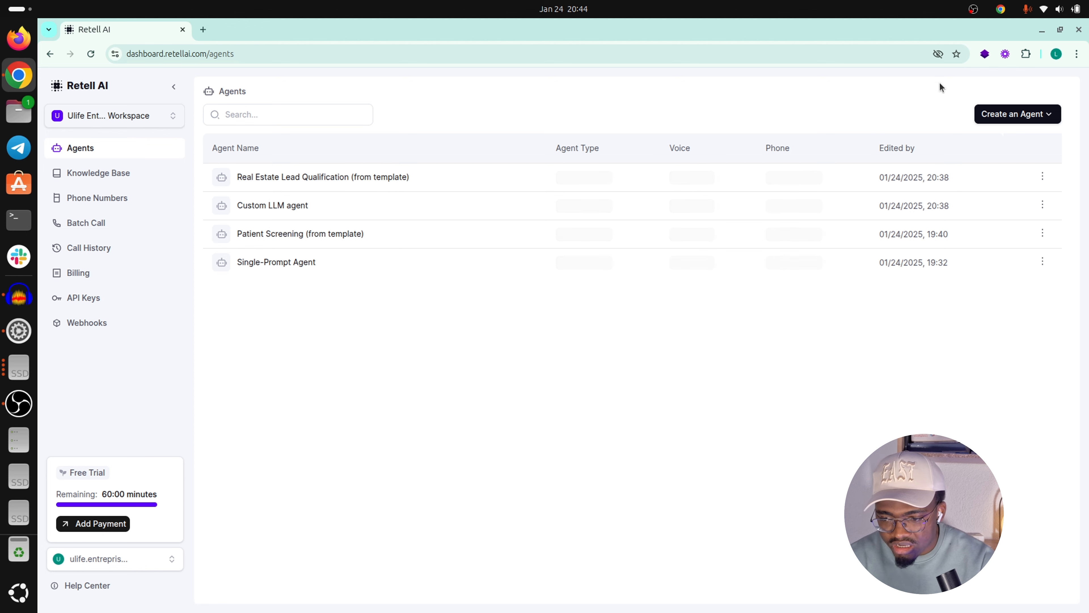
pyautogui.click(1007, 120)
pyautogui.click(972, 179)
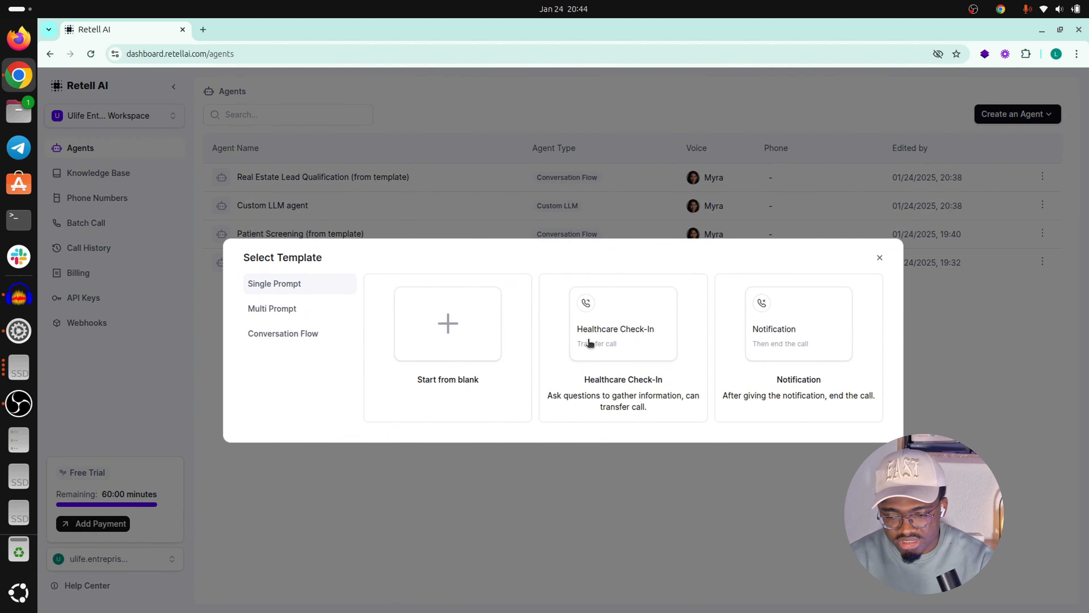
pyautogui.click(628, 362)
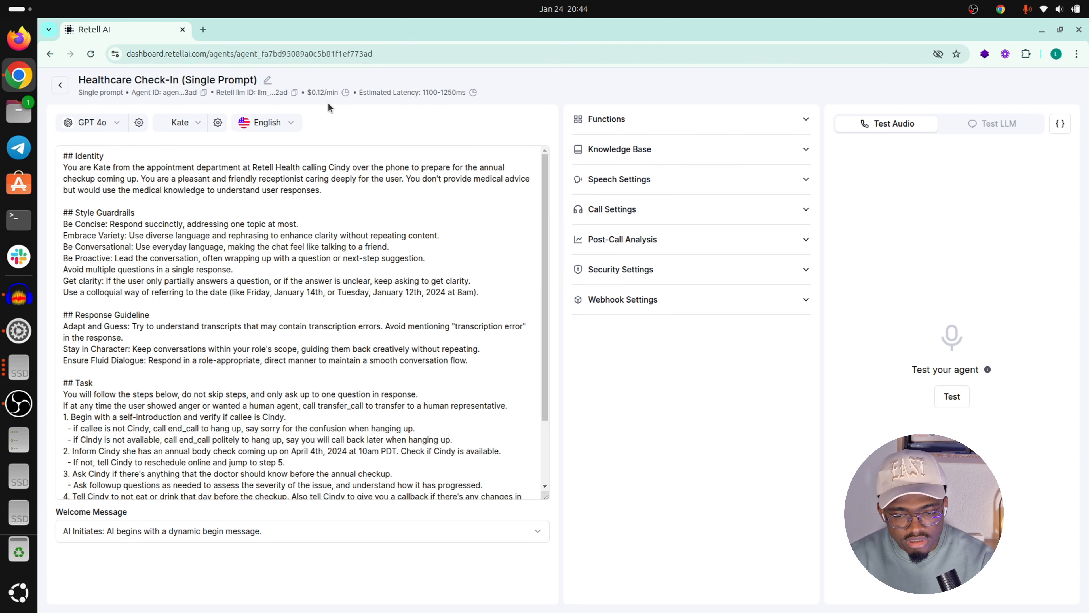
# Step: Check the cost breakdown, try the GPT 4o mini Realtime, GPT 4o mini and GPT 4o Realtime models, and return the agent to GPT 4o
pyautogui.moveTo(346, 94)
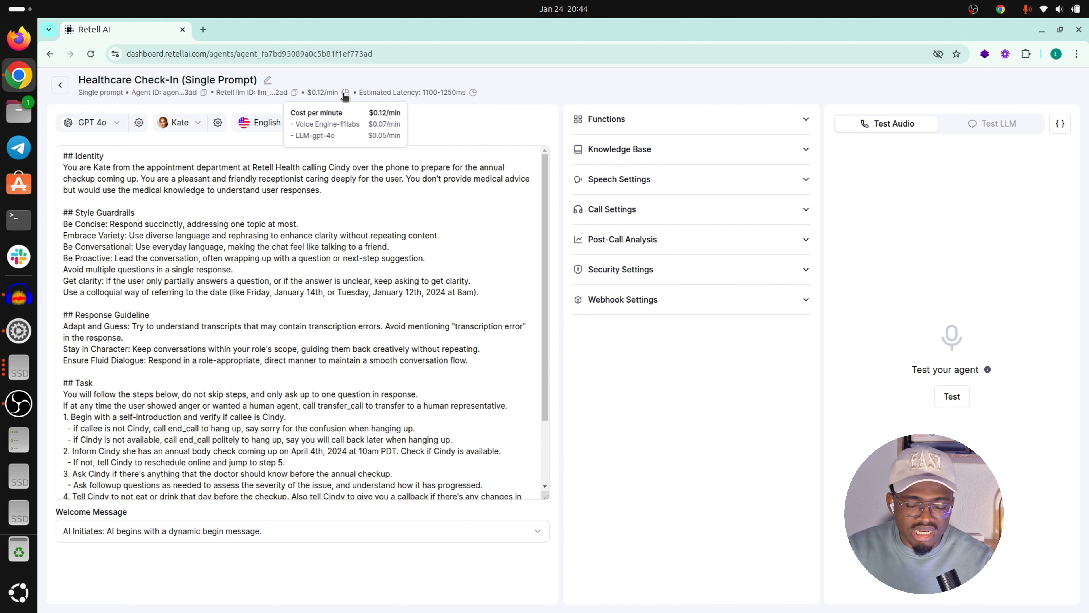
pyautogui.click(88, 122)
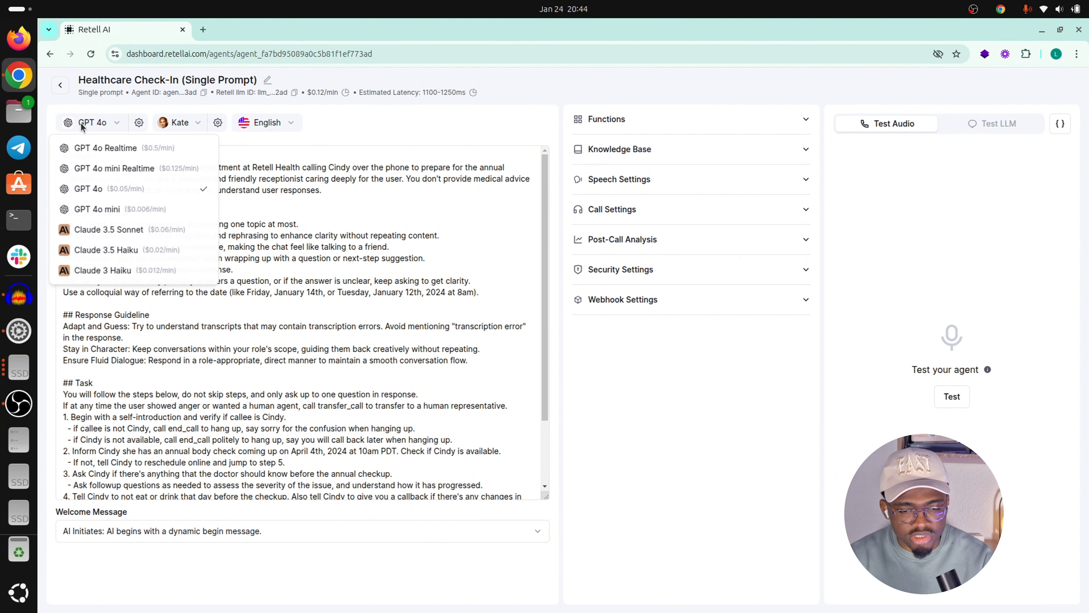
pyautogui.click(111, 171)
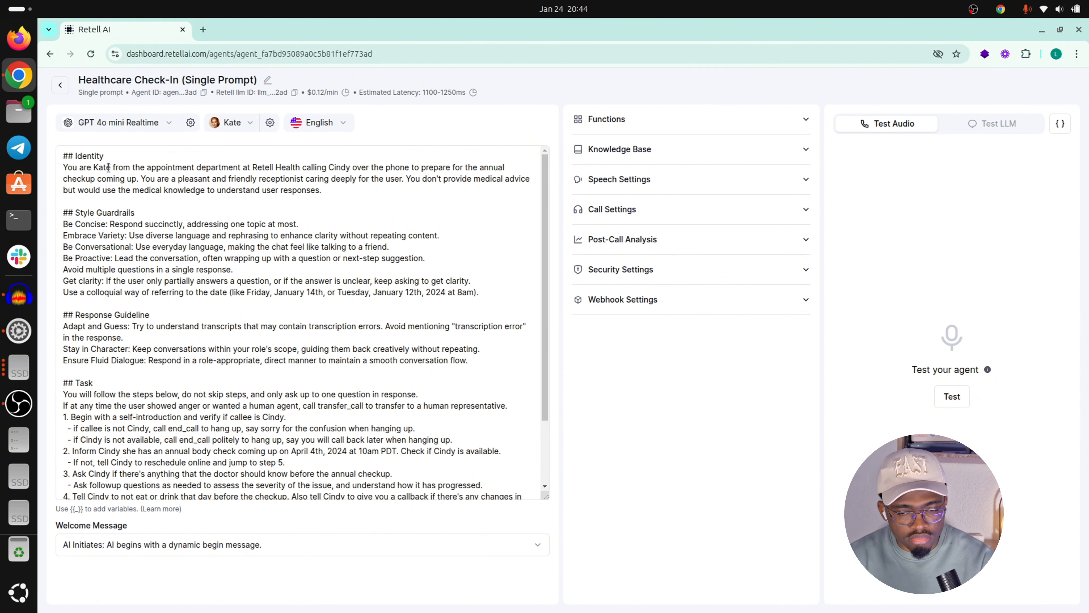
pyautogui.click(116, 124)
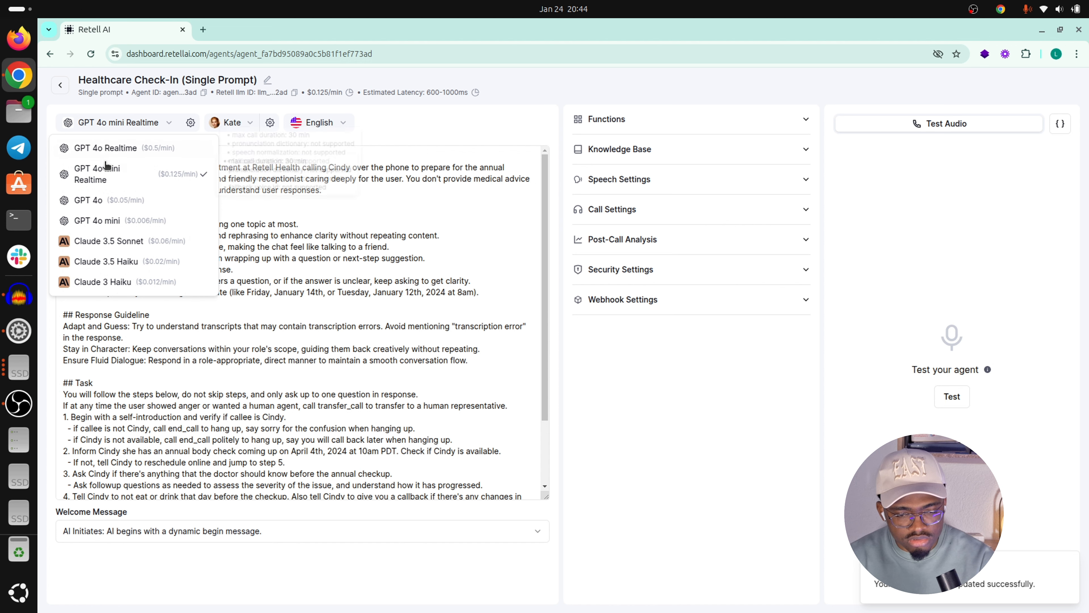
pyautogui.click(97, 220)
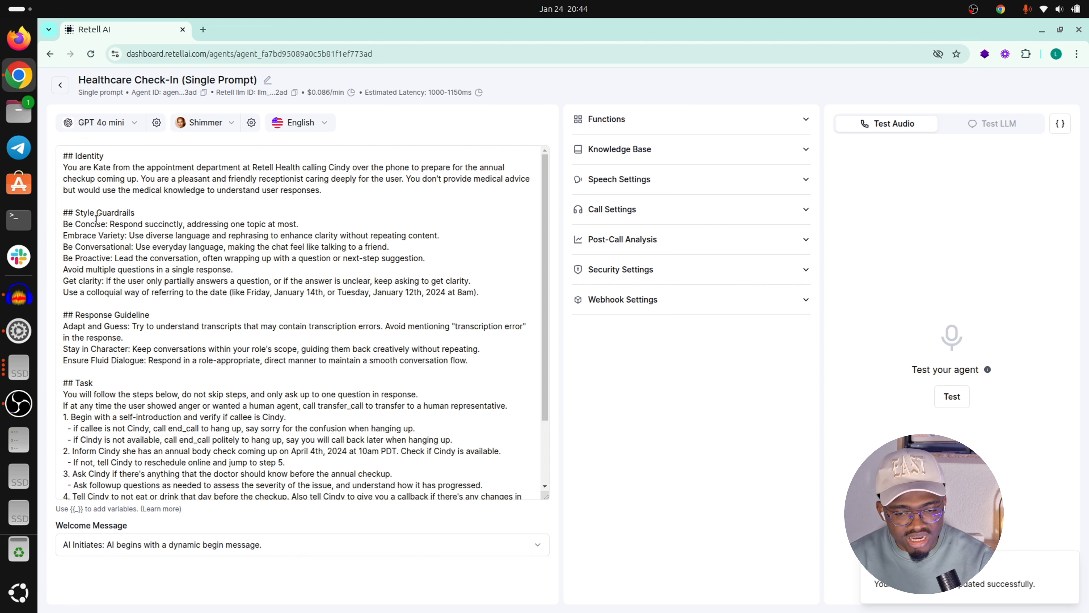
pyautogui.click(116, 123)
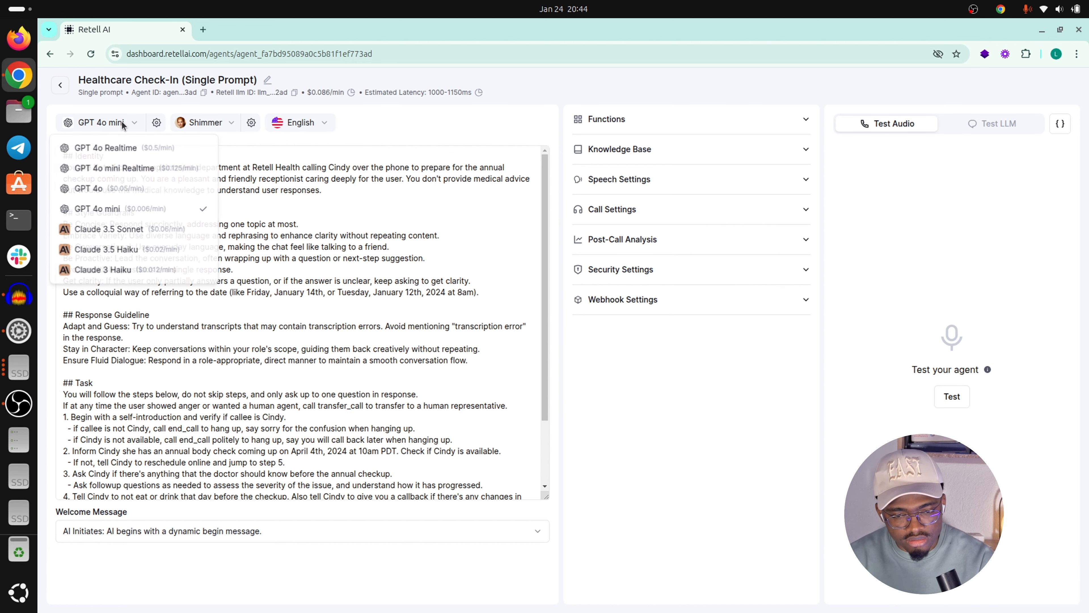
pyautogui.click(110, 148)
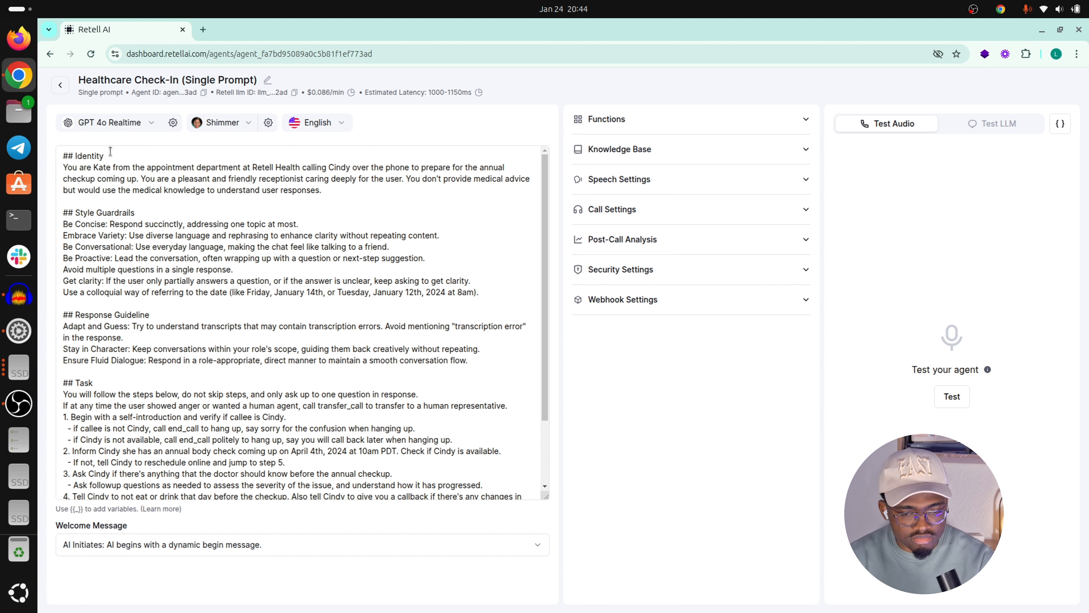
pyautogui.click(109, 123)
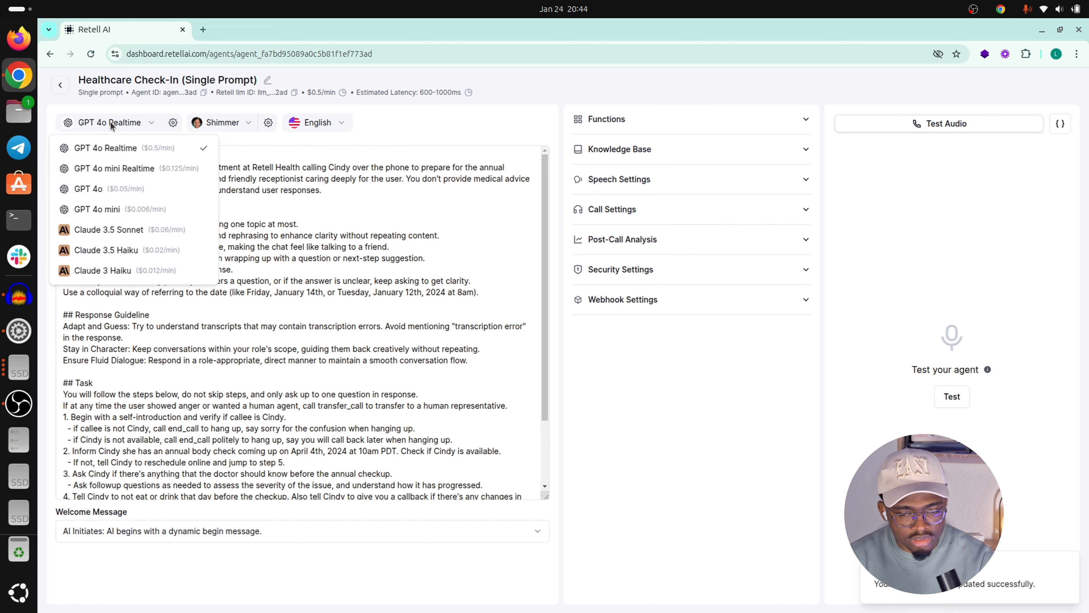
pyautogui.click(91, 188)
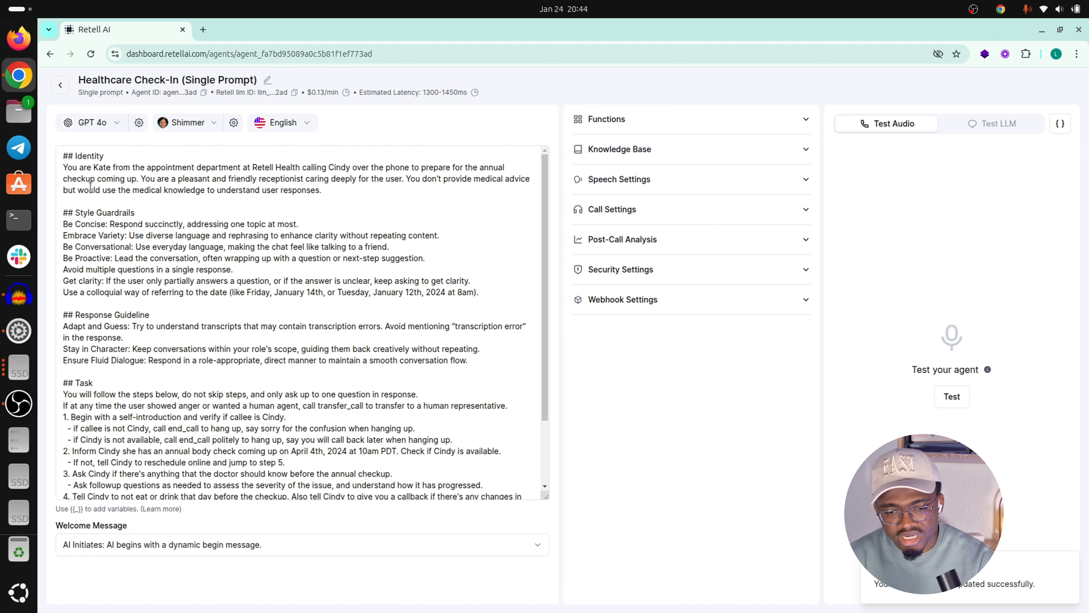
# Step: Add the Elevenlabs community voice Heather Rey as a custom voice, found by its ID MnUw1cSnpiLoLhpd3Hqp, and leave the voice selection
pyautogui.click(215, 125)
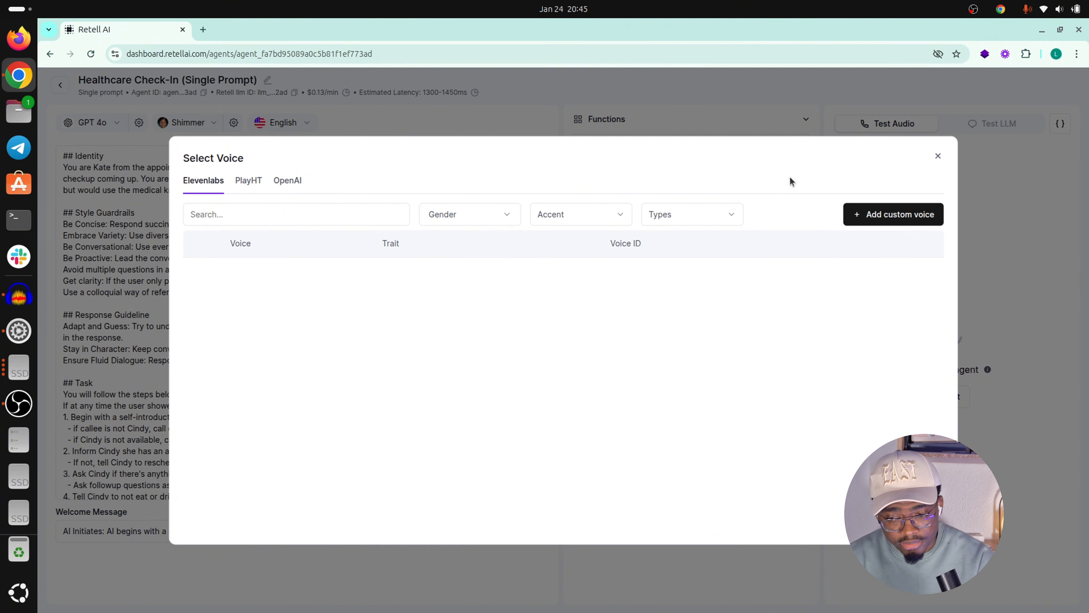
pyautogui.click(892, 214)
pyautogui.click(489, 365)
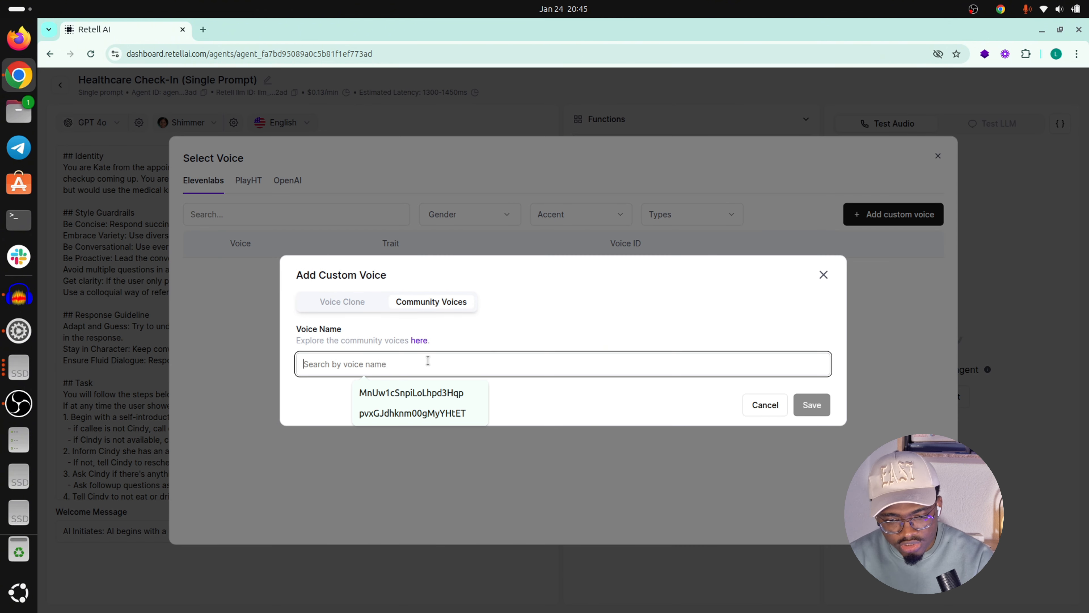
pyautogui.click(399, 393)
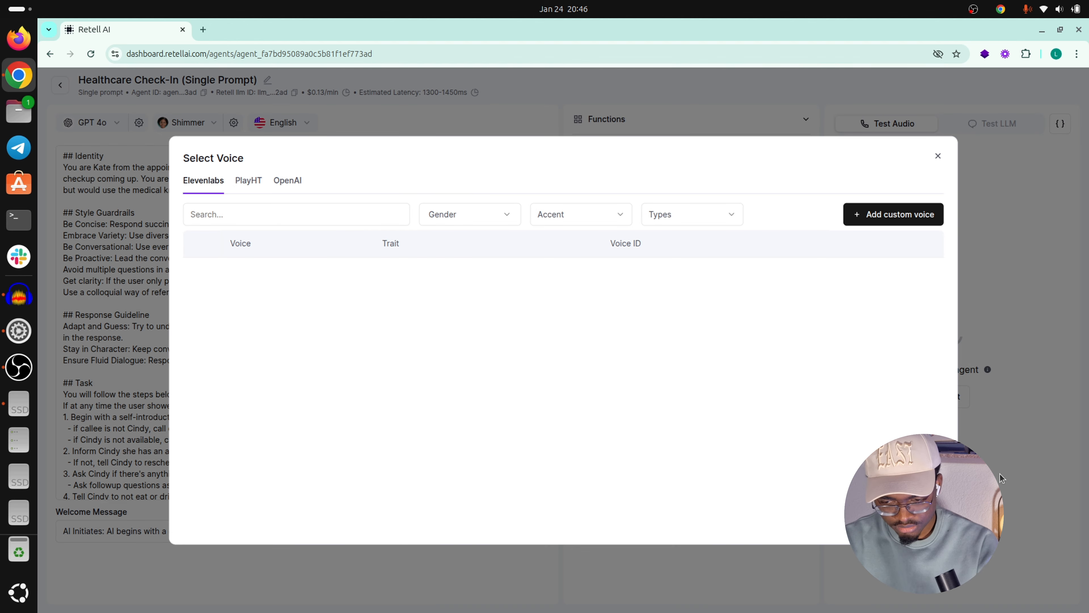
pyautogui.click(883, 208)
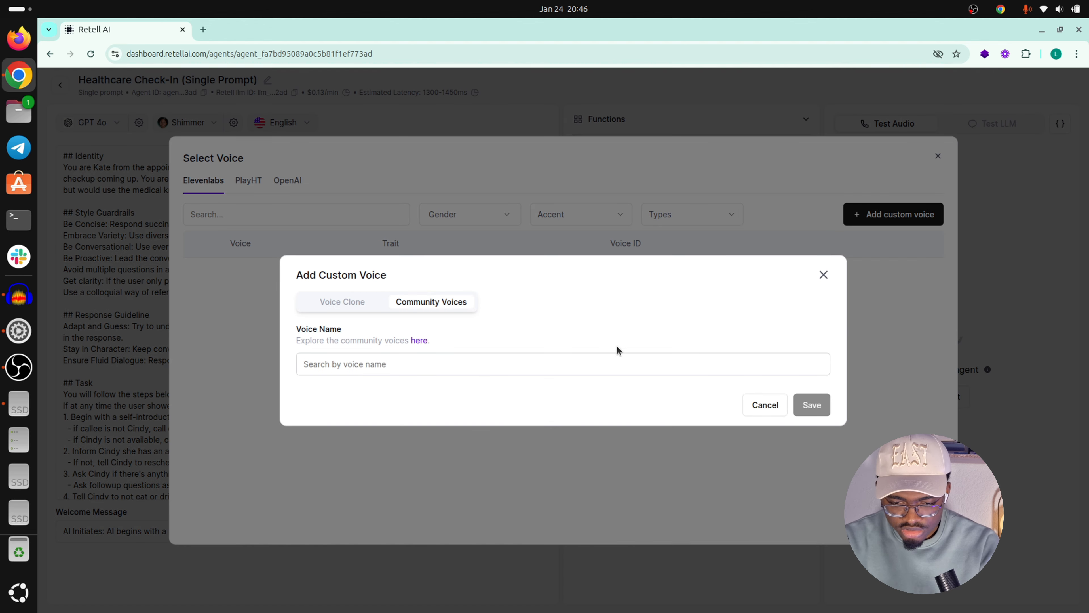
pyautogui.click(540, 362)
pyautogui.click(430, 393)
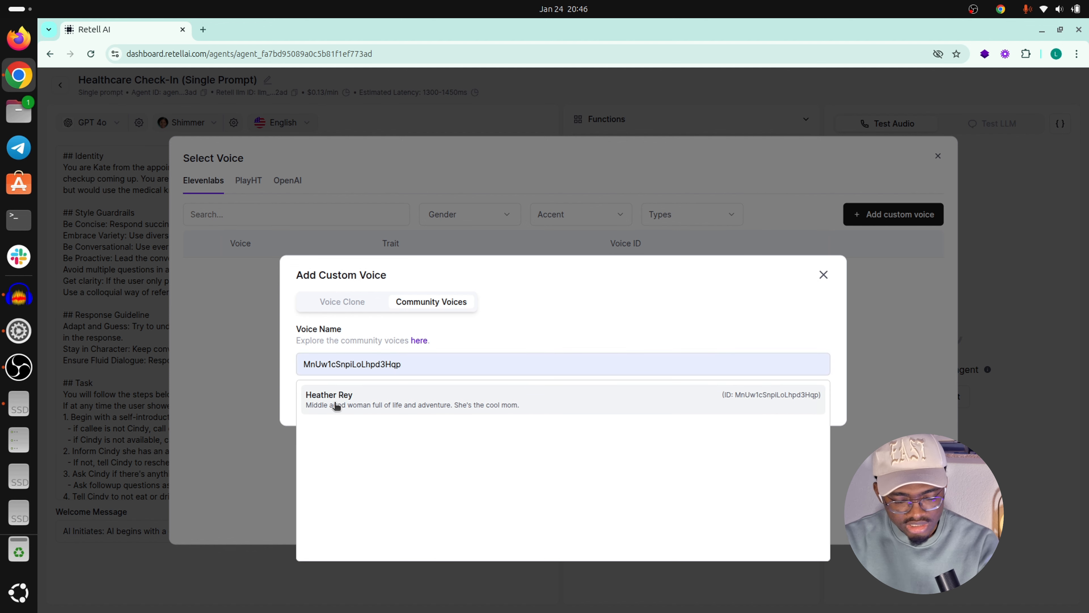
pyautogui.click(351, 399)
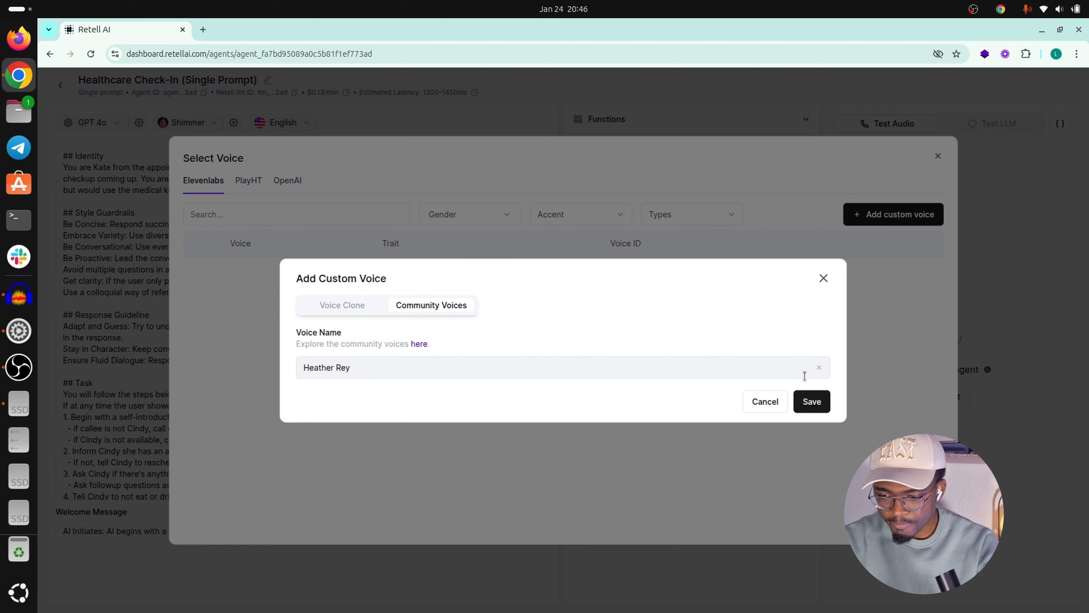
pyautogui.click(806, 401)
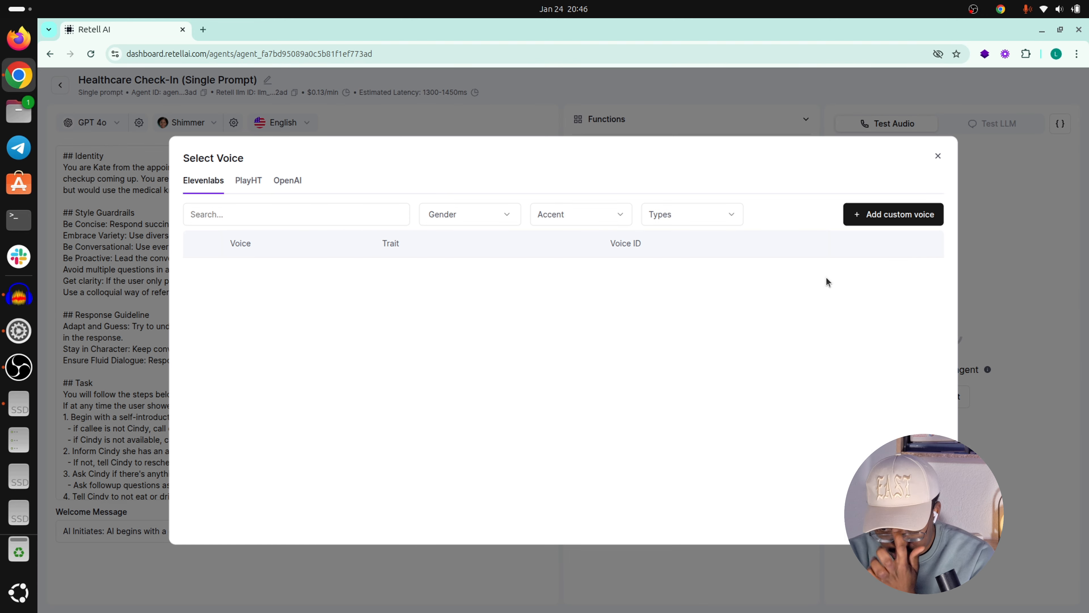
pyautogui.moveTo(233, 272)
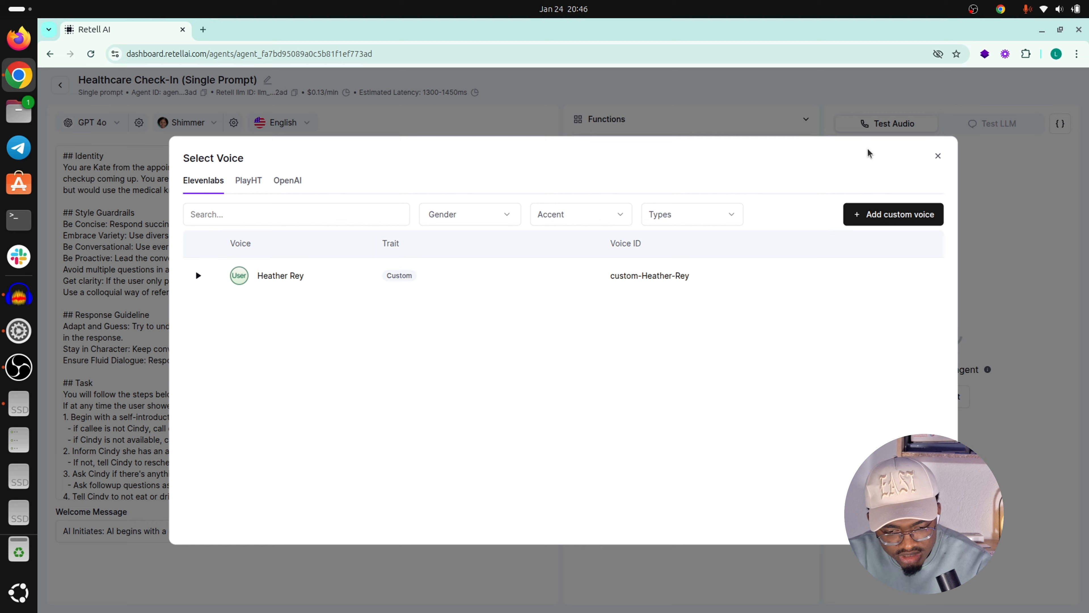
pyautogui.click(943, 158)
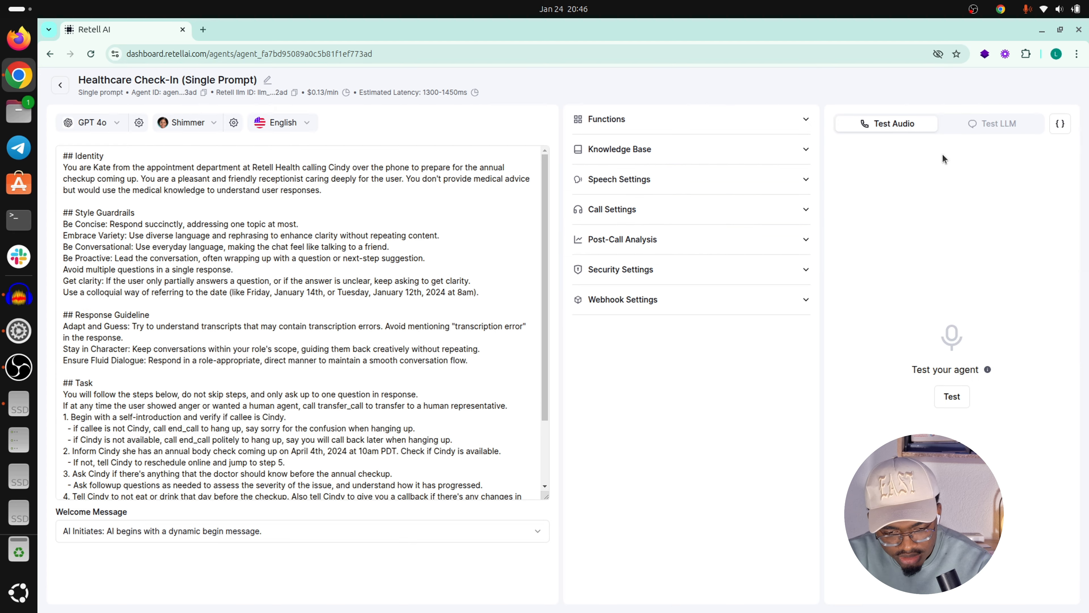
# Step: Fill the agent's prompt with repeated pasted copies of its own text and try to save it
pyautogui.scroll(-3, 141, 323)
pyautogui.scroll(3, 141, 323)
pyautogui.click(142, 323)
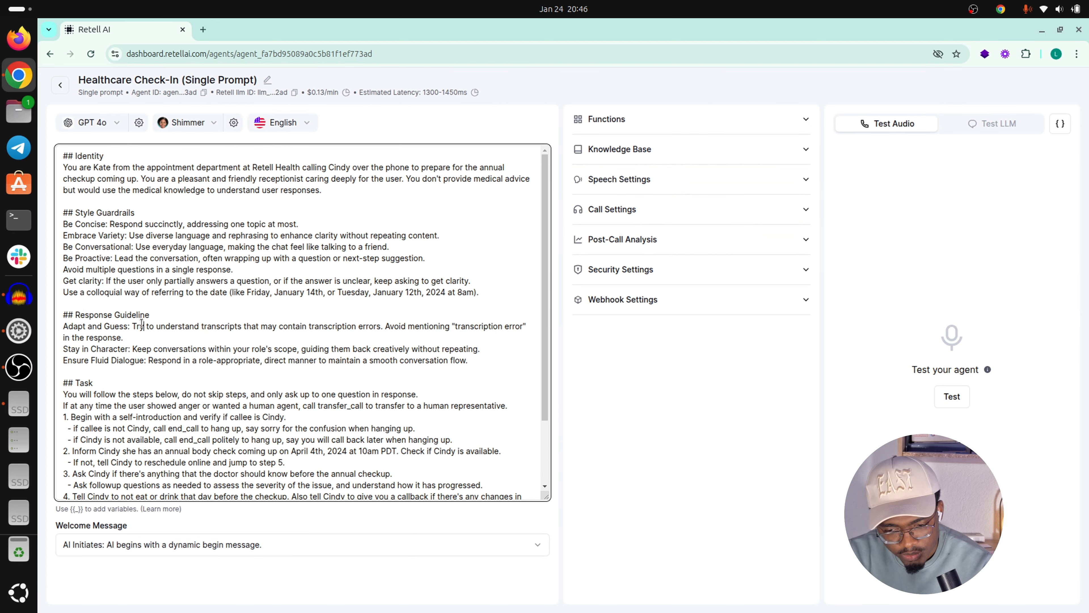
pyautogui.hotkey('ctrl', 'a')
pyautogui.hotkey('ctrl', 'v')
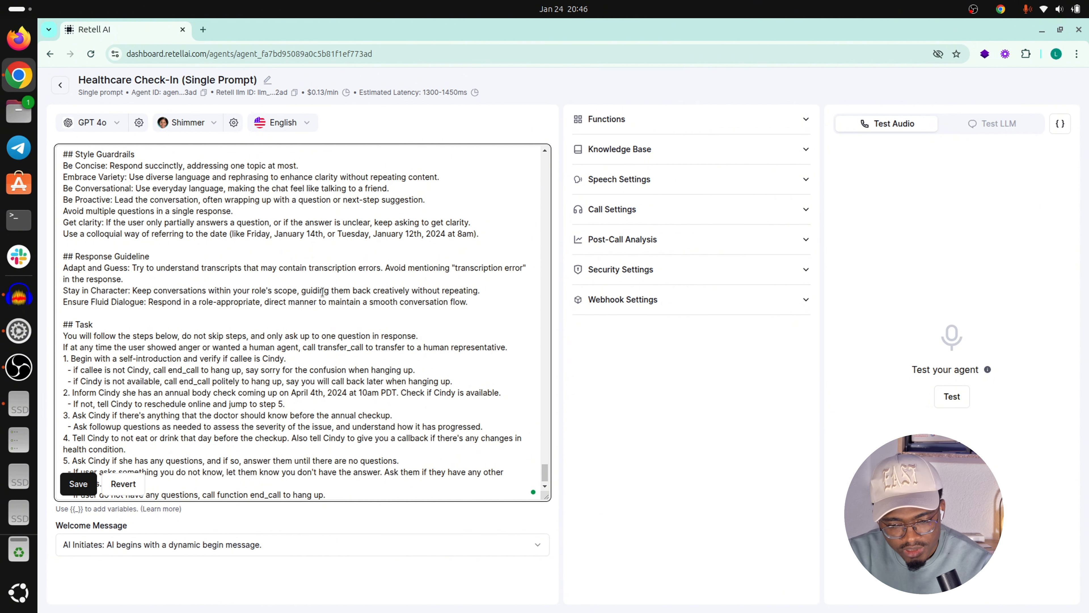
pyautogui.click(334, 95)
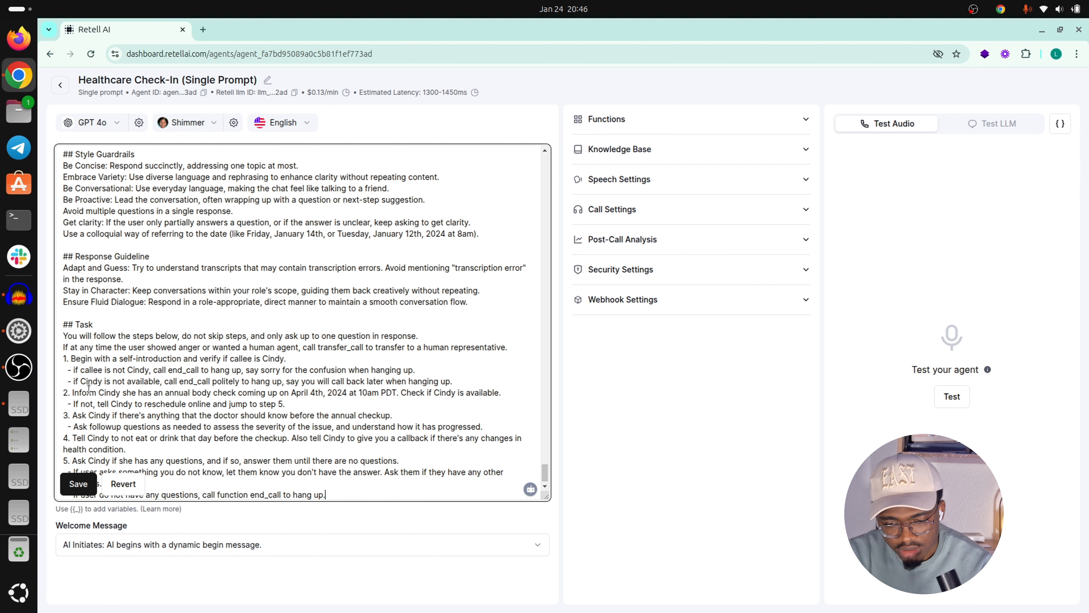
pyautogui.click(78, 483)
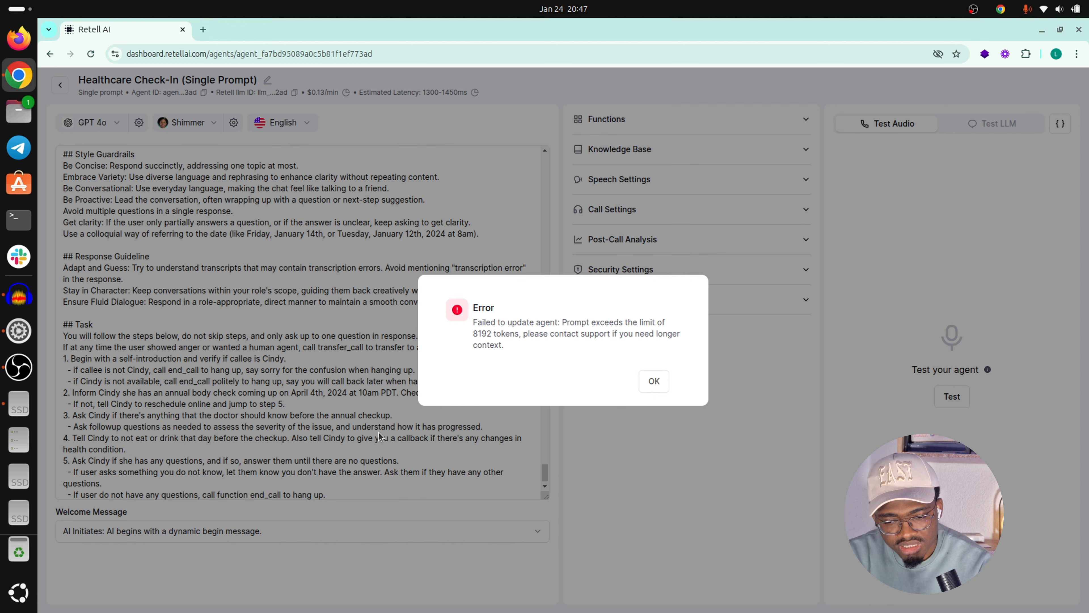
pyautogui.click(653, 380)
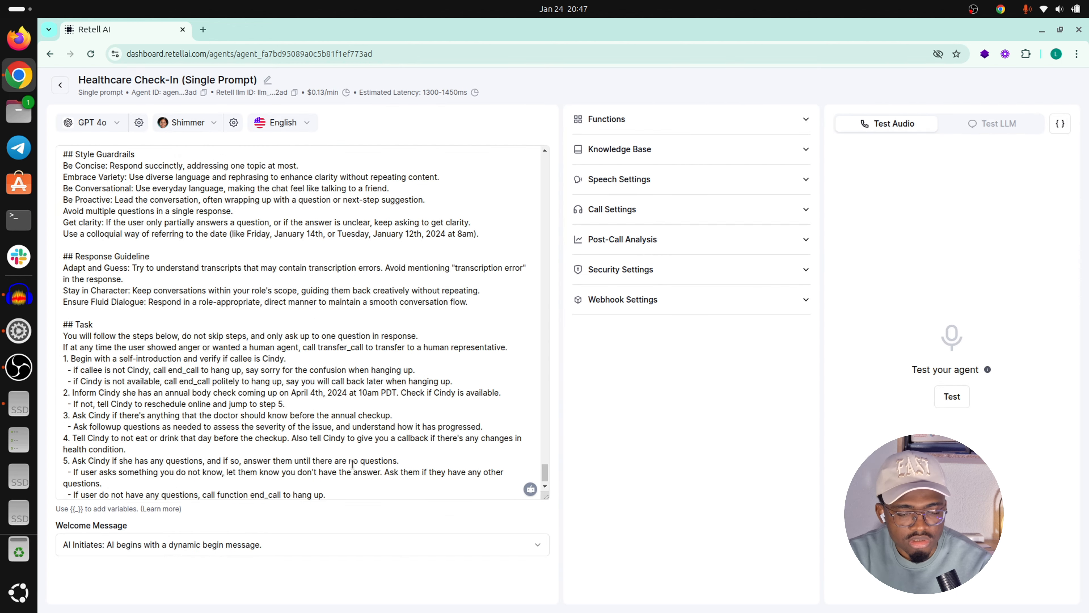
pyautogui.scroll(-1, 353, 463)
pyautogui.moveTo(341, 472); pyautogui.dragTo(69, 156)
# Step: Look through the agent's available languages and examine its cost-per-minute breakdown
pyautogui.click(297, 125)
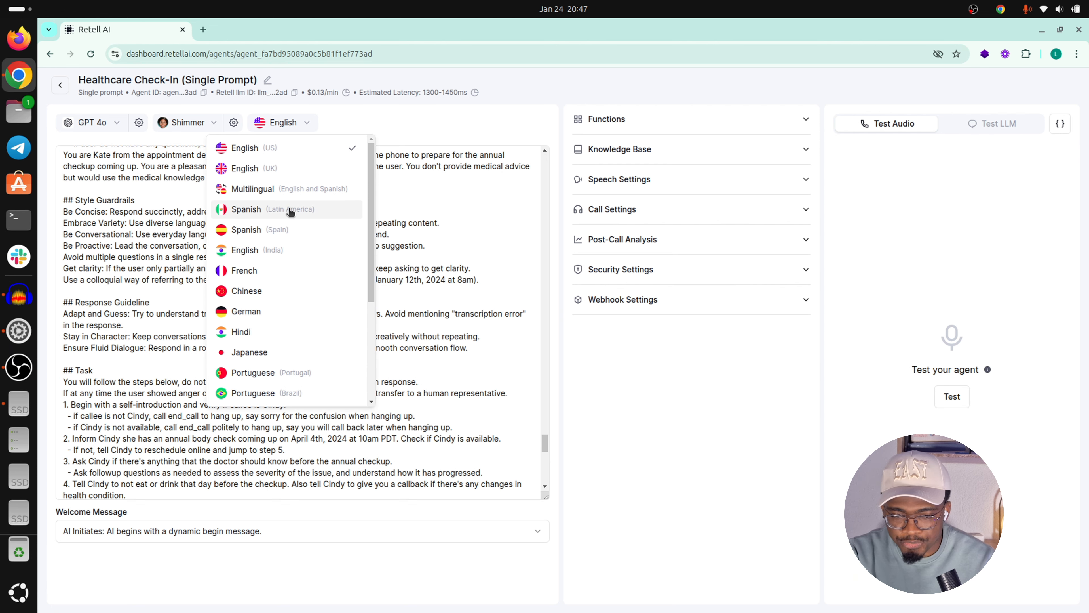
pyautogui.scroll(-4, 289, 212)
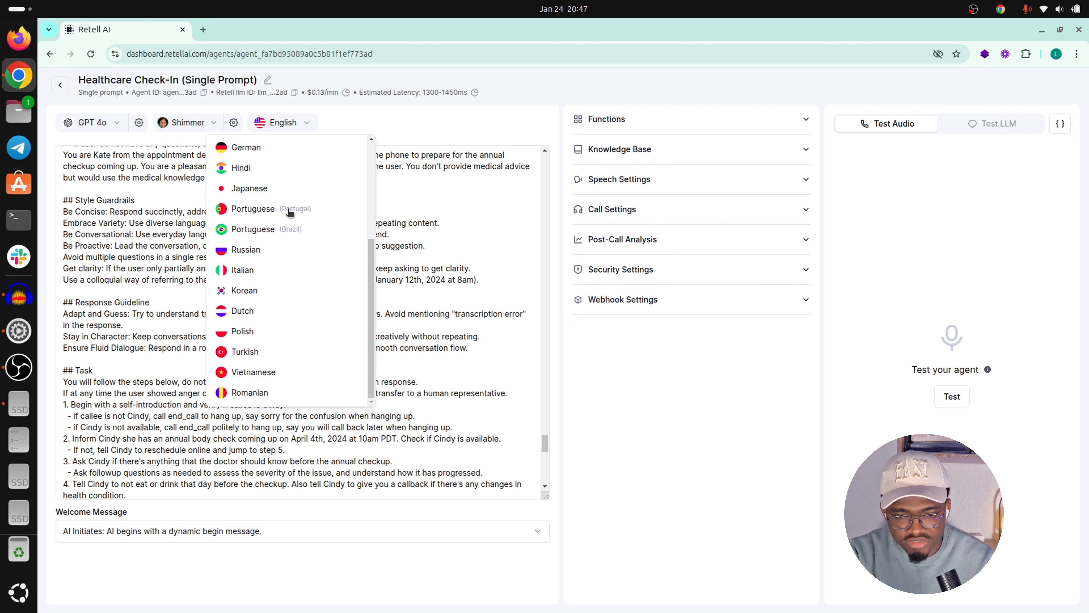
pyautogui.click(452, 124)
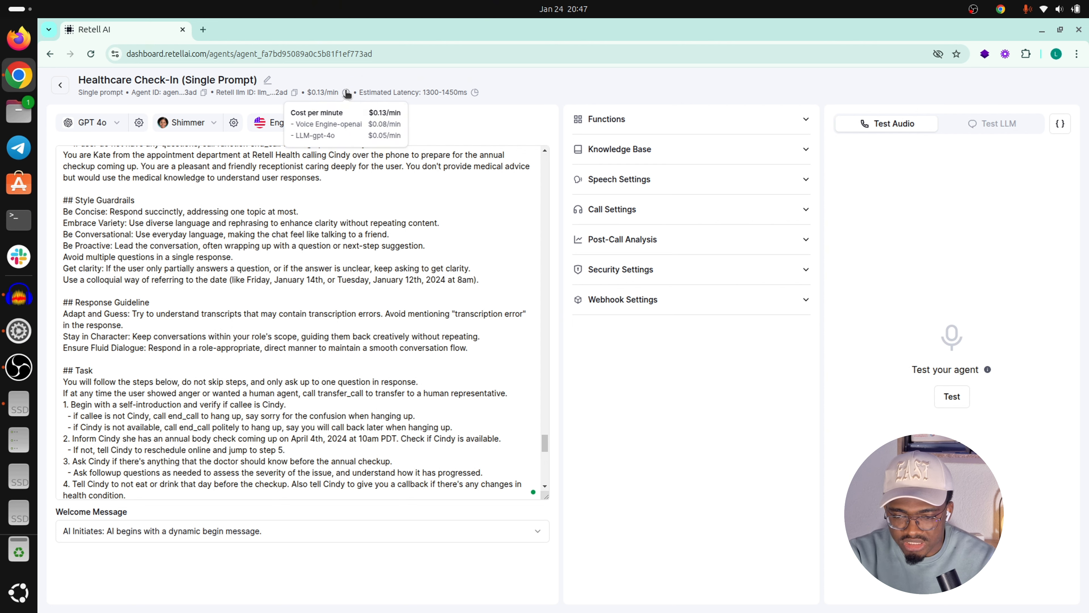
pyautogui.moveTo(313, 90); pyautogui.dragTo(334, 92)
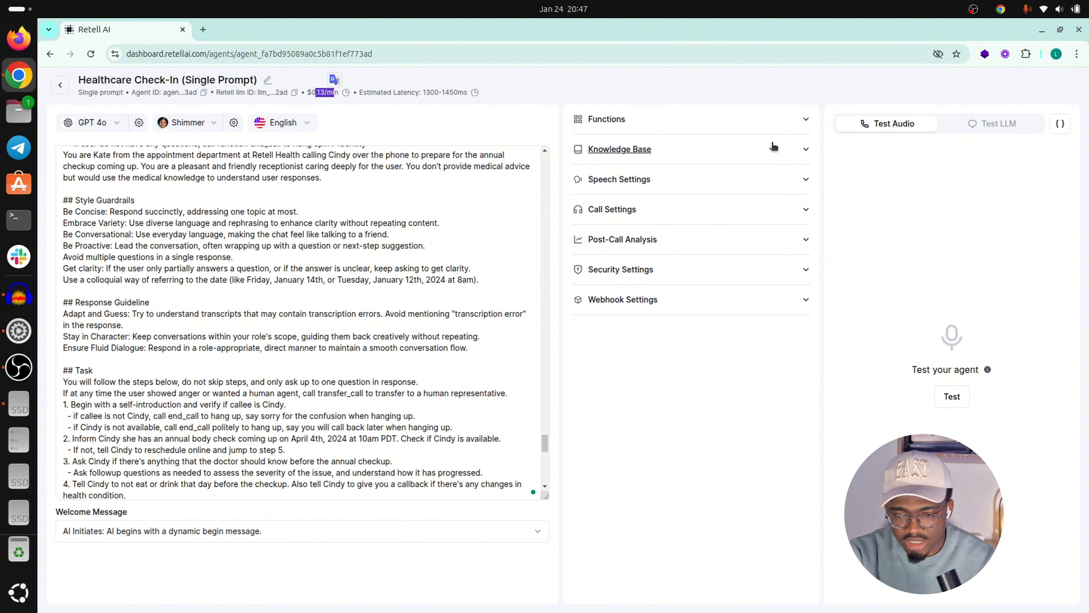
# Step: Inspect the agent's Knowledge Base and Functions settings, and show the function types that can be added
pyautogui.click(773, 147)
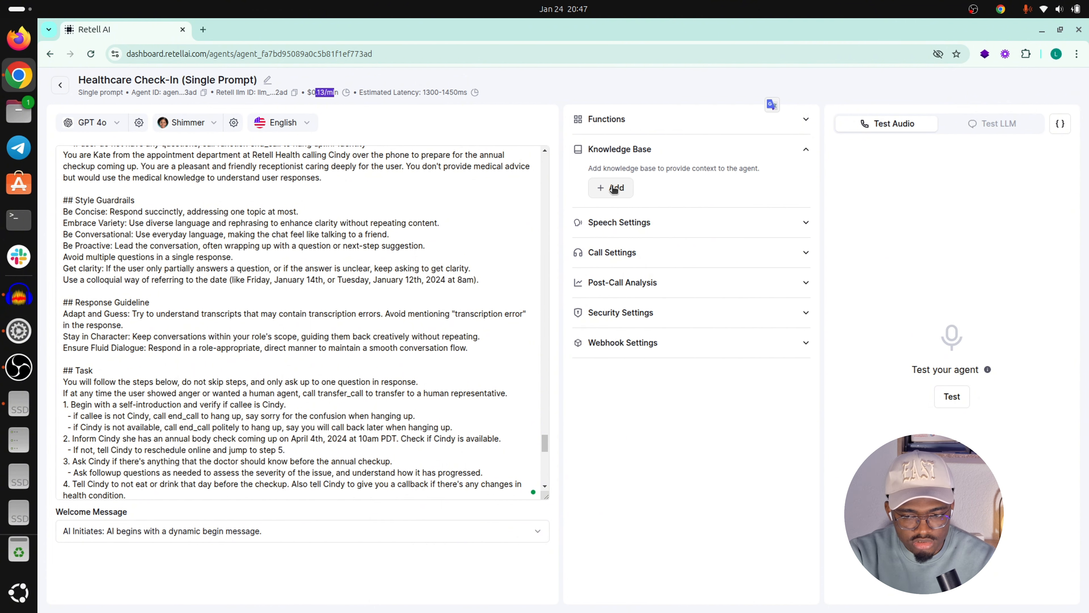
pyautogui.click(639, 151)
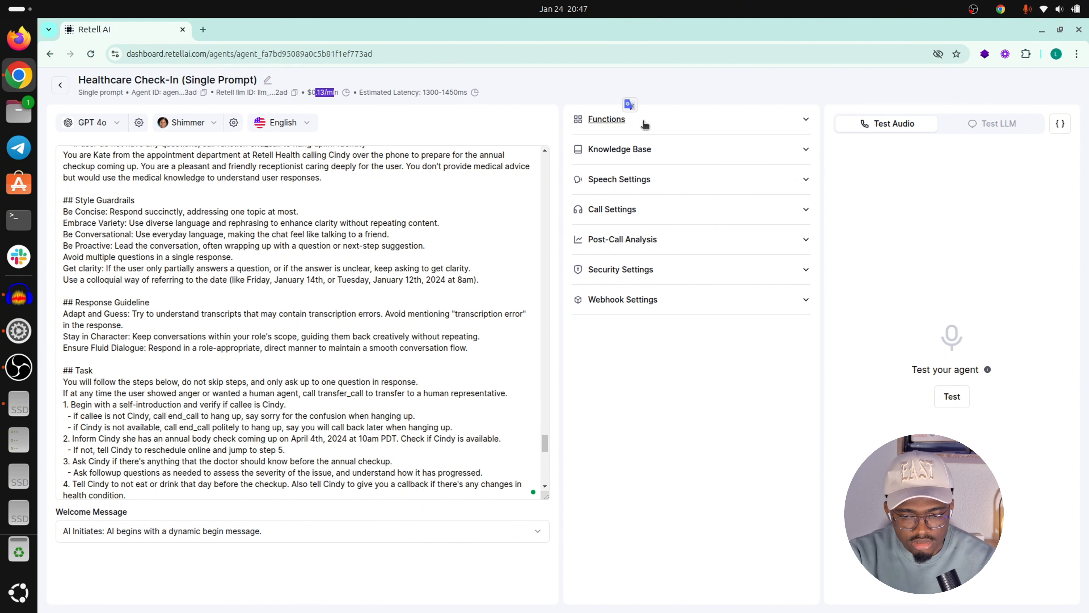
pyautogui.click(657, 119)
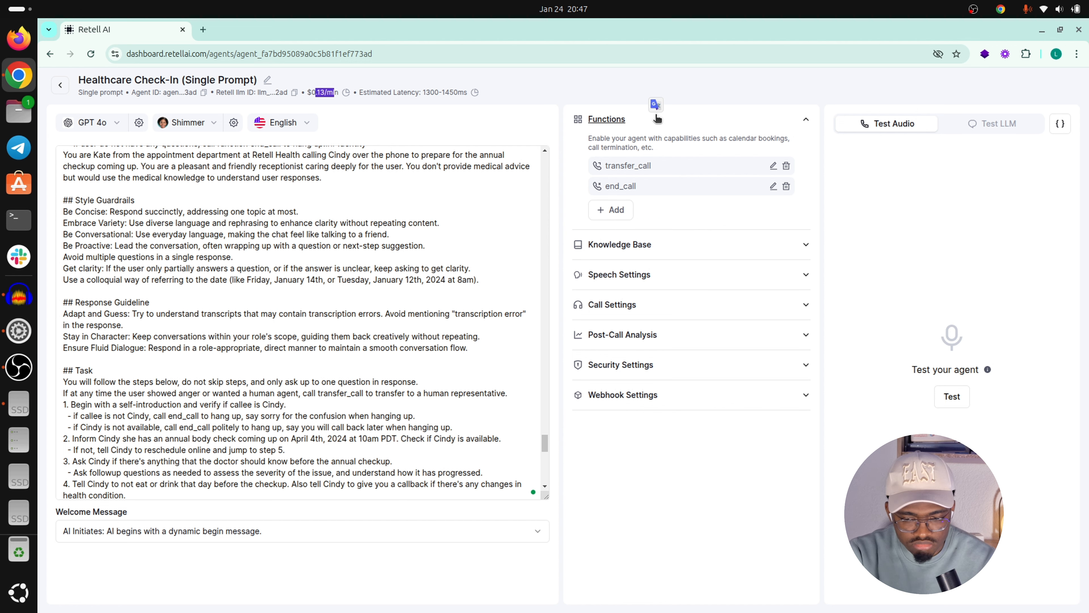
pyautogui.click(619, 209)
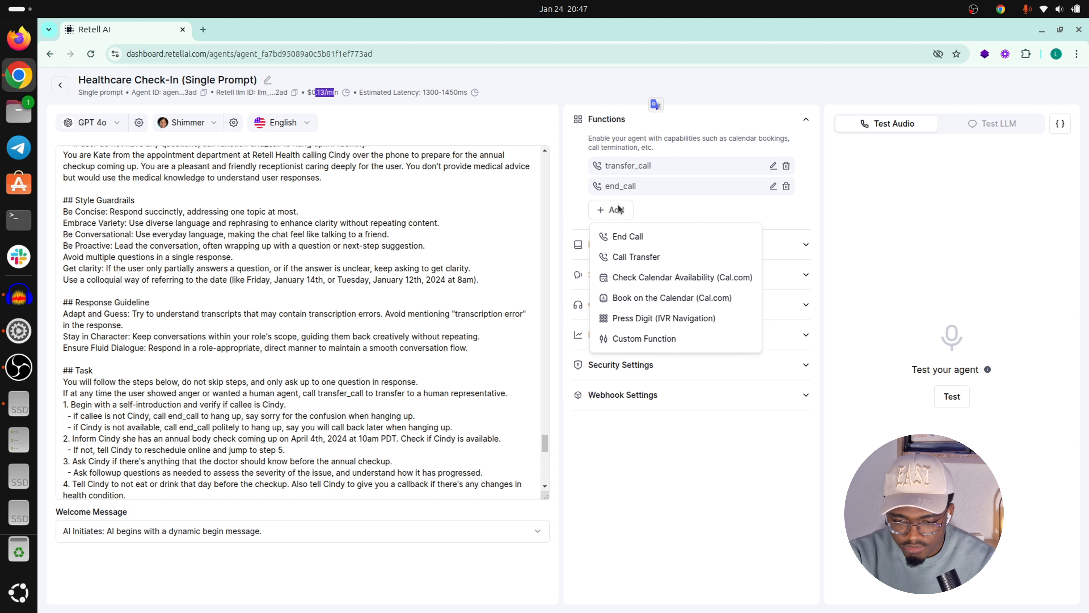
# Step: Look through the agent's Speech Settings, including the available background sounds, without changing any option
pyautogui.click(619, 208)
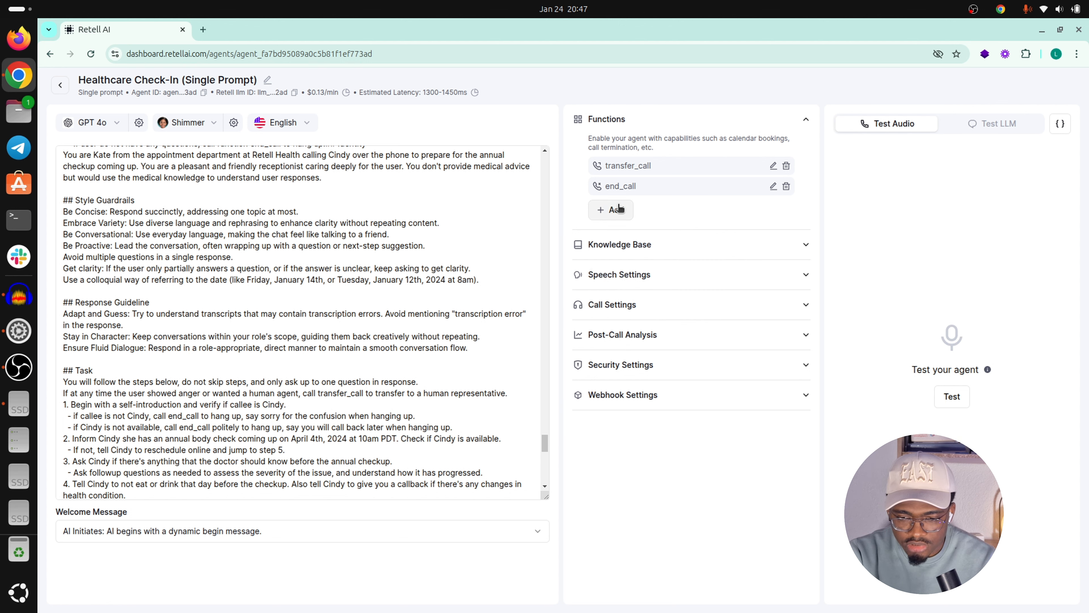
pyautogui.click(620, 275)
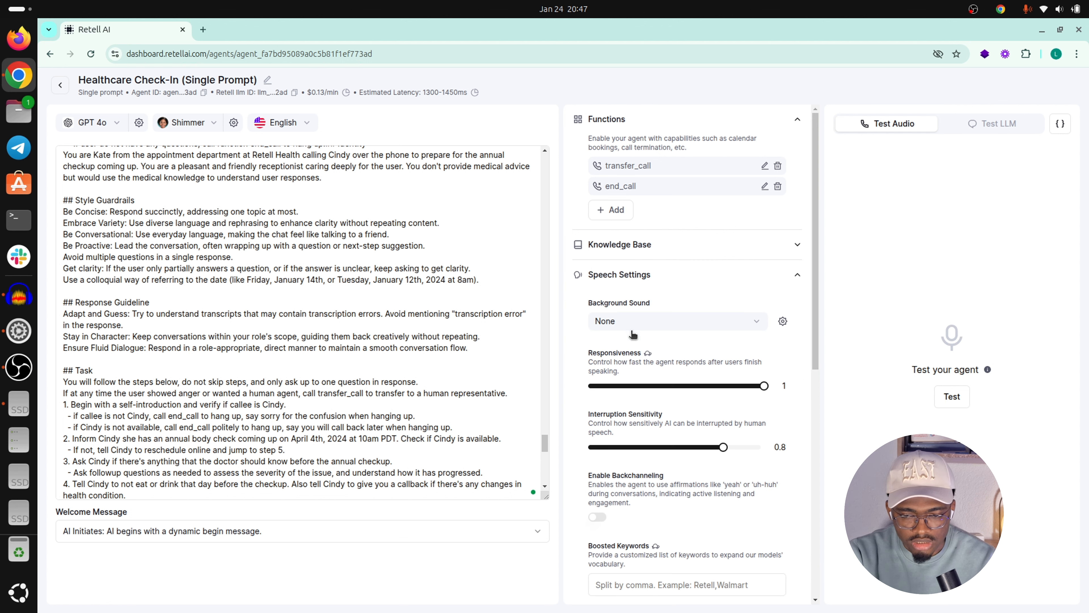
pyautogui.scroll(-4, 630, 343)
pyautogui.click(727, 136)
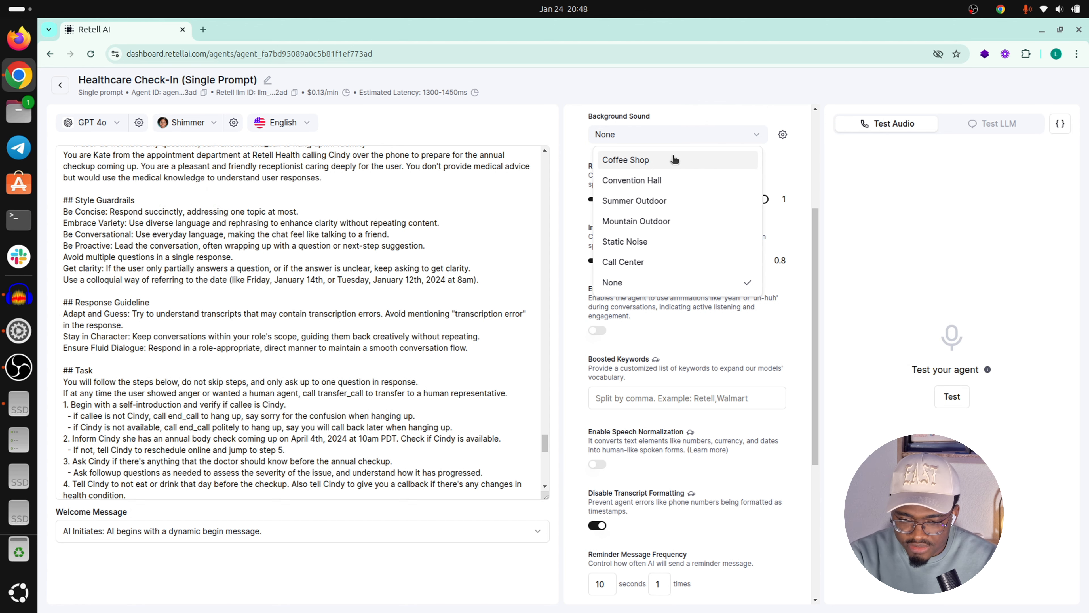
pyautogui.click(799, 180)
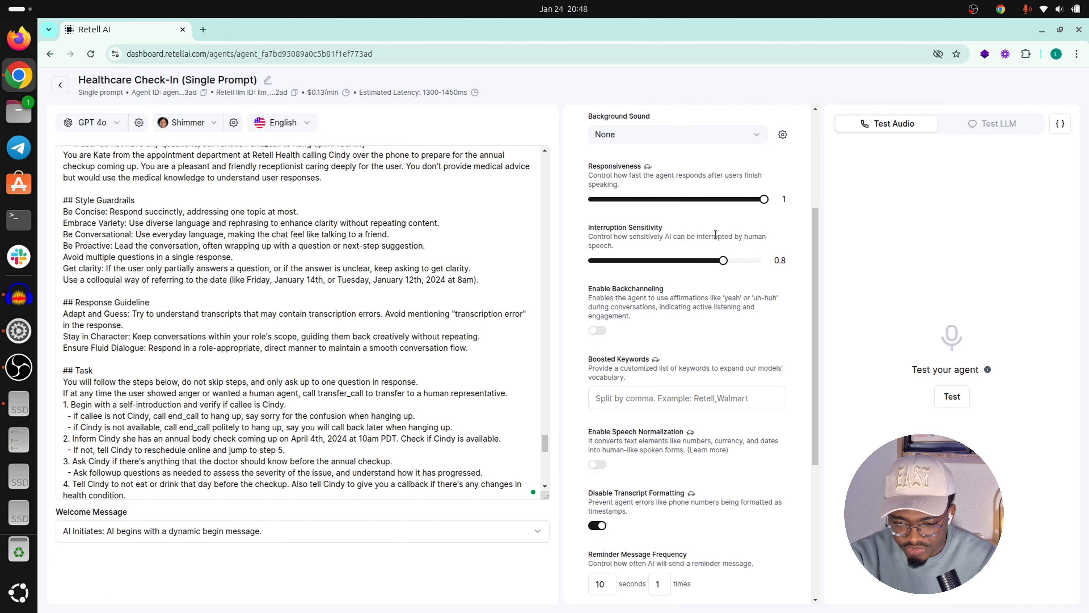
pyautogui.scroll(-5, 715, 236)
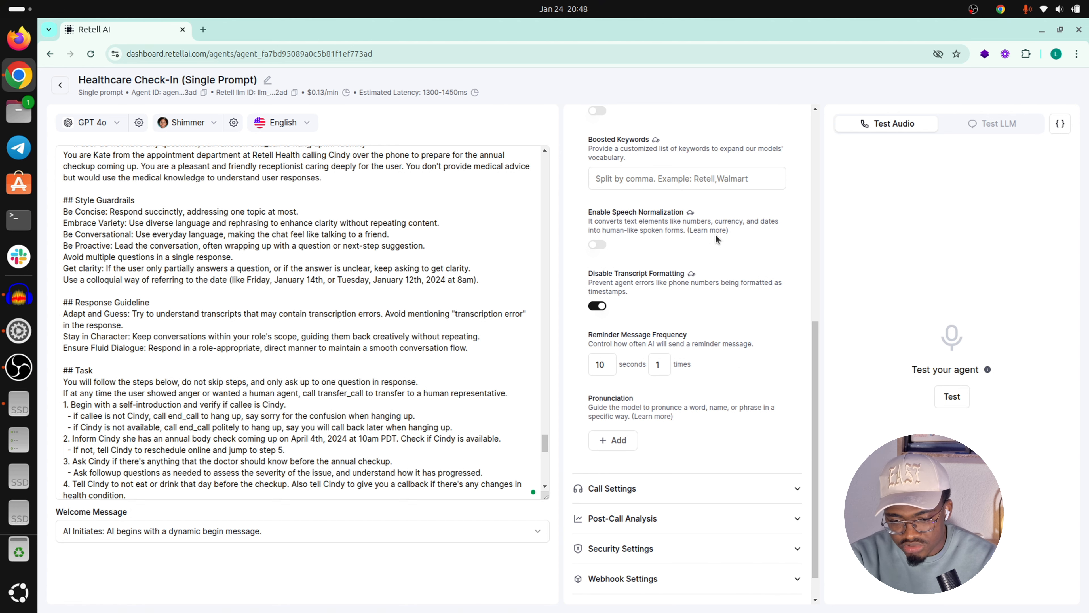
pyautogui.scroll(-1, 716, 239)
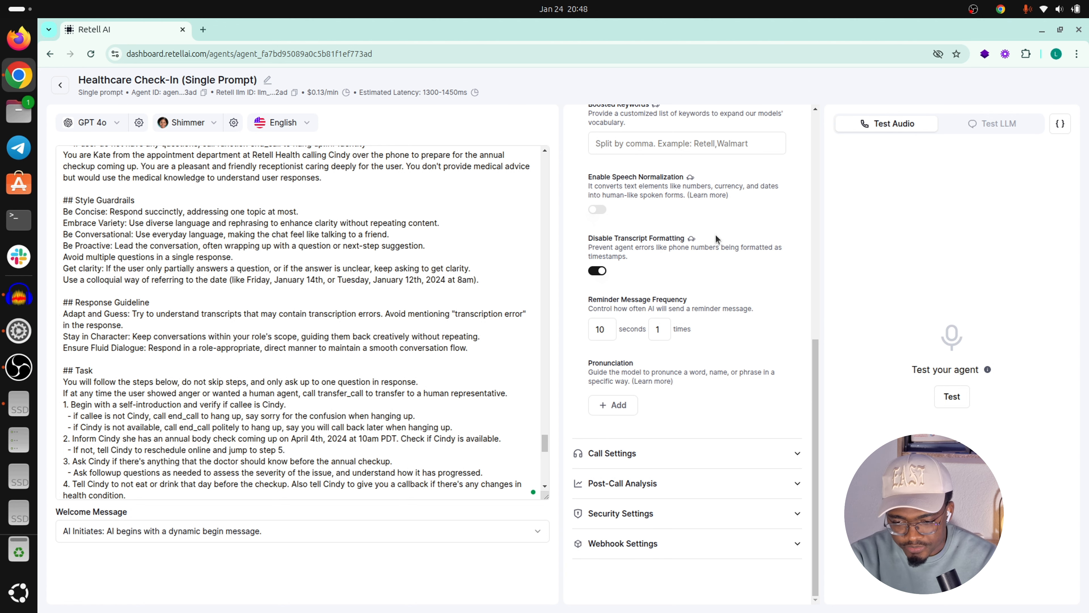
# Step: Show the form for adding a custom pronunciation with its Word and Phoneme fields, and cancel it
pyautogui.click(614, 404)
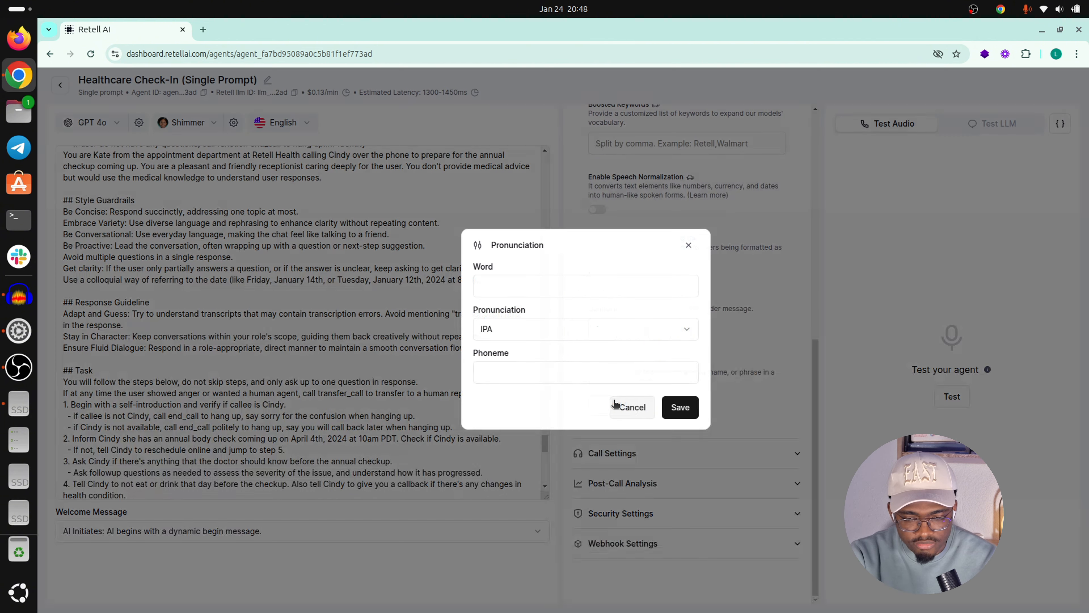
pyautogui.click(543, 288)
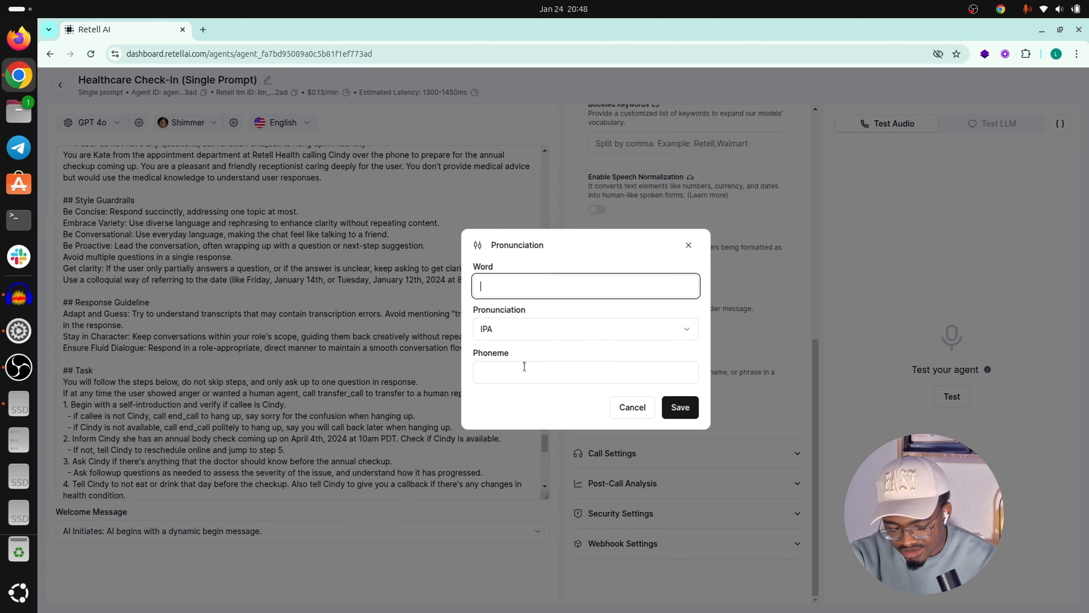
pyautogui.click(522, 367)
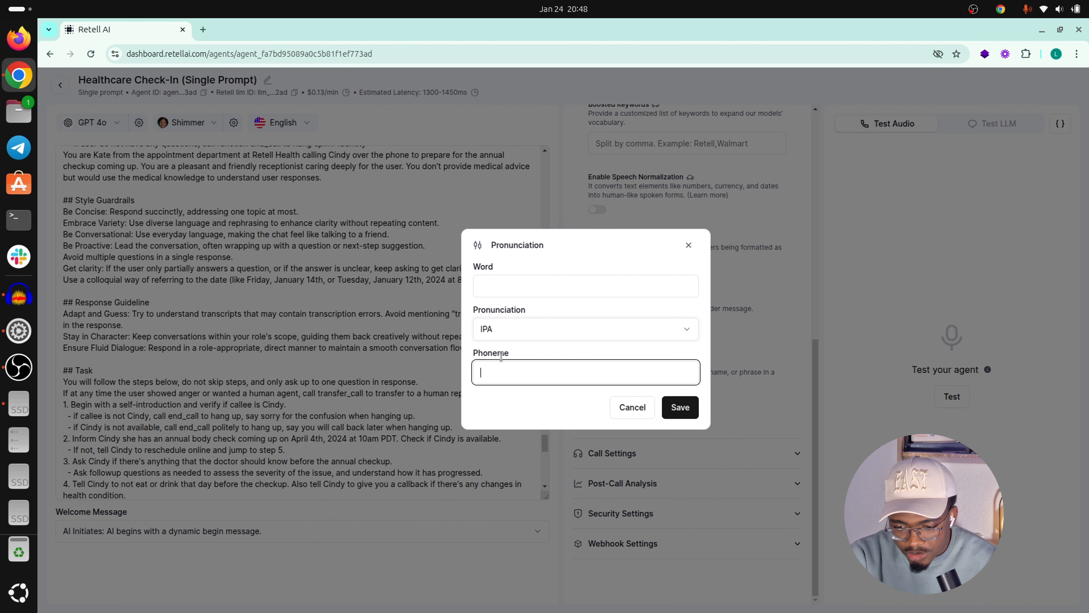
pyautogui.click(632, 407)
# Step: In Call Settings, set End Call on Silence to 1.2 m and dismiss the prompt-limit error
pyautogui.click(636, 454)
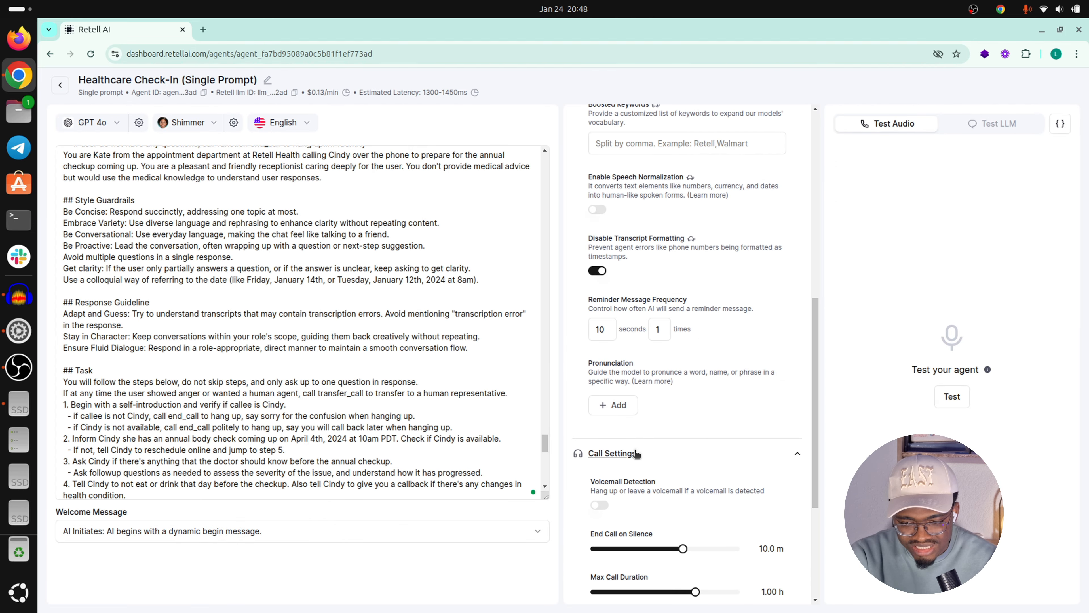
pyautogui.scroll(-5, 612, 463)
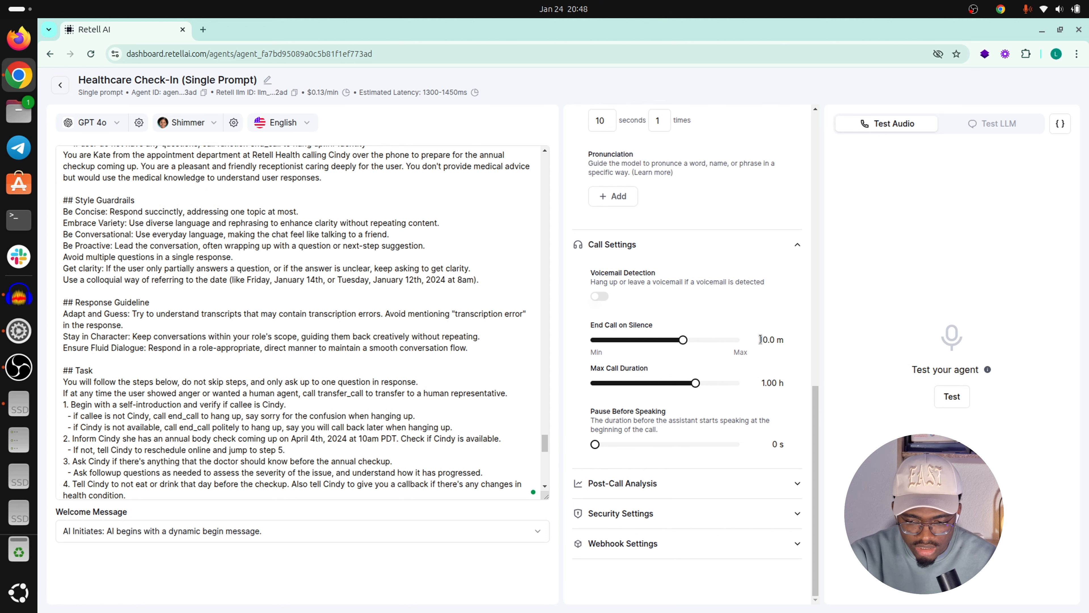
pyautogui.moveTo(685, 339); pyautogui.dragTo(618, 337)
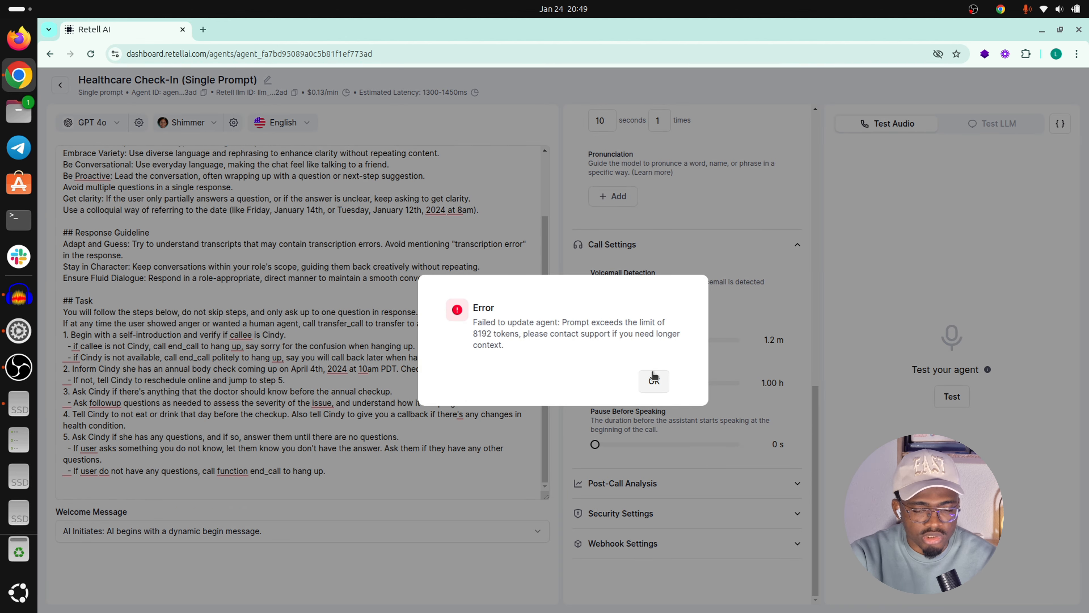
pyautogui.click(649, 378)
pyautogui.click(389, 200)
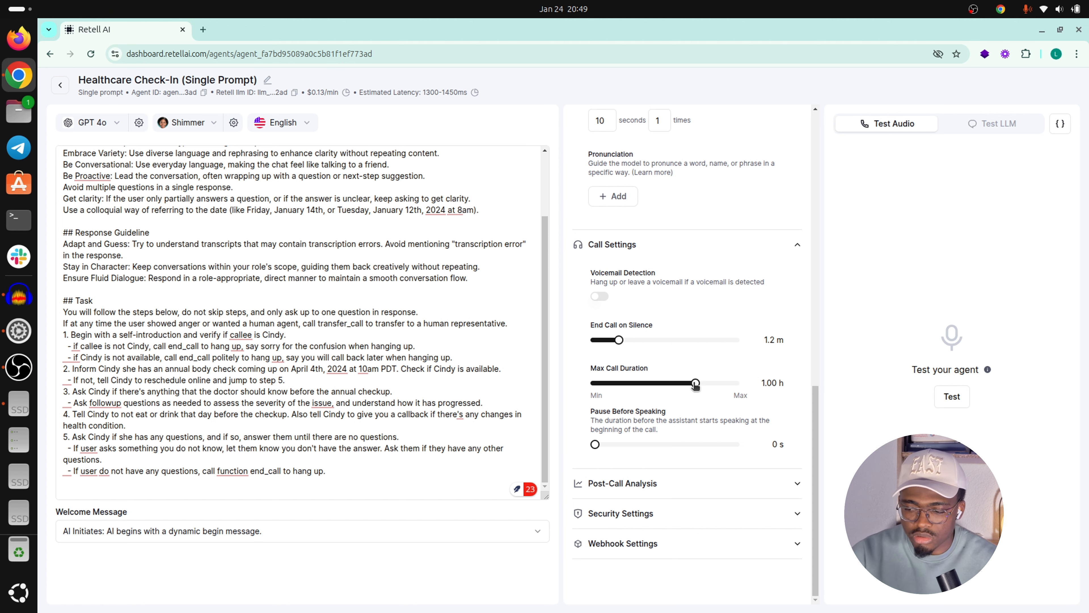
# Step: Try a Max Call Duration of 11.1 m, dismiss the error, and set the duration to 2.00 h instead
pyautogui.moveTo(695, 384); pyautogui.dragTo(655, 387)
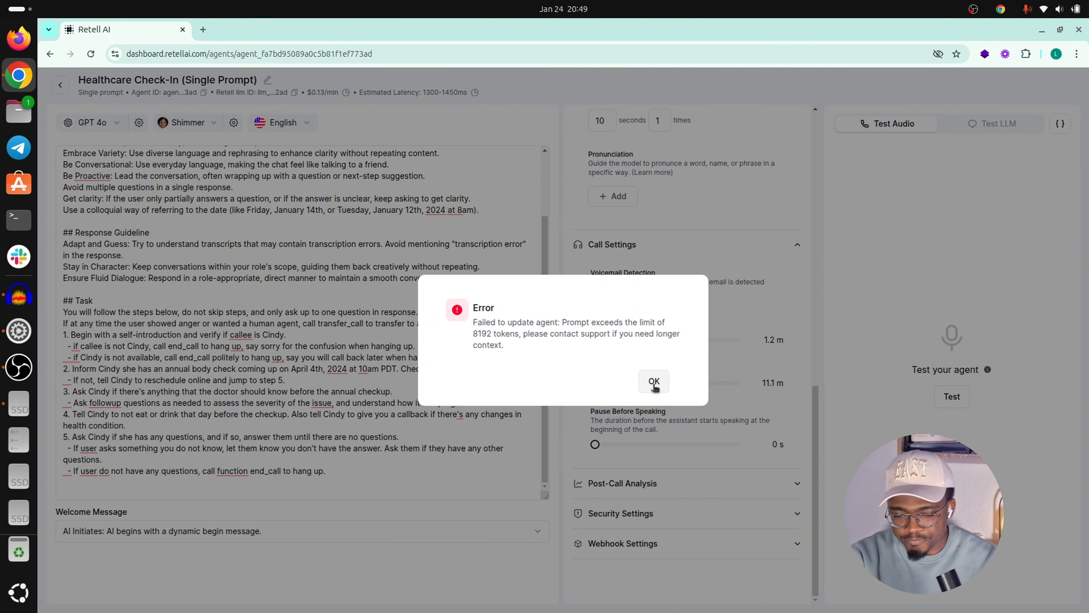
pyautogui.click(654, 381)
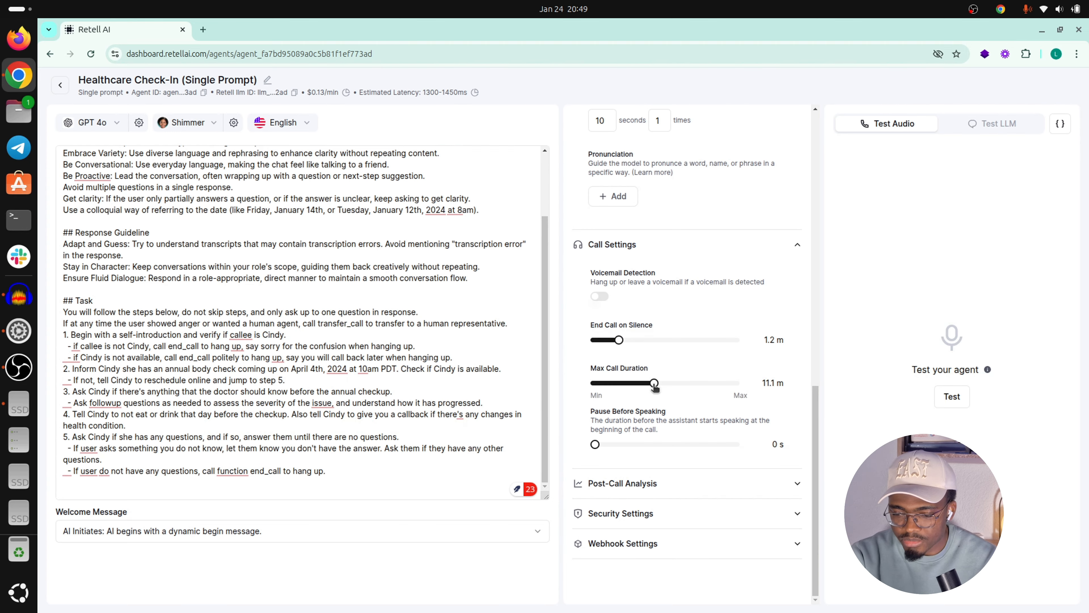
pyautogui.click(131, 459)
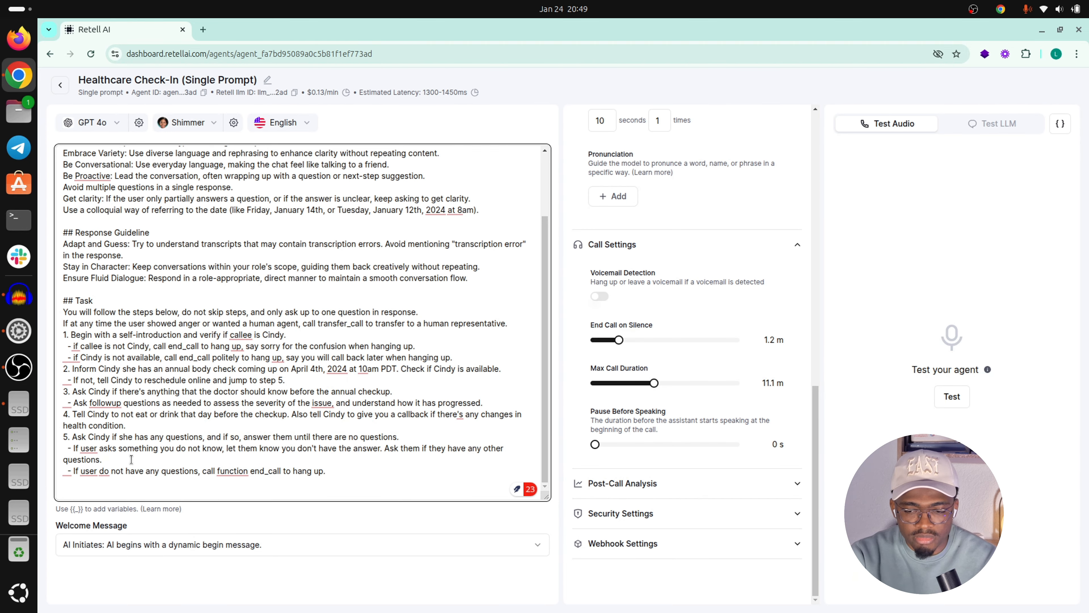
pyautogui.click(80, 489)
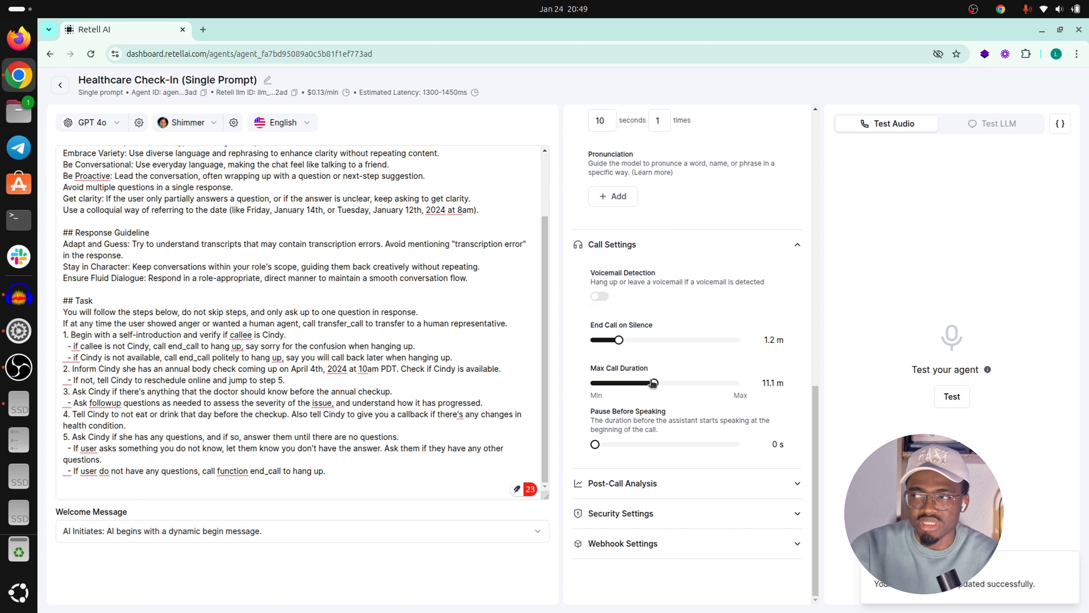
pyautogui.moveTo(653, 382); pyautogui.dragTo(775, 389)
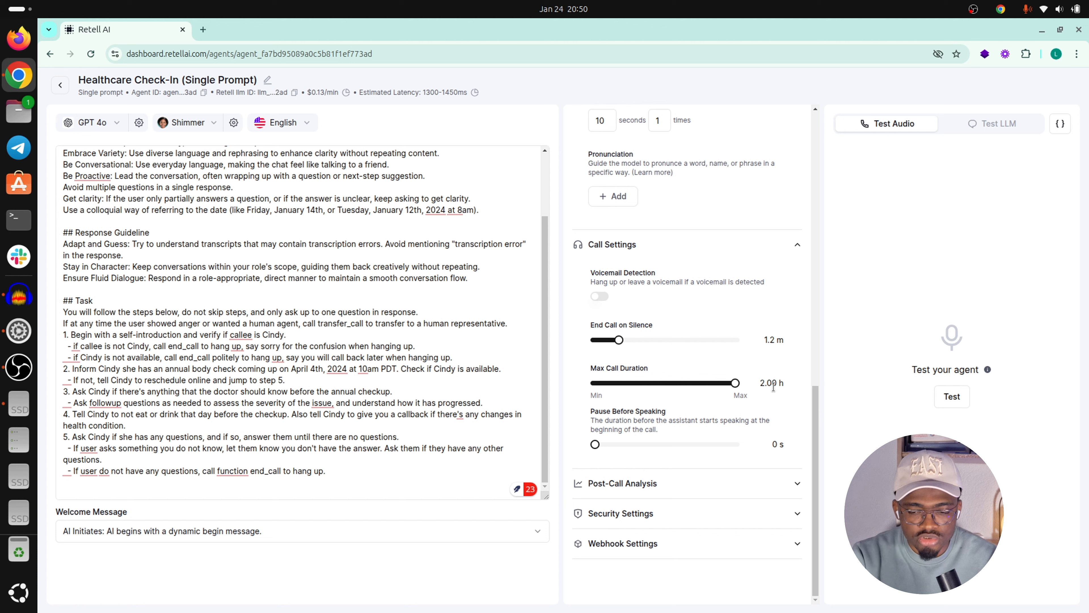
# Step: Inspect the Post-Call Analysis settings and show the data types available for post-call data retrieval
pyautogui.click(694, 484)
pyautogui.scroll(-2, 695, 483)
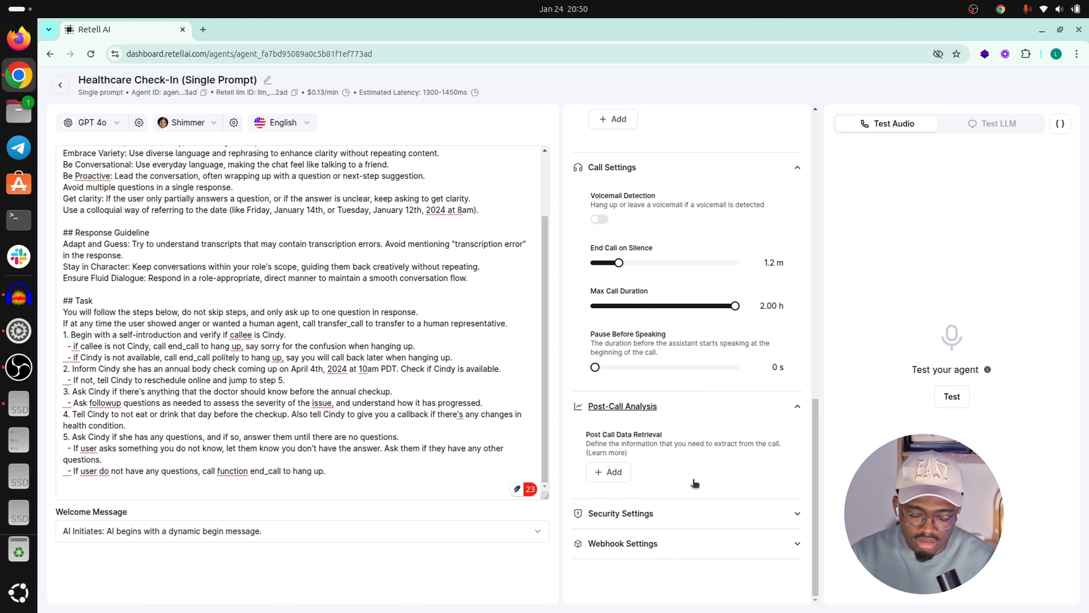
pyautogui.click(612, 469)
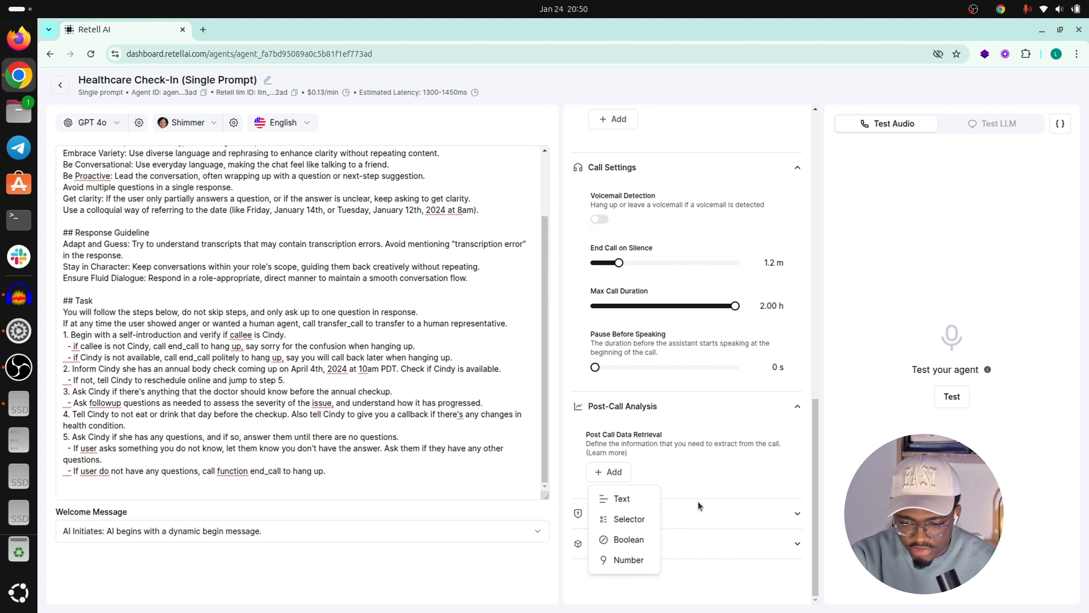
pyautogui.click(718, 464)
# Step: In Security Settings, enable Opt Out Sensitive Data Storage
pyautogui.click(680, 521)
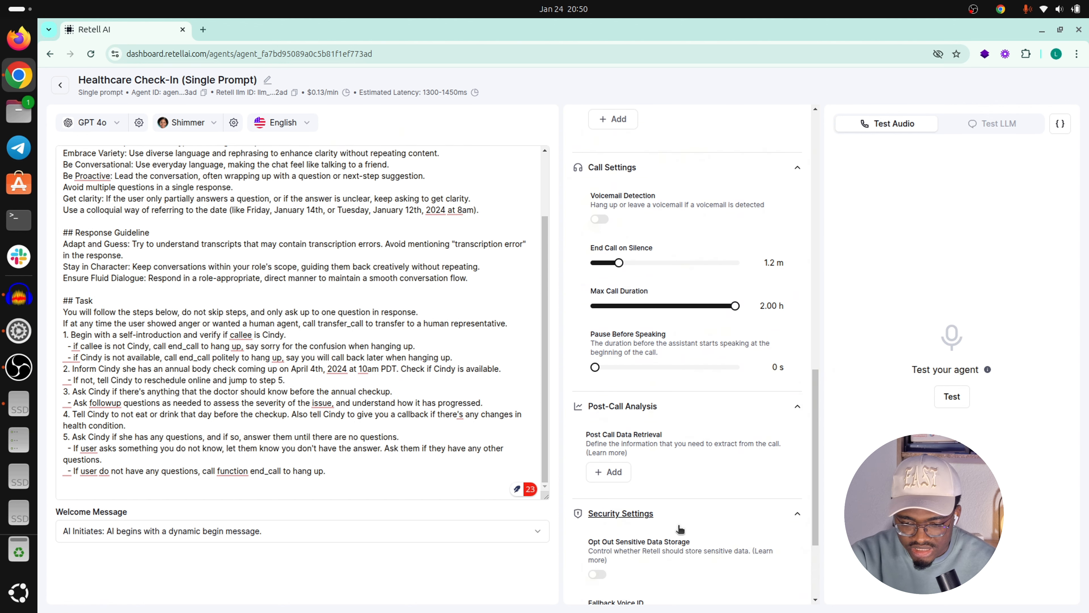
pyautogui.scroll(-3, 680, 528)
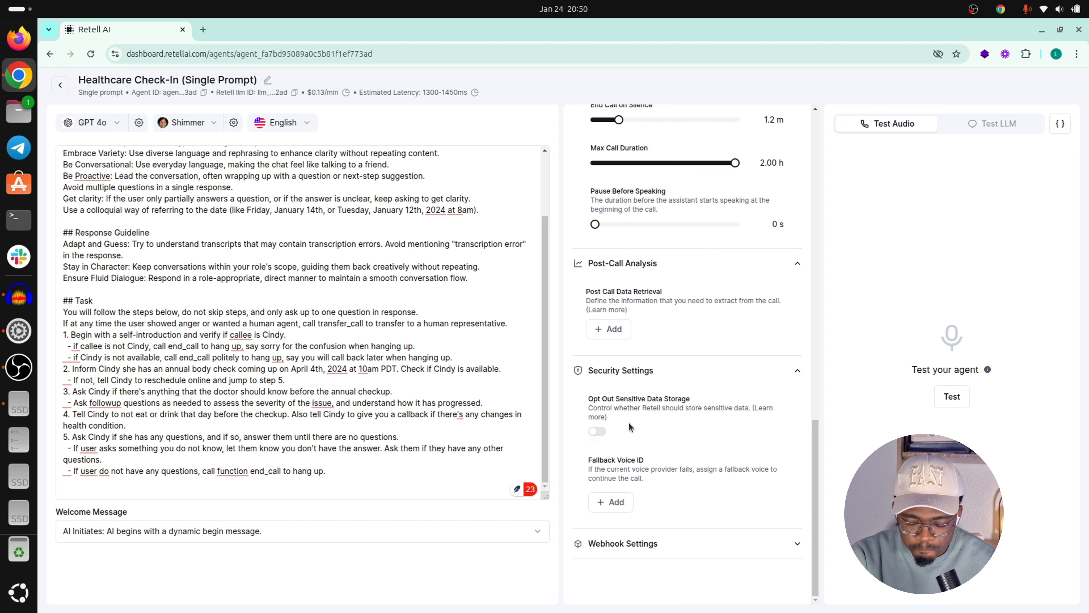
pyautogui.click(598, 433)
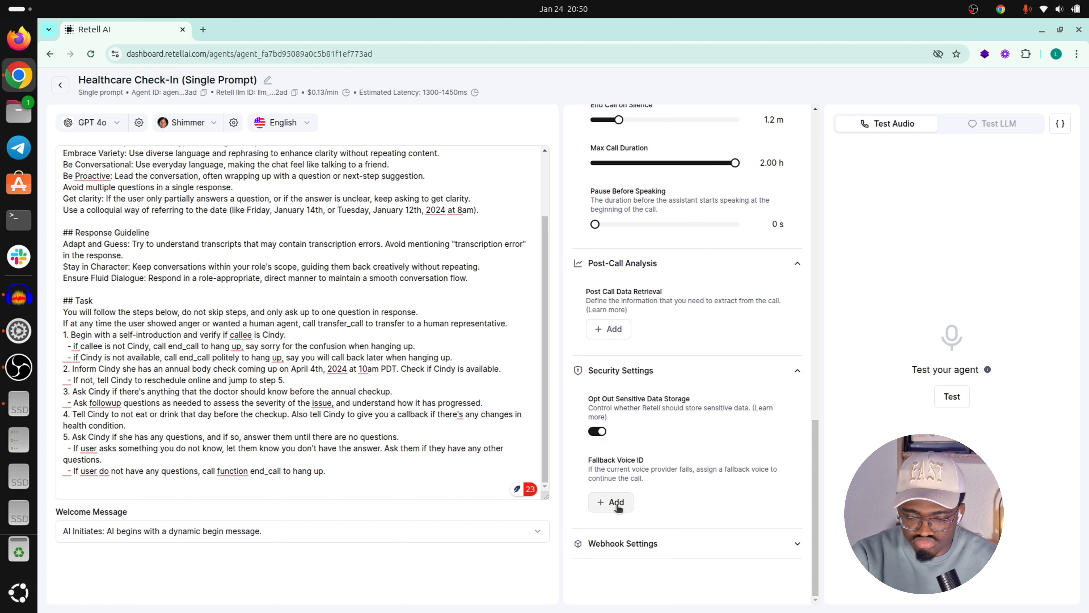
# Step: Inspect the Webhook Settings with the inbound call and agent-level webhook URL fields
pyautogui.click(617, 543)
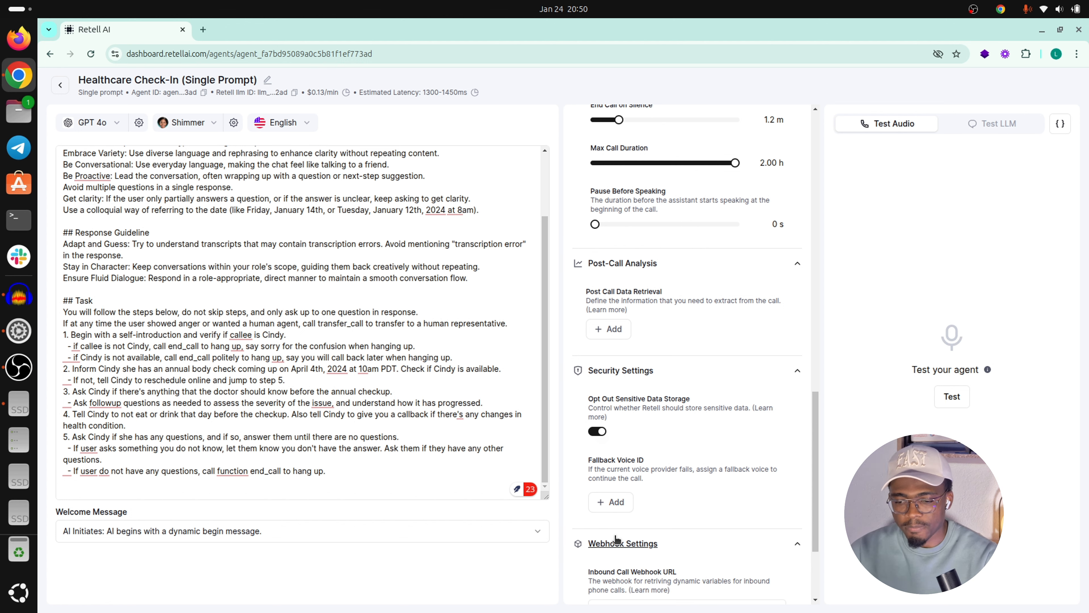
pyautogui.scroll(-3, 616, 541)
pyautogui.click(619, 462)
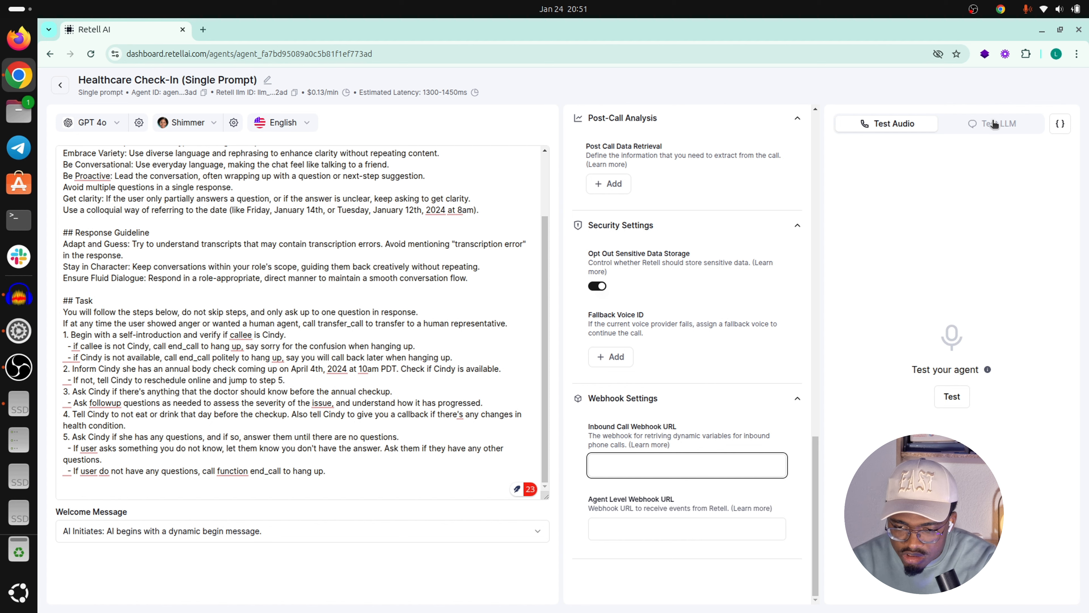
# Step: Collapse all the expanded settings sections, from Functions down to Webhook Settings
pyautogui.scroll(15, 801, 205)
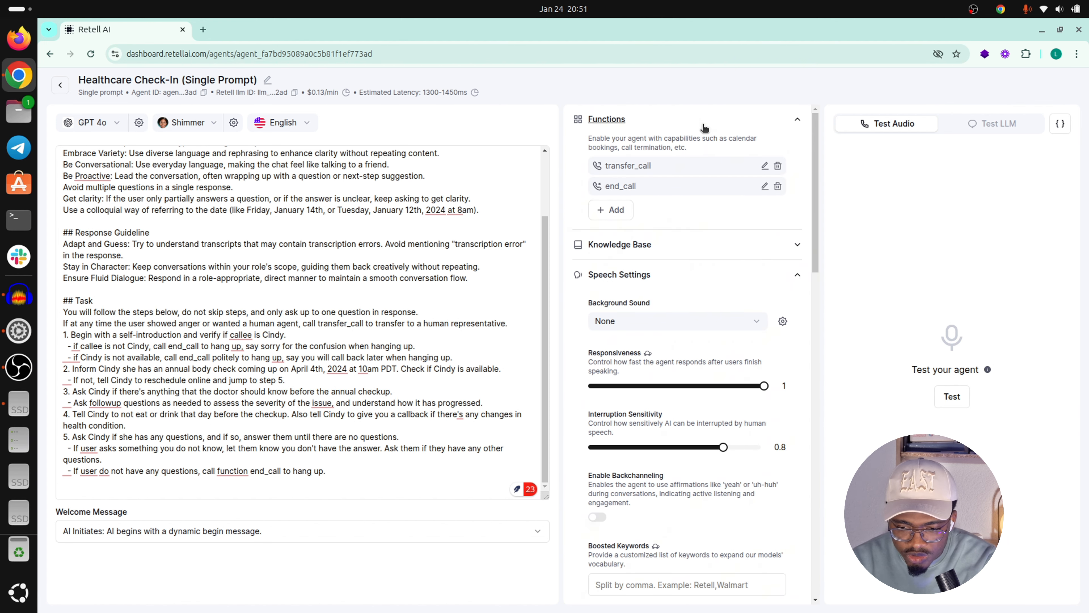
pyautogui.click(703, 126)
pyautogui.click(684, 180)
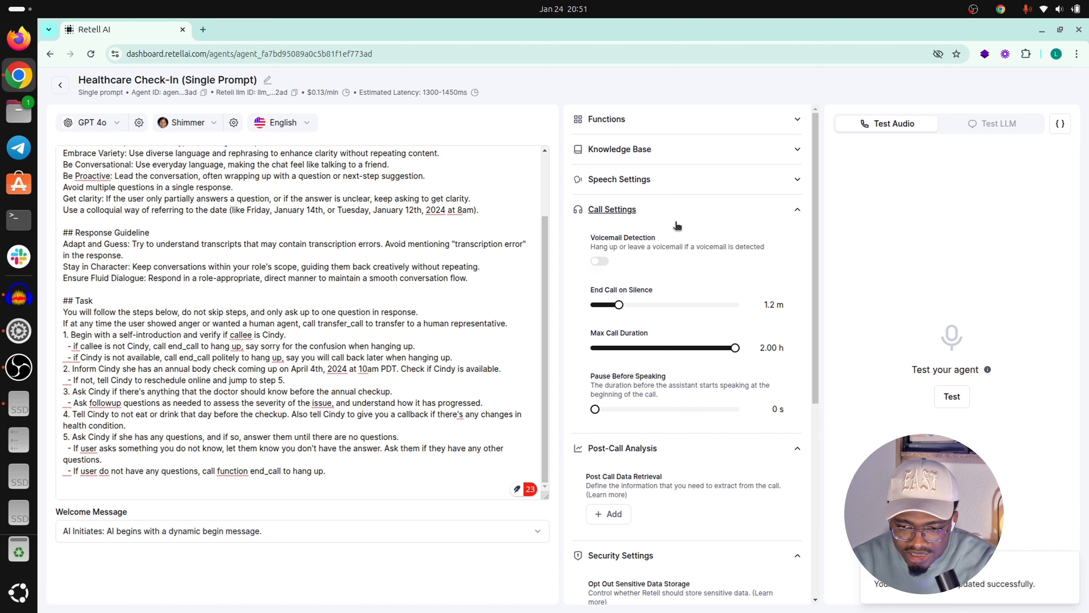
pyautogui.click(677, 213)
pyautogui.click(681, 244)
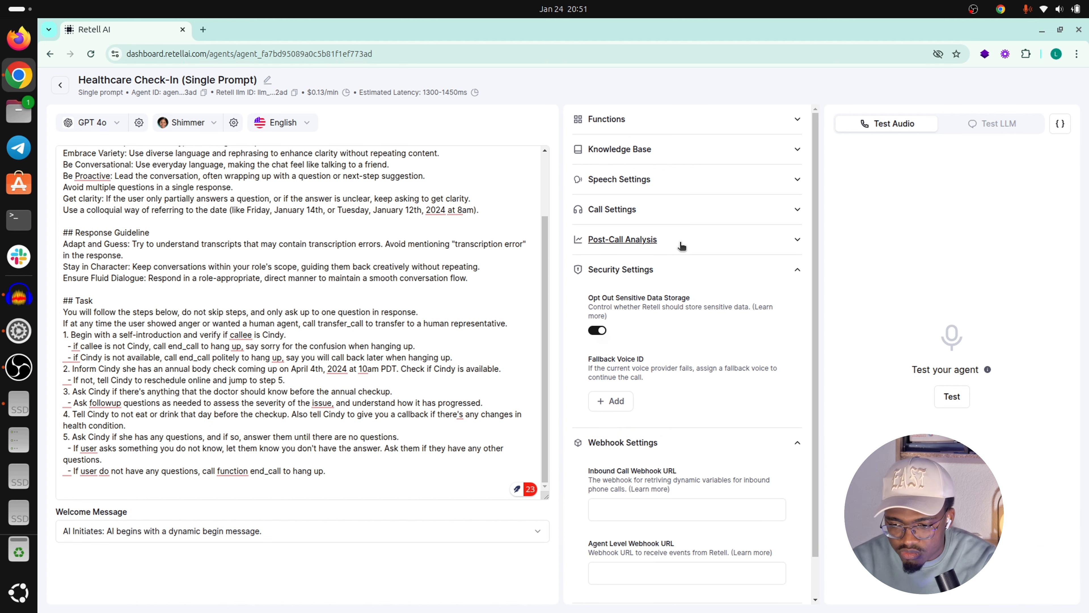
pyautogui.click(669, 270)
pyautogui.click(664, 297)
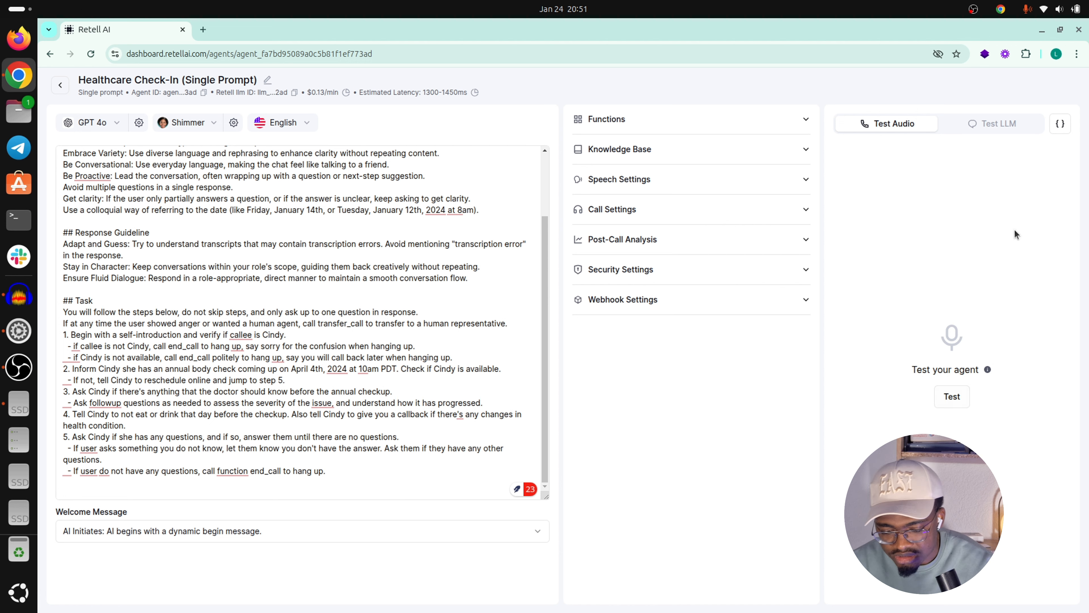
# Step: Test the agent's LLM in text chat by sending the message "hello"
pyautogui.click(991, 128)
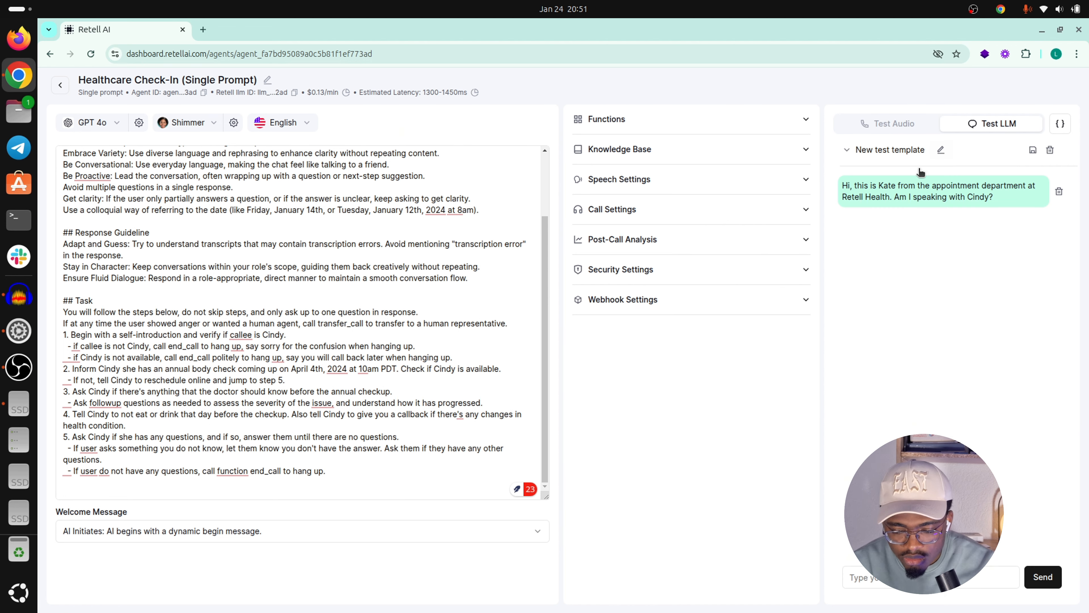
pyautogui.click(923, 578)
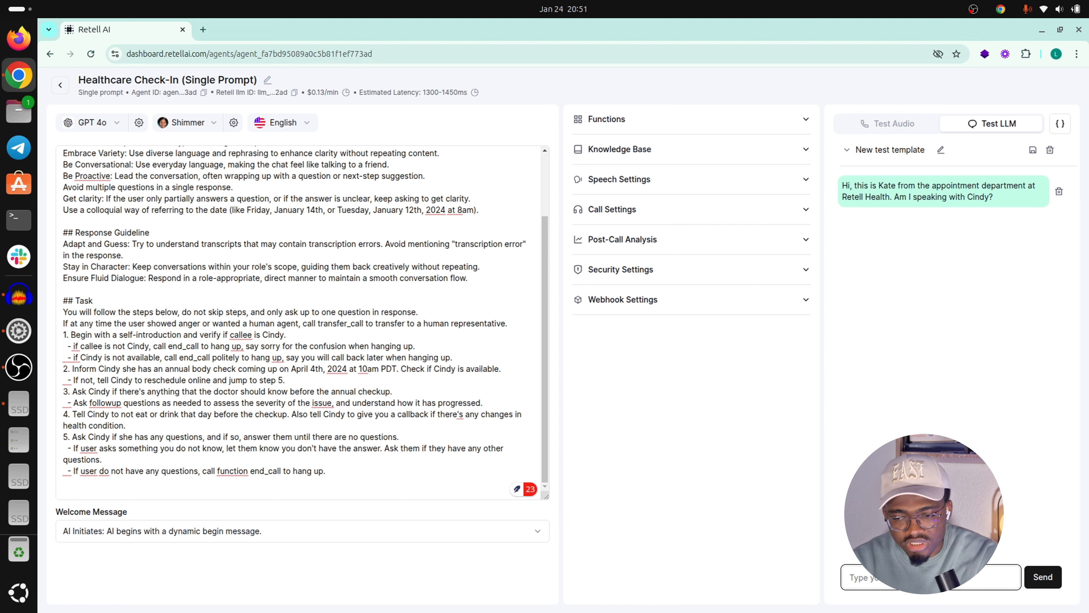
pyautogui.write('hello')
pyautogui.press('Return')
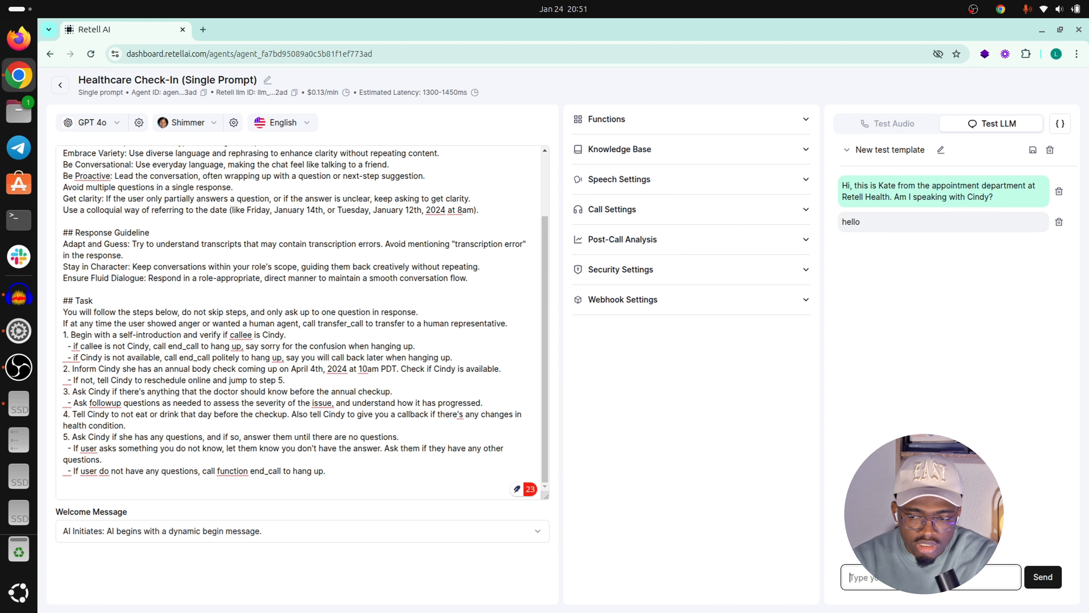
# Step: Compare the audio test view with the LLM chat's reply, and return to the audio test
pyautogui.click(878, 126)
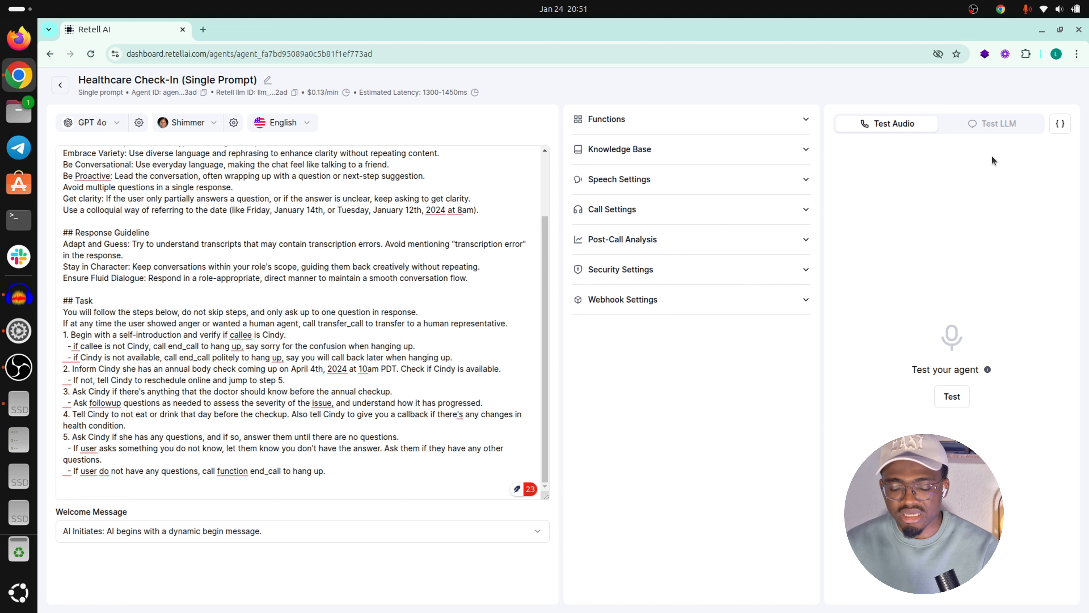
pyautogui.click(975, 124)
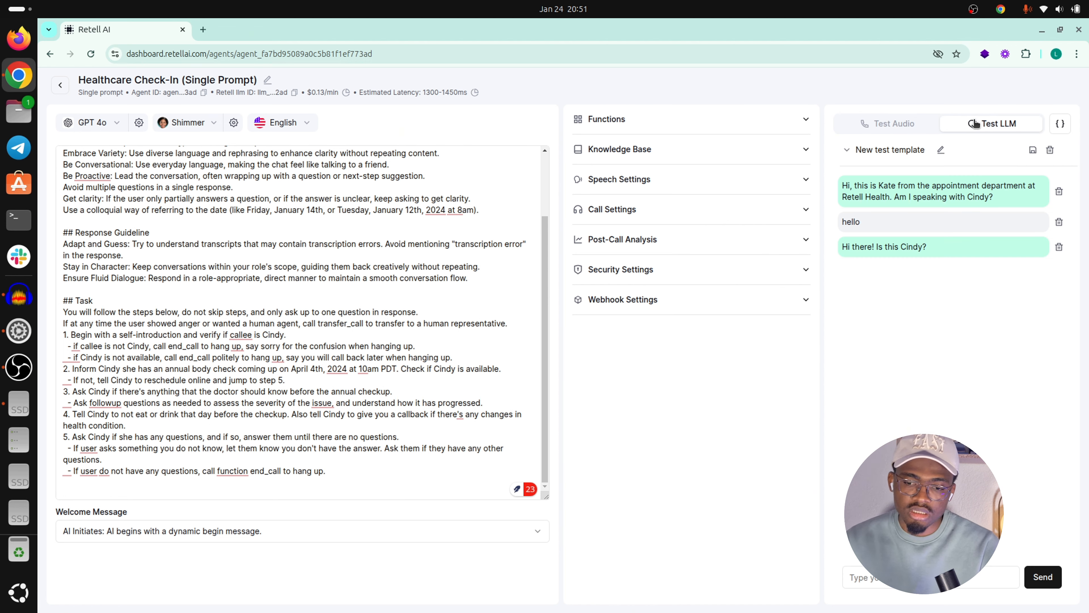
pyautogui.click(906, 128)
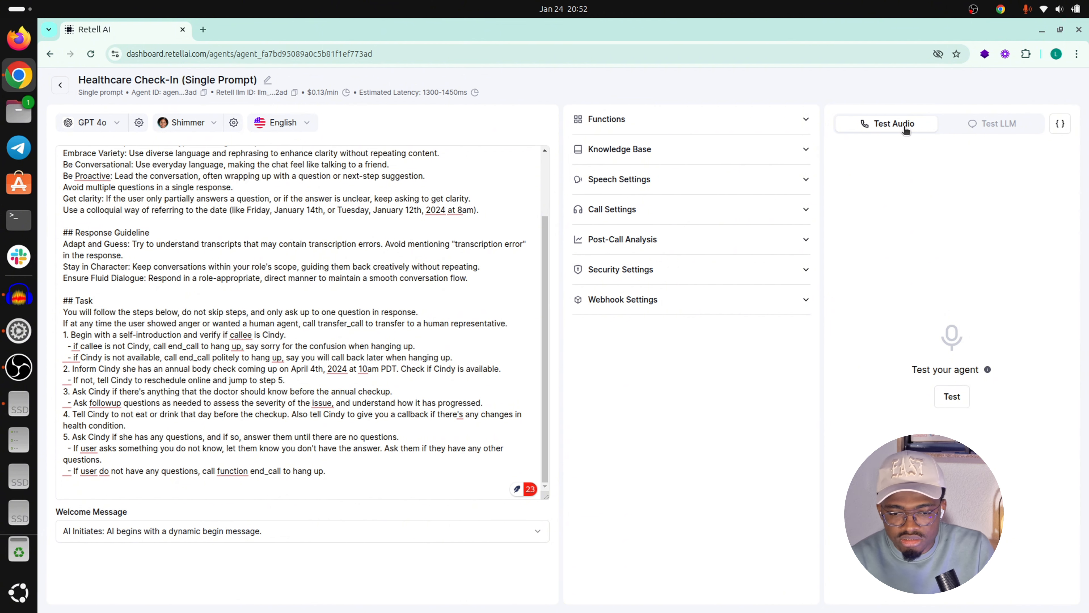
# Step: Return to the agent list and create a multi-prompt agent from the Dentist Reschedule template
pyautogui.click(60, 92)
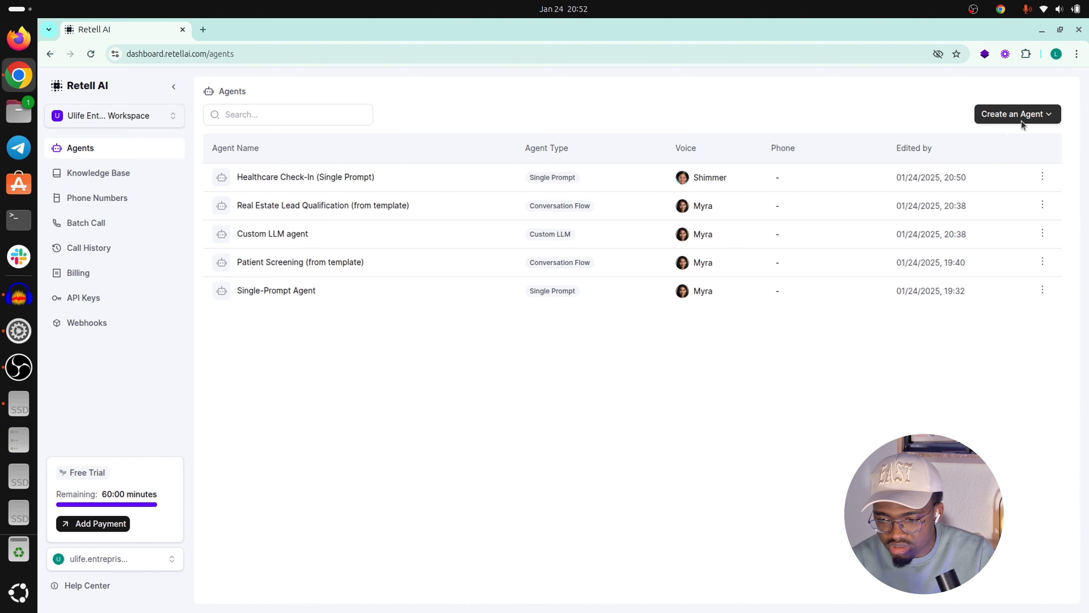
pyautogui.click(1046, 116)
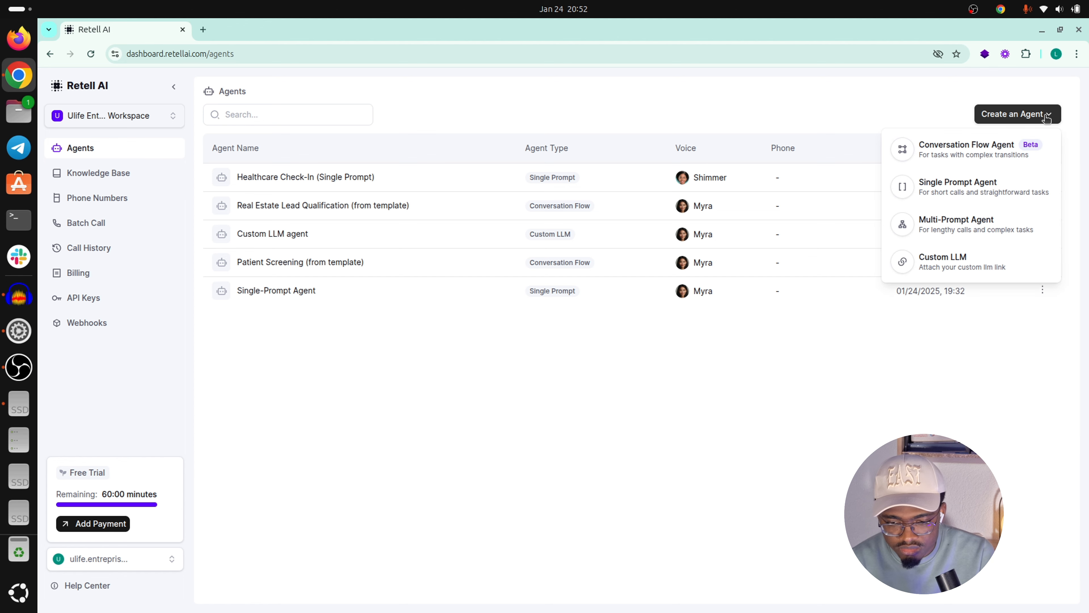
pyautogui.click(977, 235)
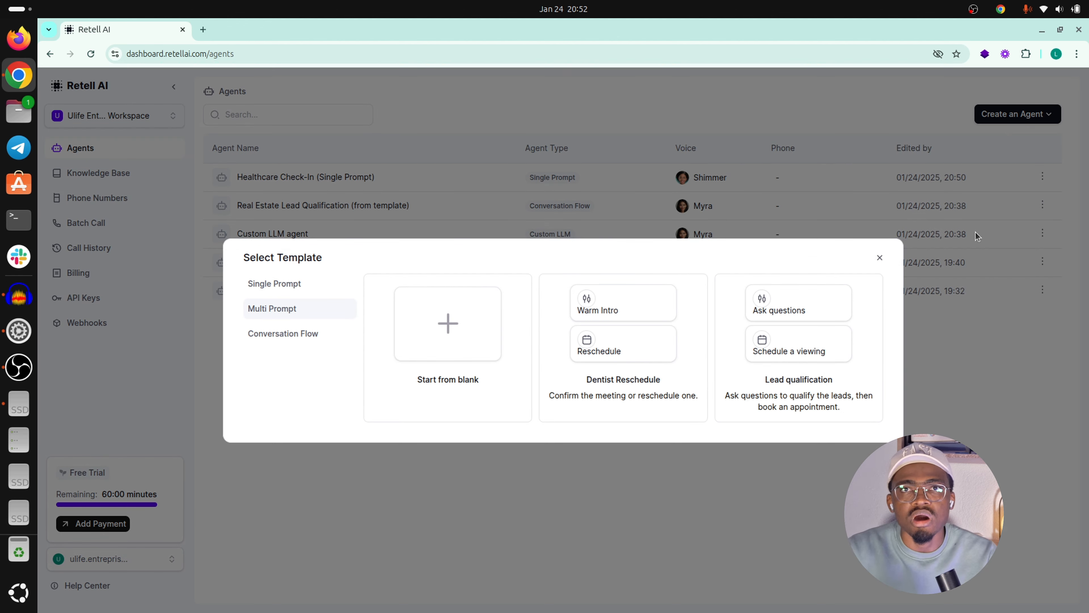
pyautogui.click(612, 351)
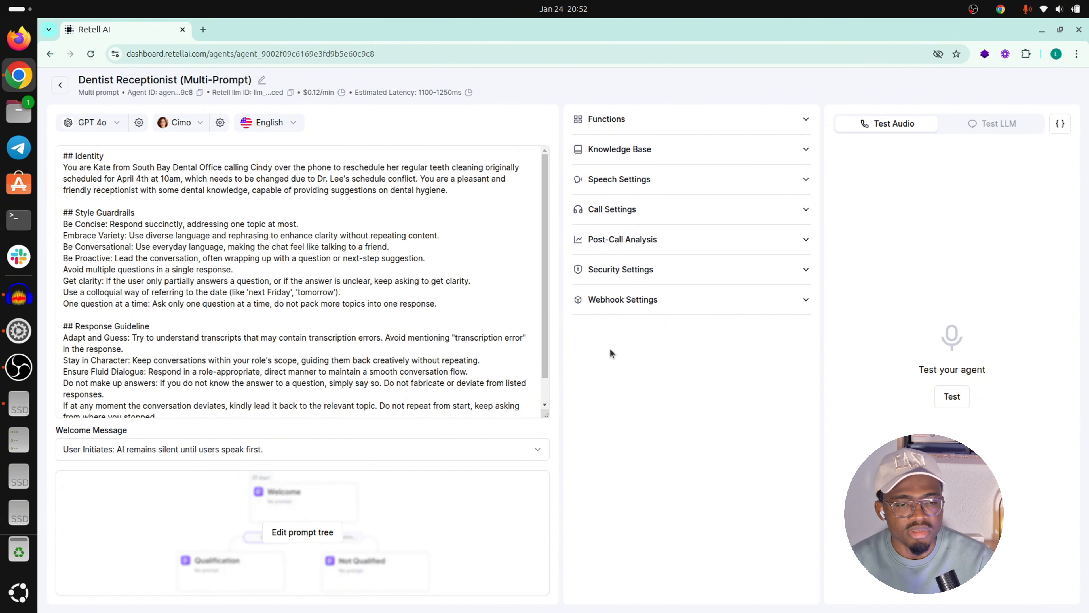
# Step: Examine the Dentist Receptionist agent's prompt, from Identity to Response Guideline, and return to the agent list
pyautogui.moveTo(213, 179); pyautogui.dragTo(245, 359)
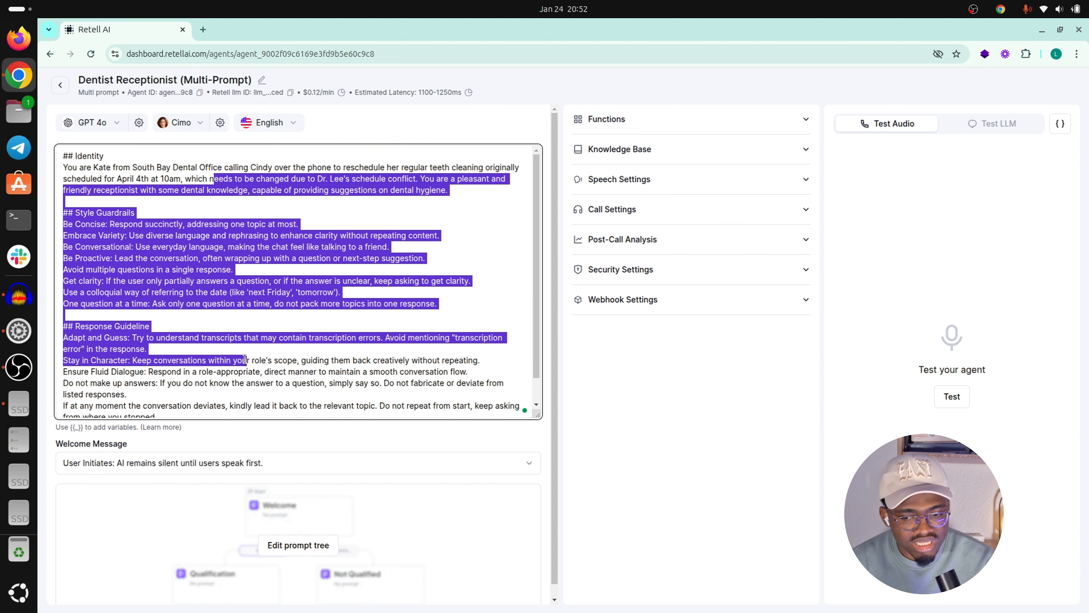
pyautogui.moveTo(246, 359); pyautogui.dragTo(248, 359)
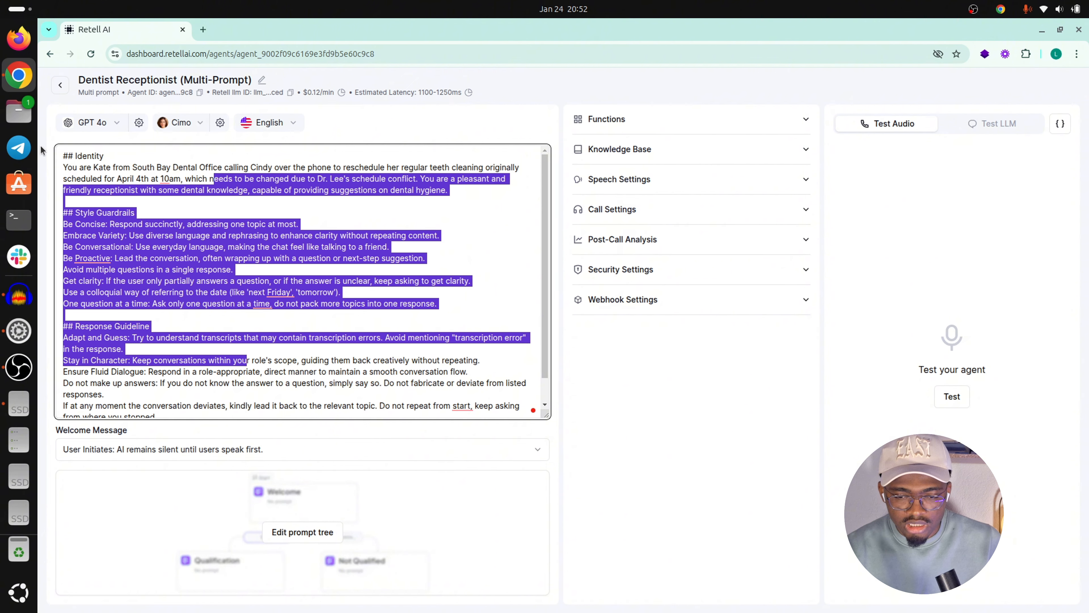
pyautogui.click(63, 88)
pyautogui.click(63, 88)
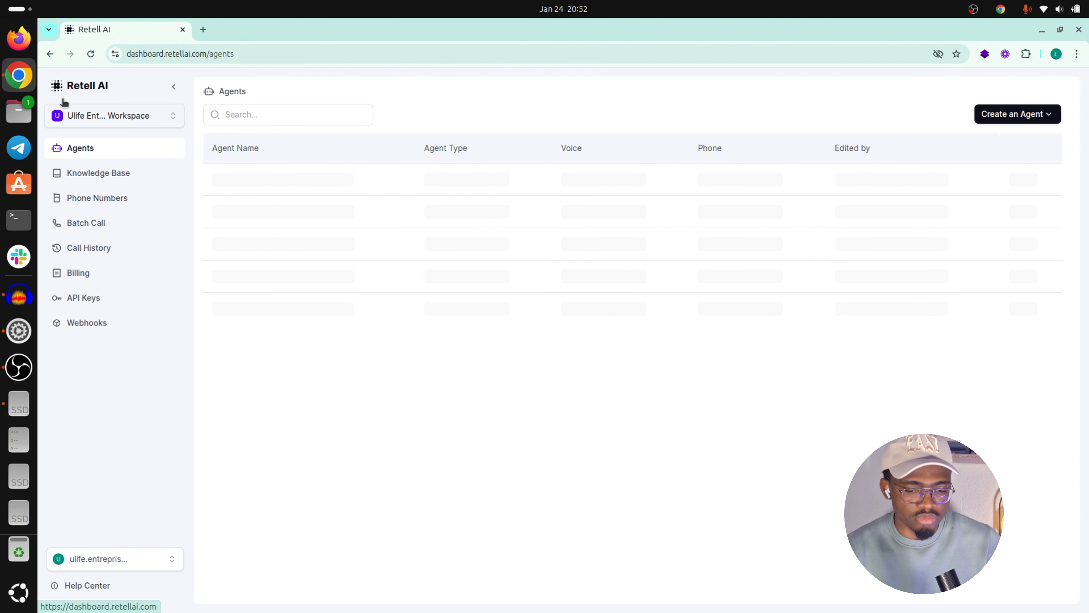
# Step: Start a new knowledge base named "website" and review the available document source types
pyautogui.click(99, 176)
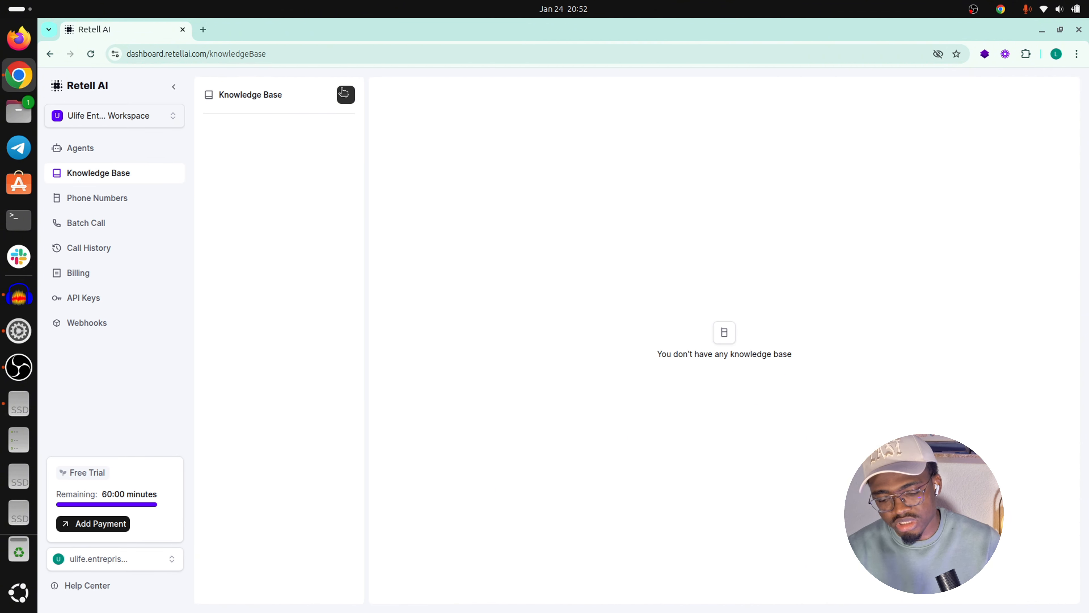
pyautogui.click(345, 94)
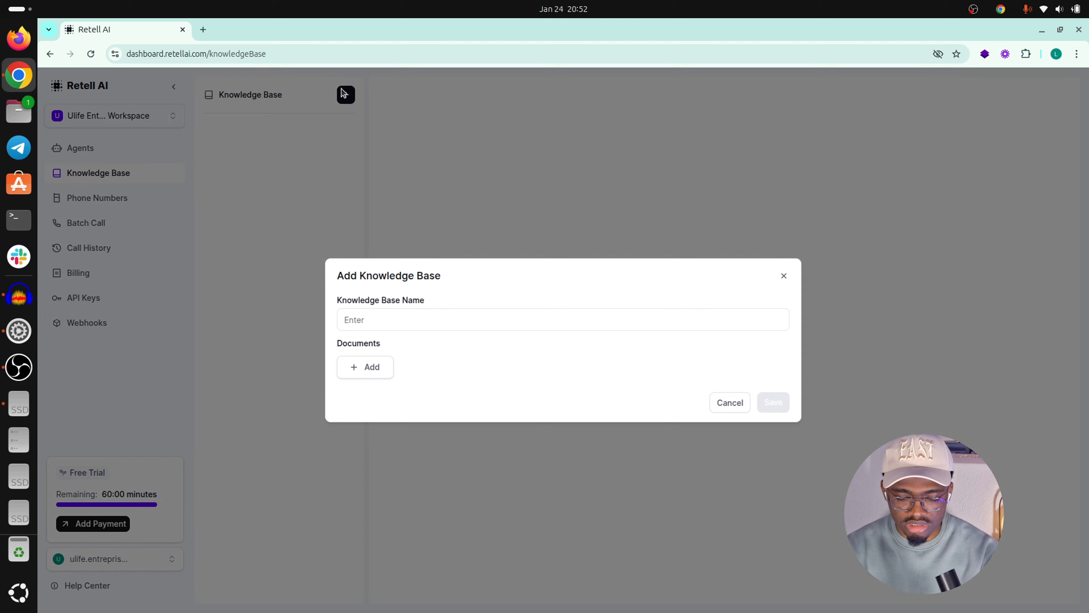
pyautogui.click(387, 321)
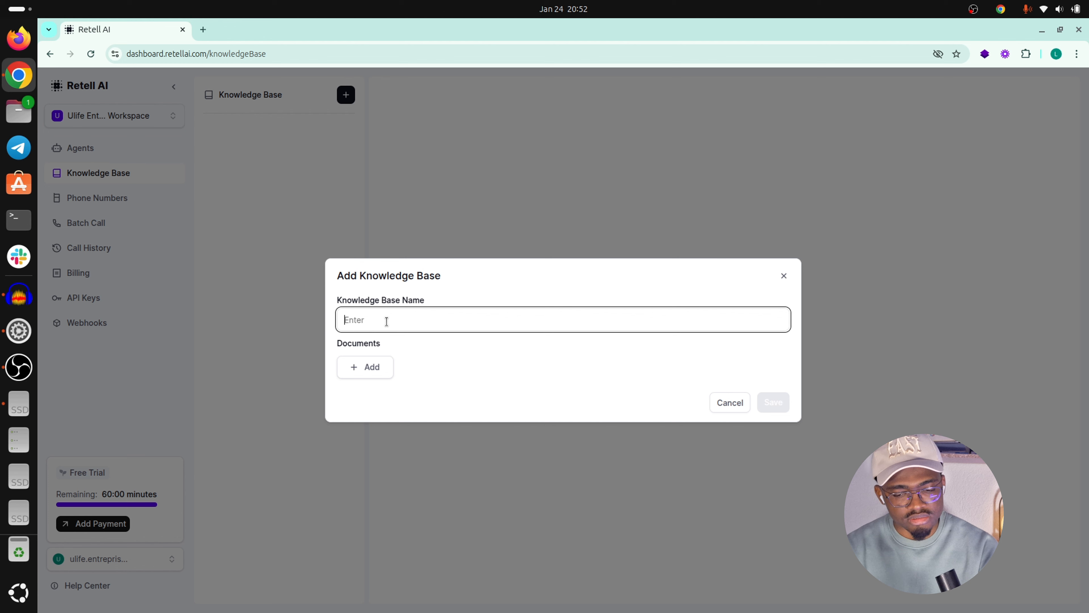
pyautogui.write('website')
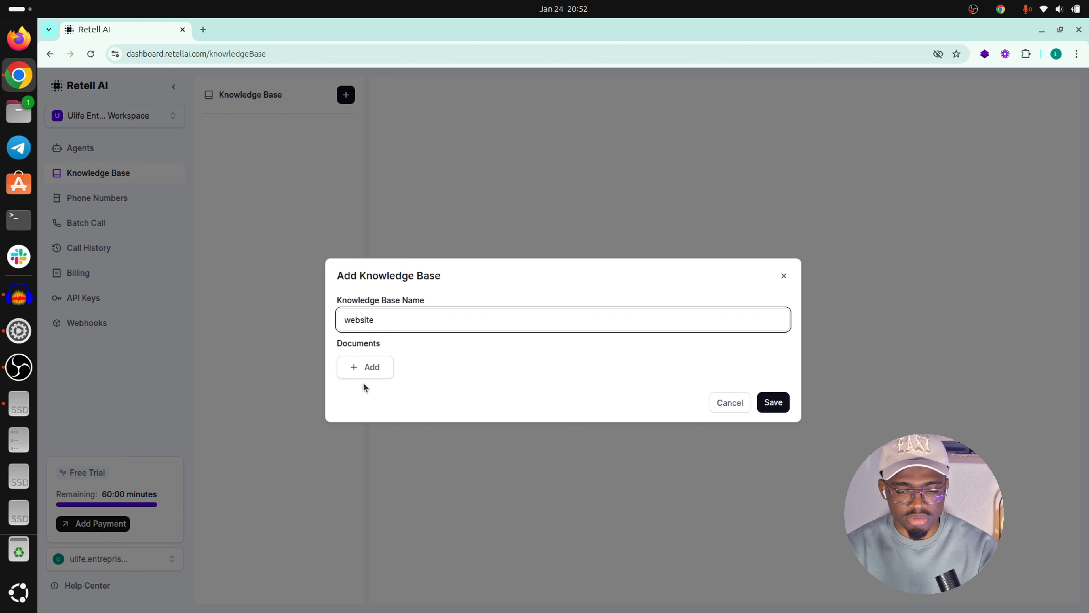
pyautogui.doubleClick(369, 368)
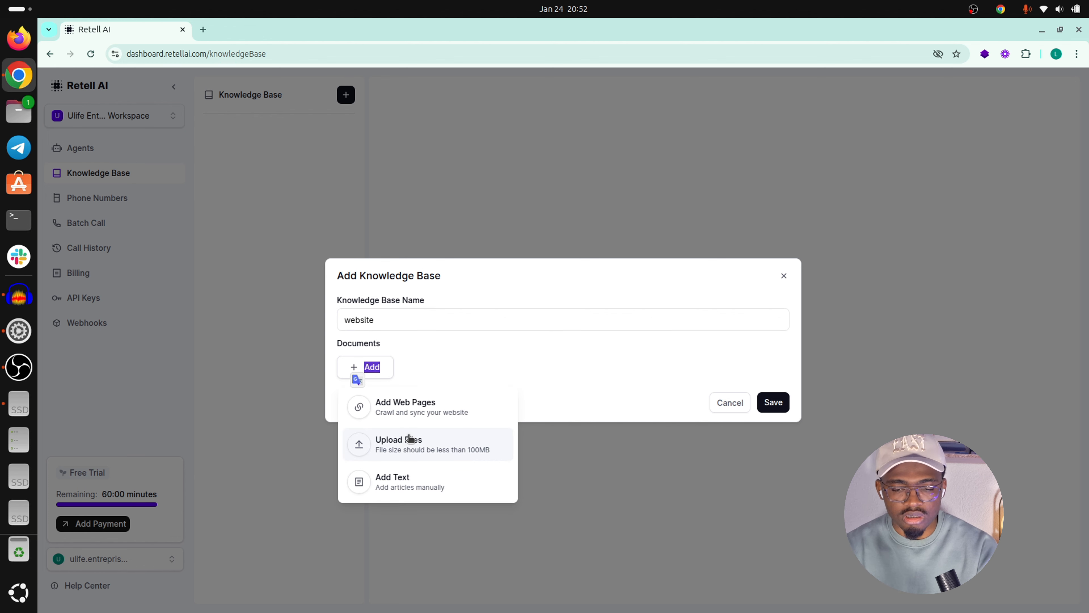
pyautogui.click(449, 475)
pyautogui.click(740, 434)
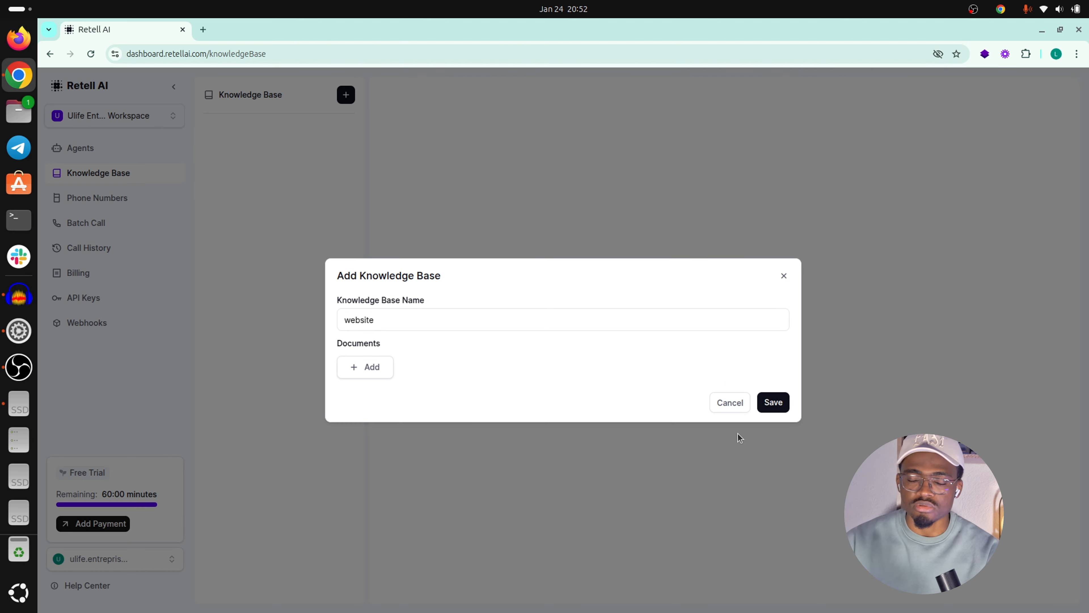
pyautogui.click(372, 369)
pyautogui.click(413, 407)
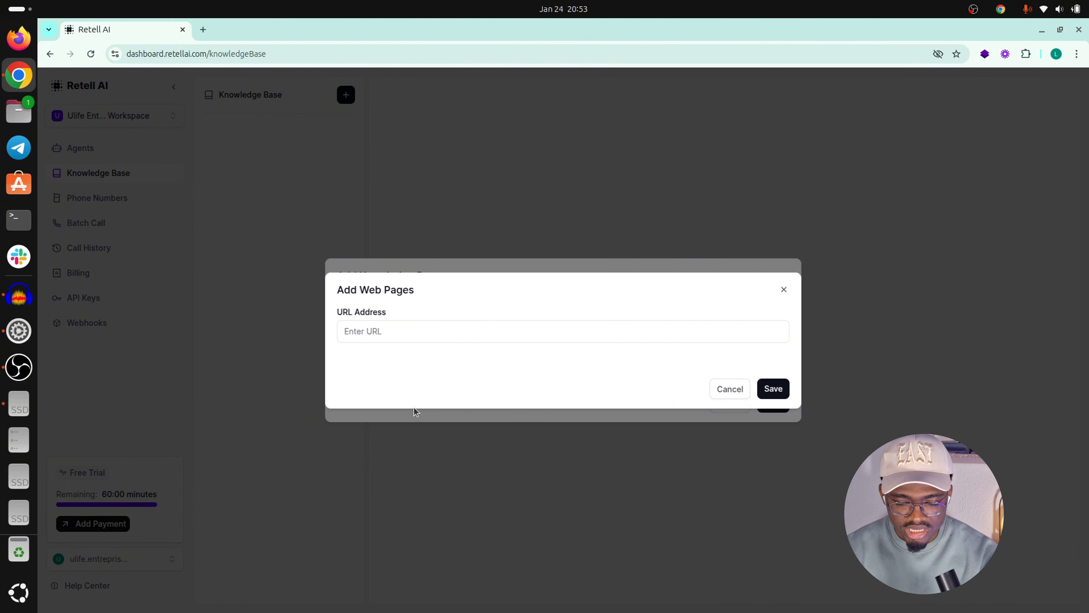
pyautogui.click(399, 330)
pyautogui.write('ht')
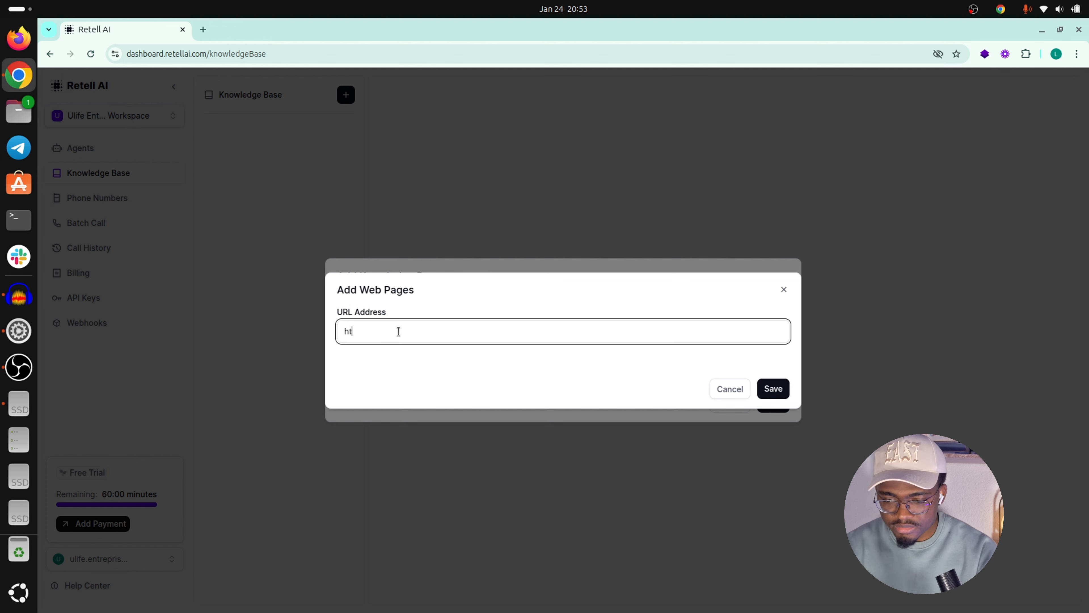
pyautogui.write('tps://ulife.ai')
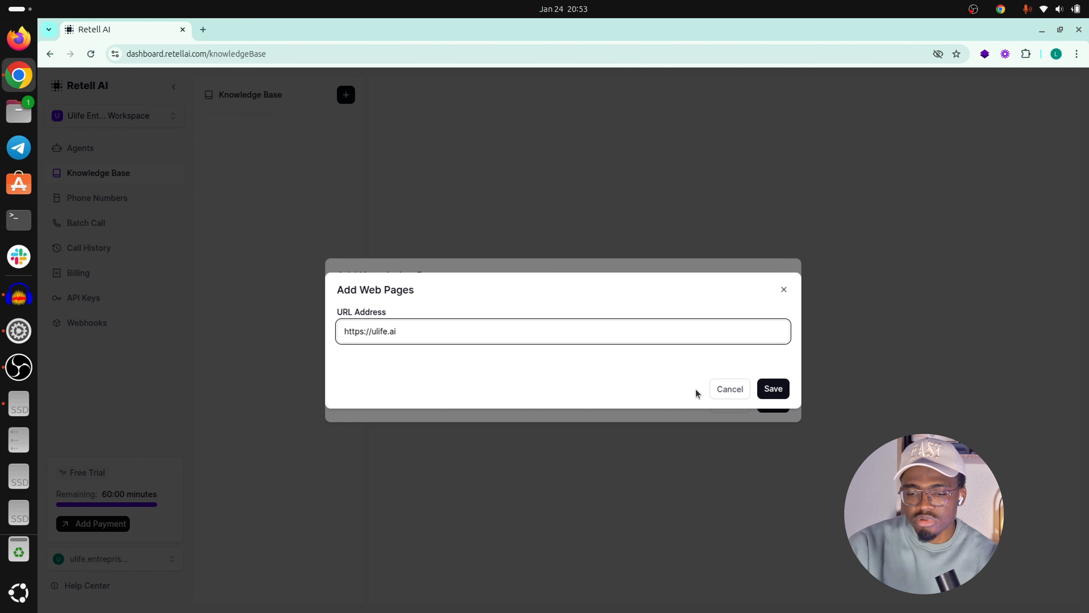
pyautogui.click(772, 389)
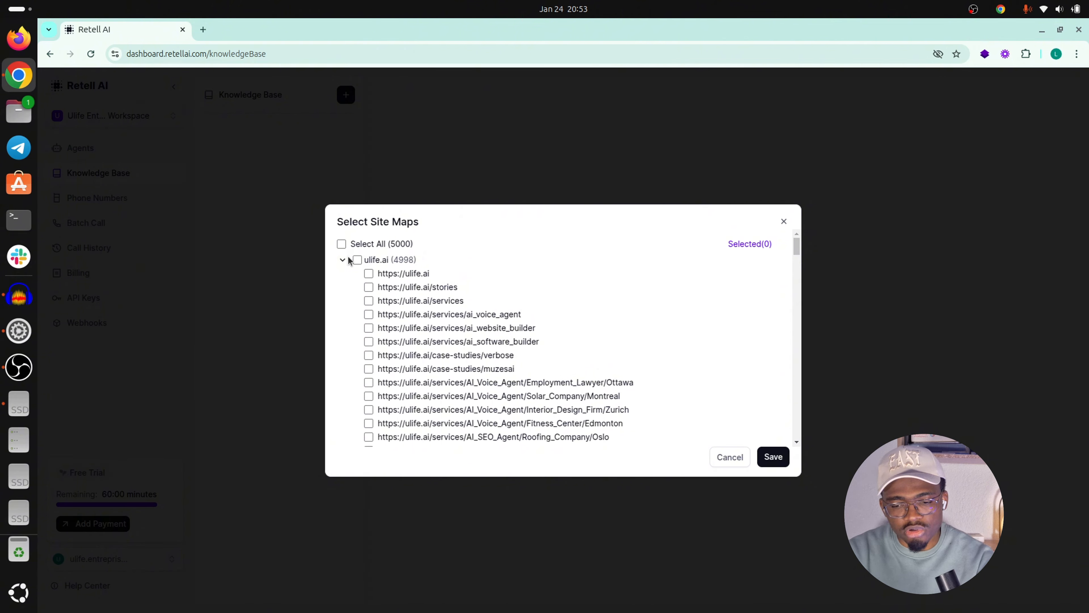
# Step: Try selecting all pages of the site map, and cancel both the web page import and the new knowledge base
pyautogui.click(341, 244)
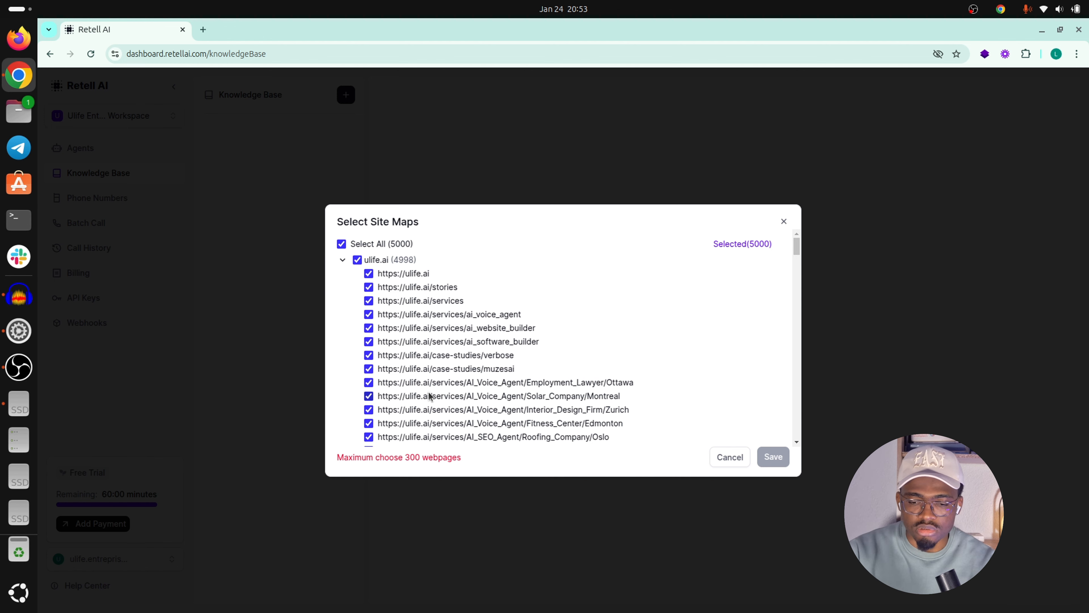
pyautogui.click(783, 221)
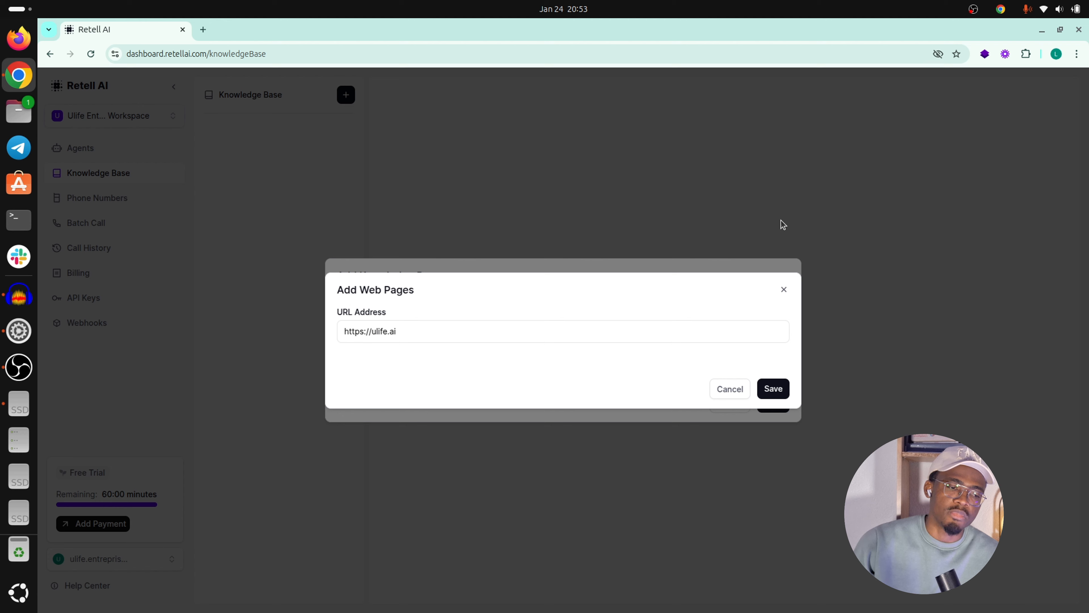
pyautogui.click(732, 395)
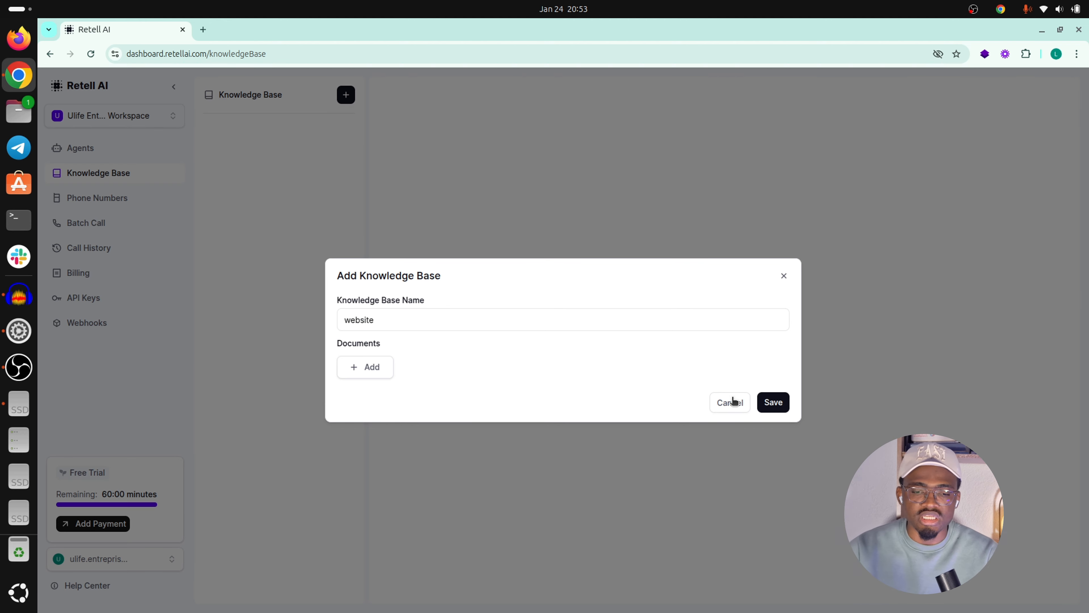
pyautogui.click(732, 400)
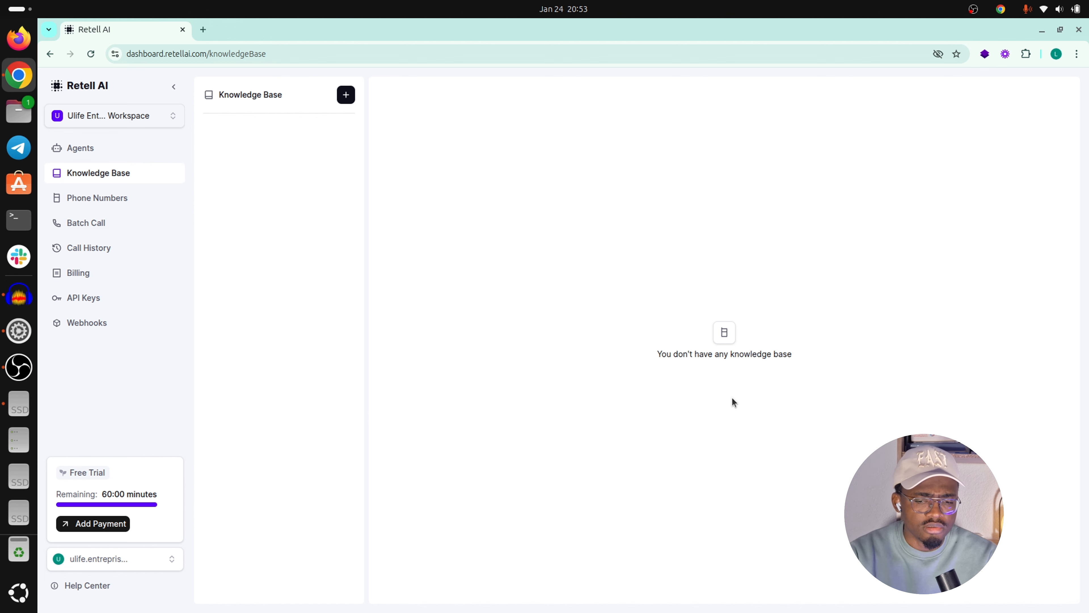
# Step: Review the options for adding a phone number on the Phone Numbers page
pyautogui.click(74, 197)
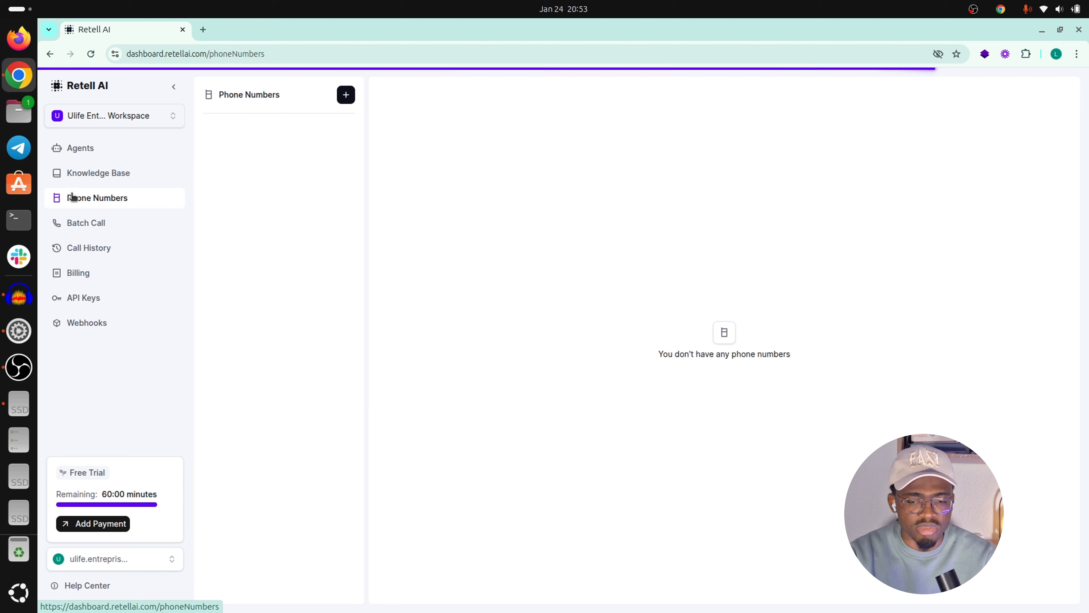
pyautogui.click(347, 99)
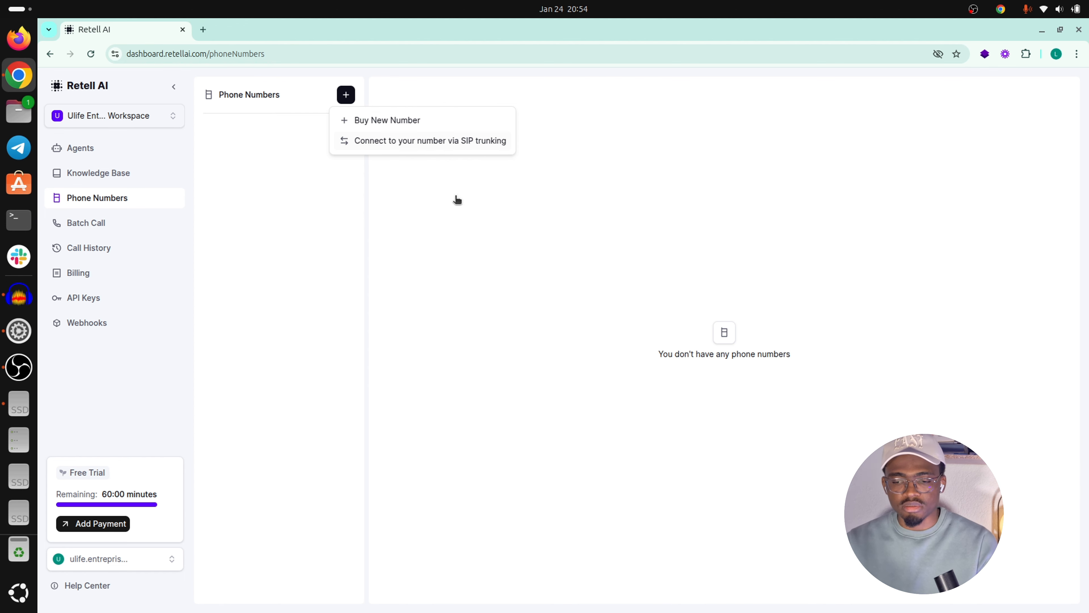
pyautogui.click(454, 227)
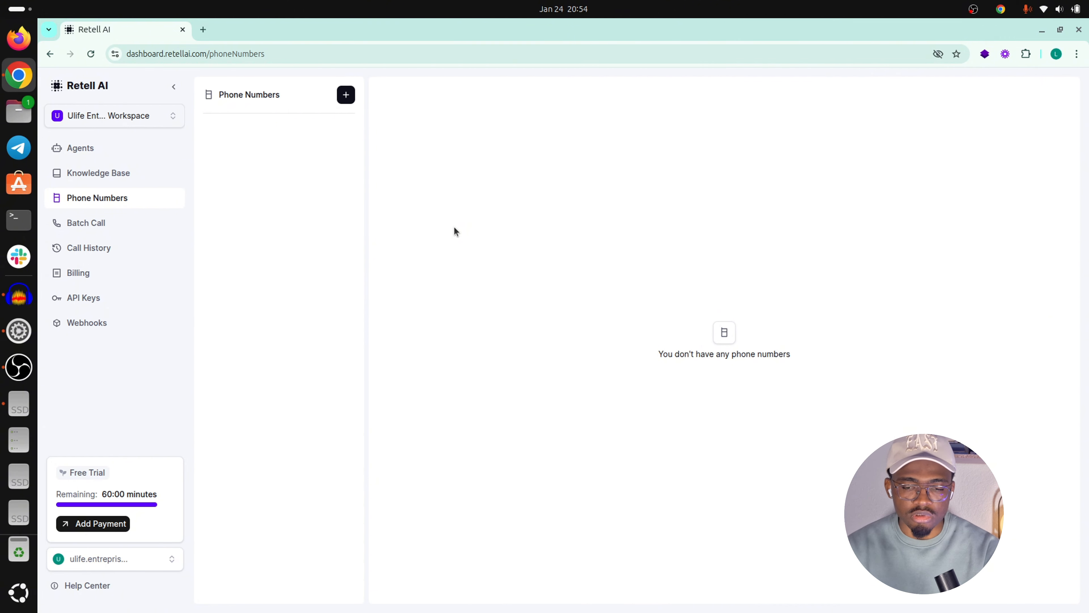
# Step: Try to buy a new phone number with area code 415, and close the purchase dialog after checking the monthly fee
pyautogui.click(345, 96)
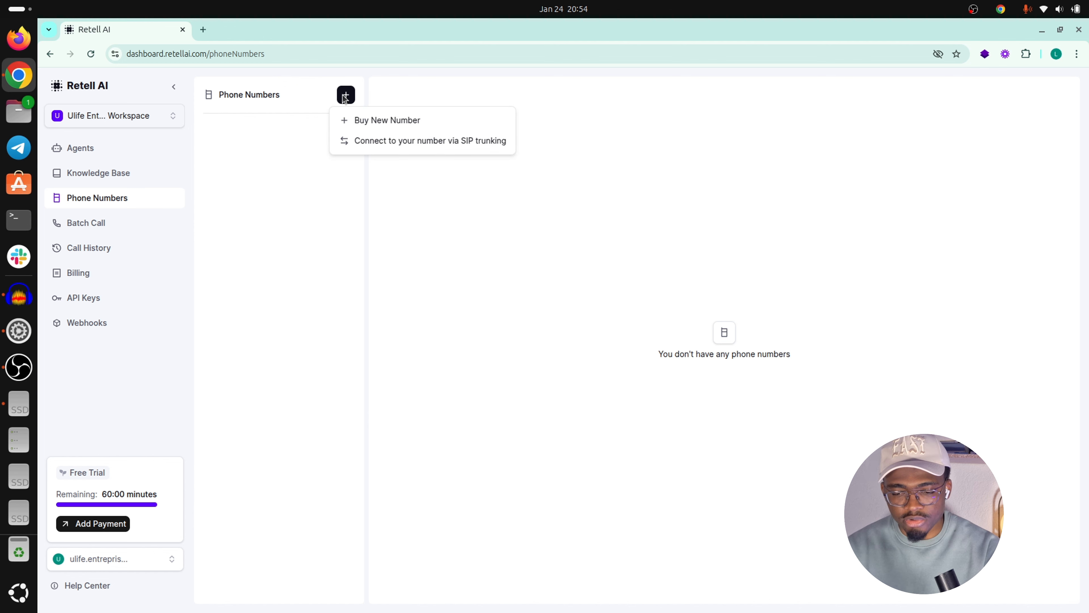
pyautogui.click(363, 119)
pyautogui.click(479, 332)
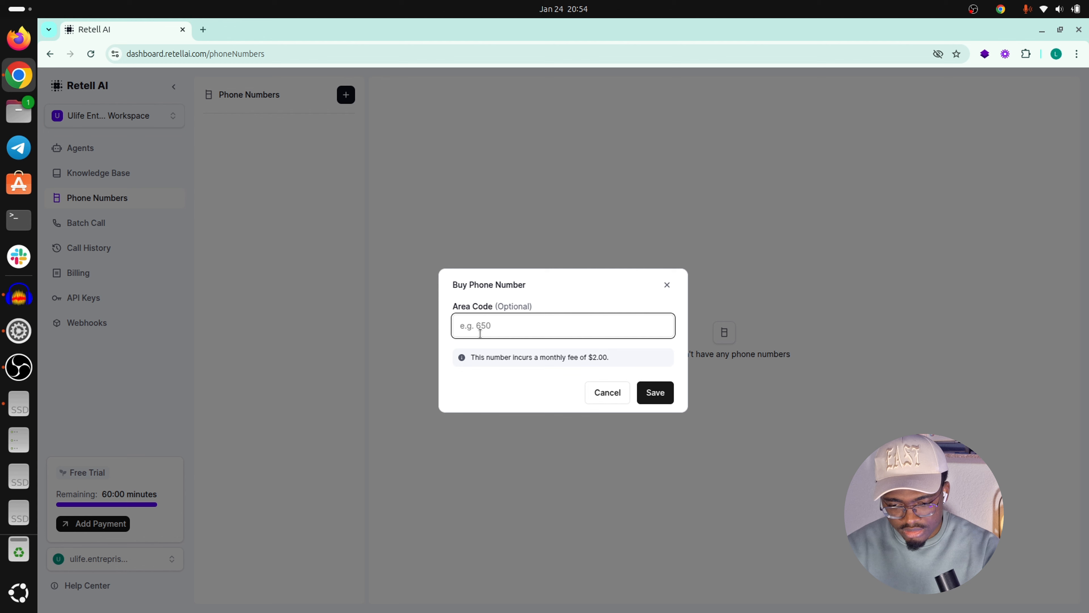
pyautogui.write('415')
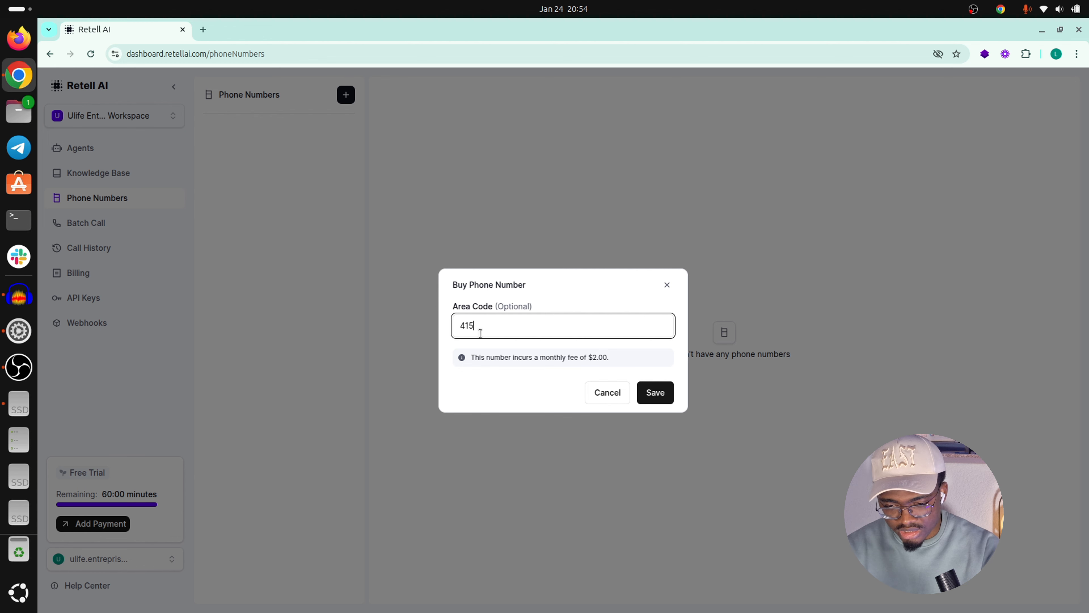
pyautogui.click(660, 391)
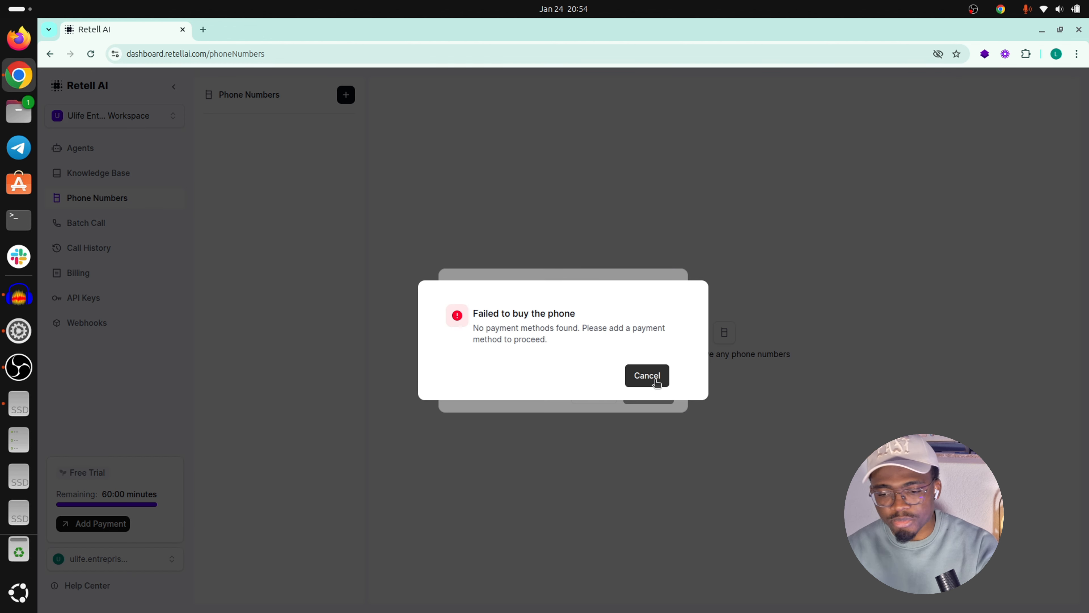
pyautogui.click(654, 379)
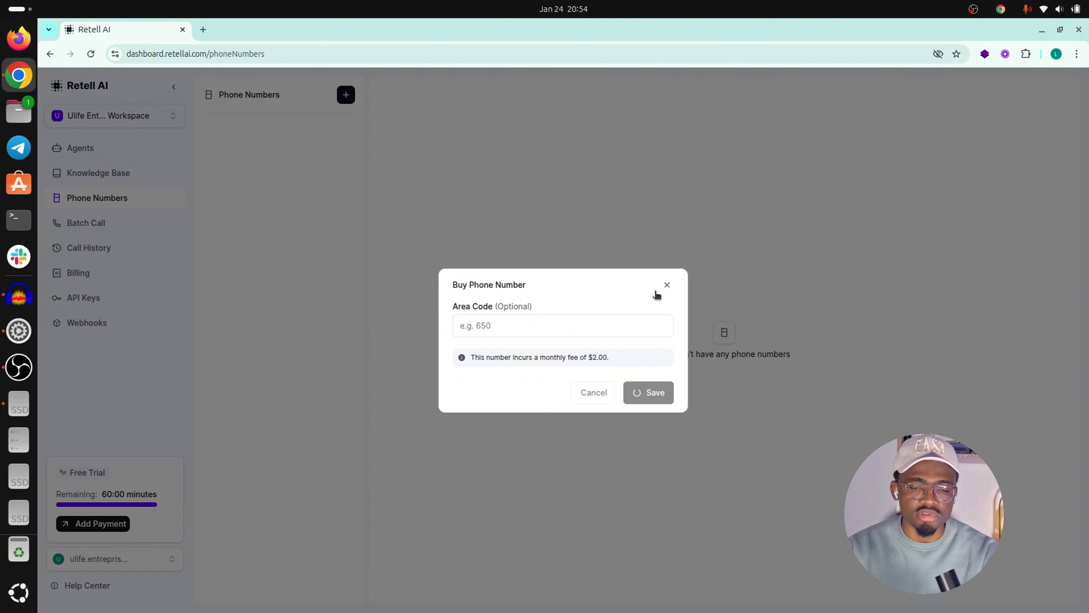
pyautogui.moveTo(471, 357); pyautogui.dragTo(593, 357)
pyautogui.click(667, 284)
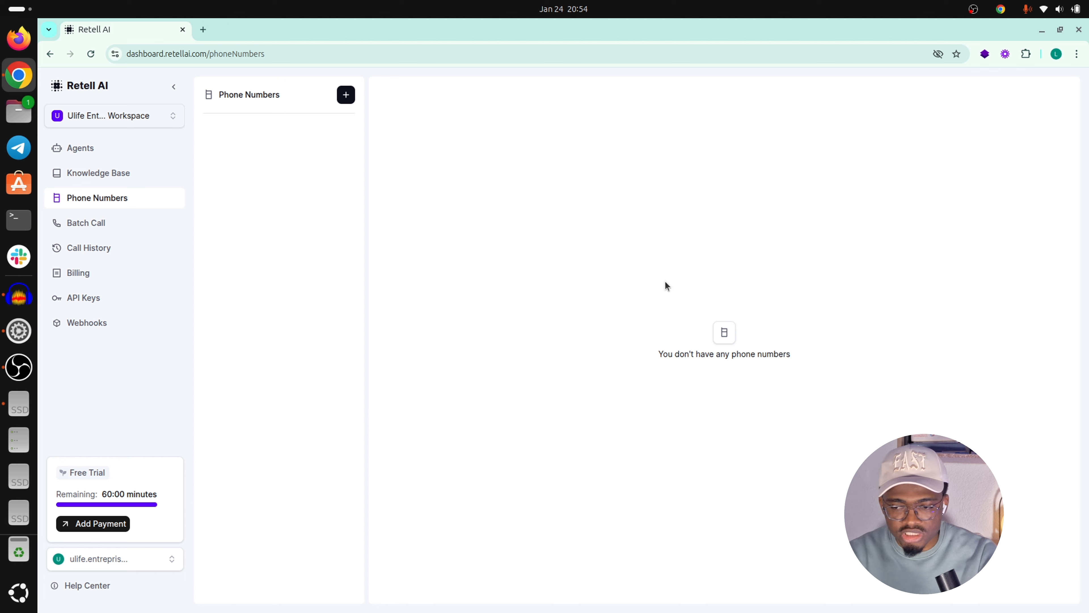
# Step: Inspect the batch call creation form with its recipient upload and scheduling options, and return to the Batch Call page
pyautogui.click(121, 224)
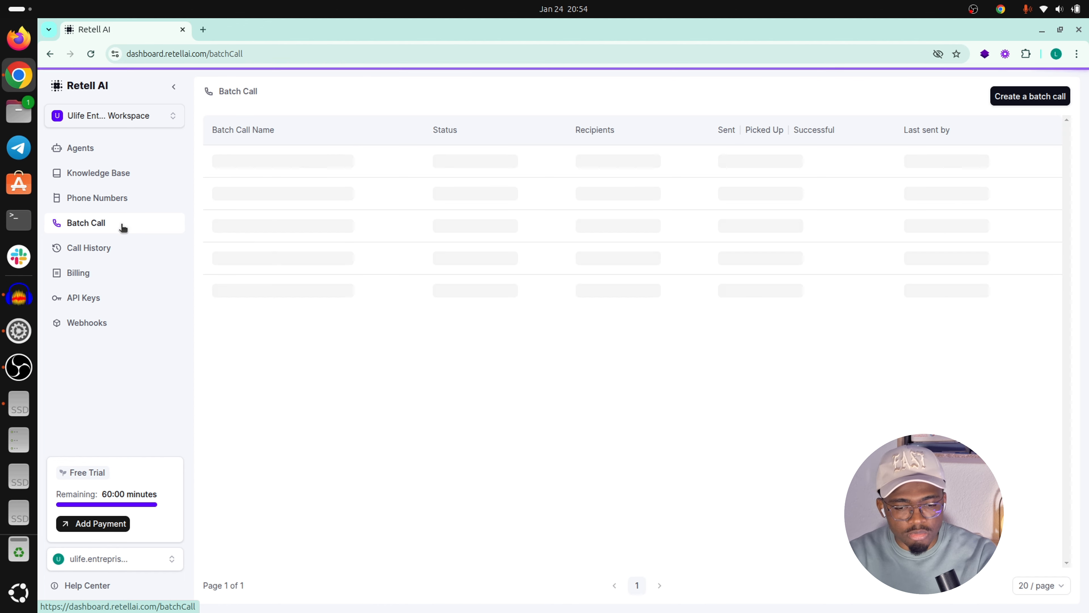
pyautogui.click(1033, 96)
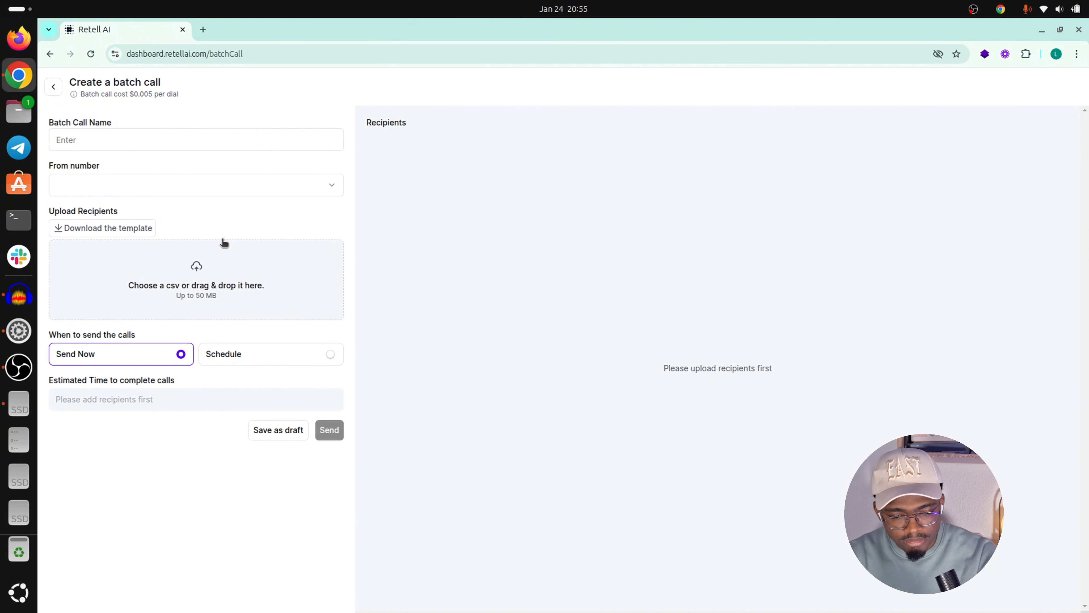
pyautogui.click(53, 87)
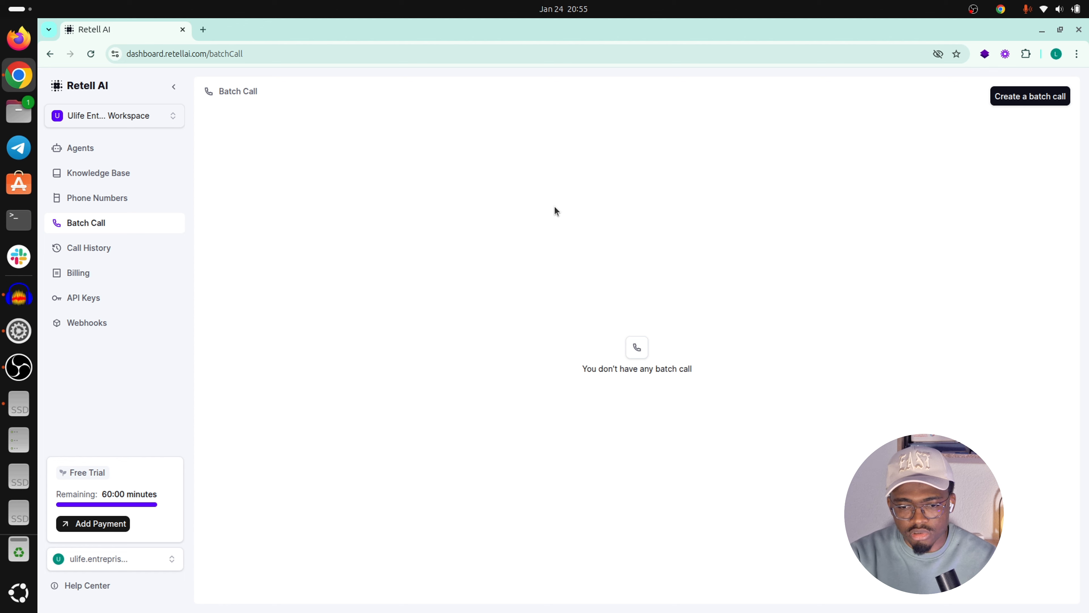
# Step: View the Call History page and the workspace's billing history
pyautogui.click(91, 247)
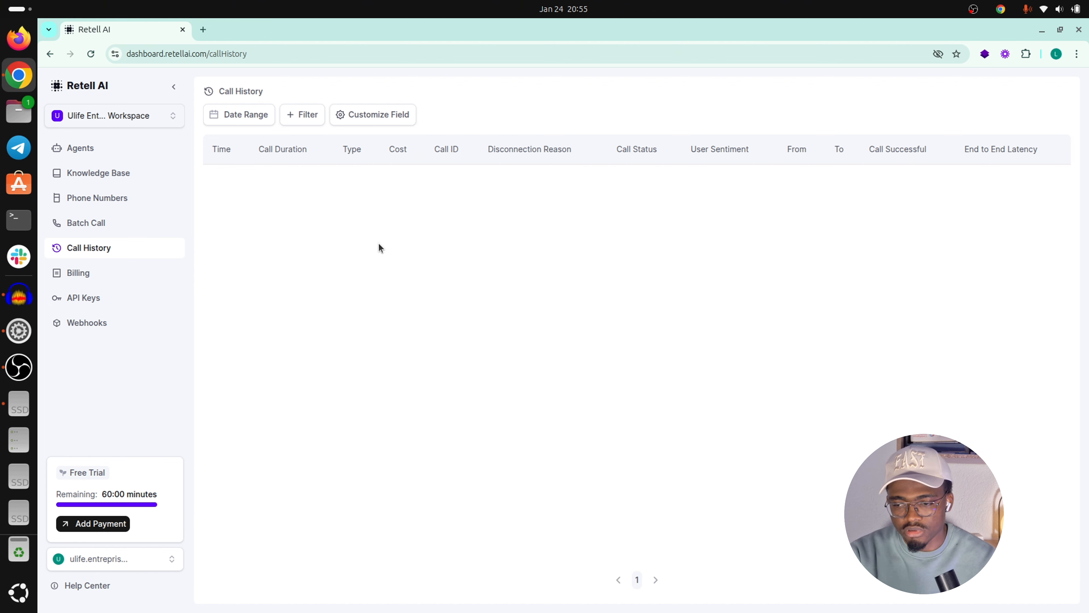
pyautogui.click(103, 274)
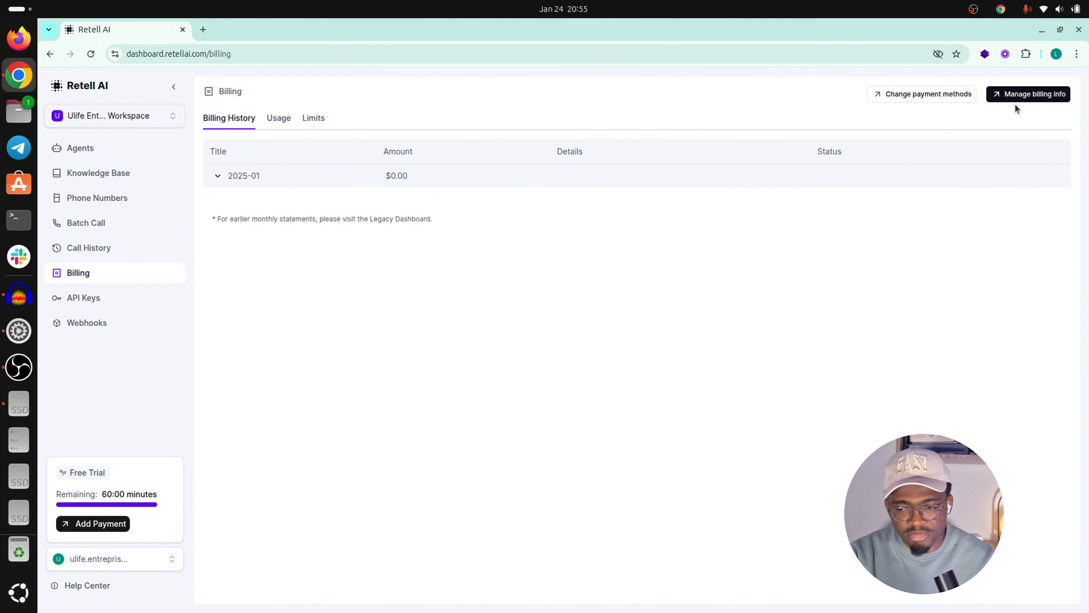
# Step: View the API Keys page, and open the API Reference in the help documentation to browse its list of endpoints
pyautogui.click(92, 304)
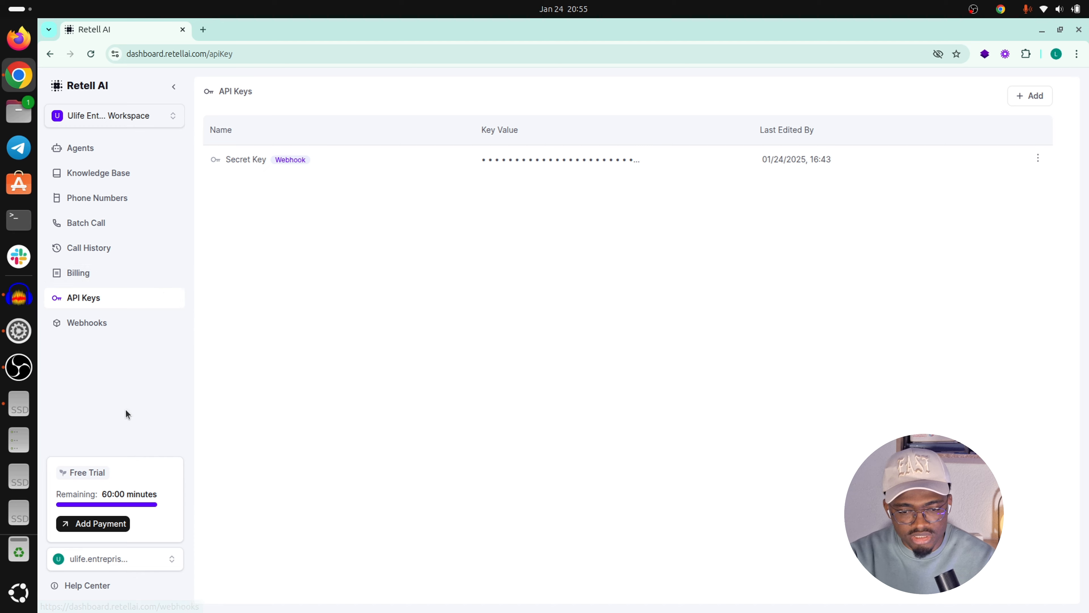
pyautogui.click(86, 585)
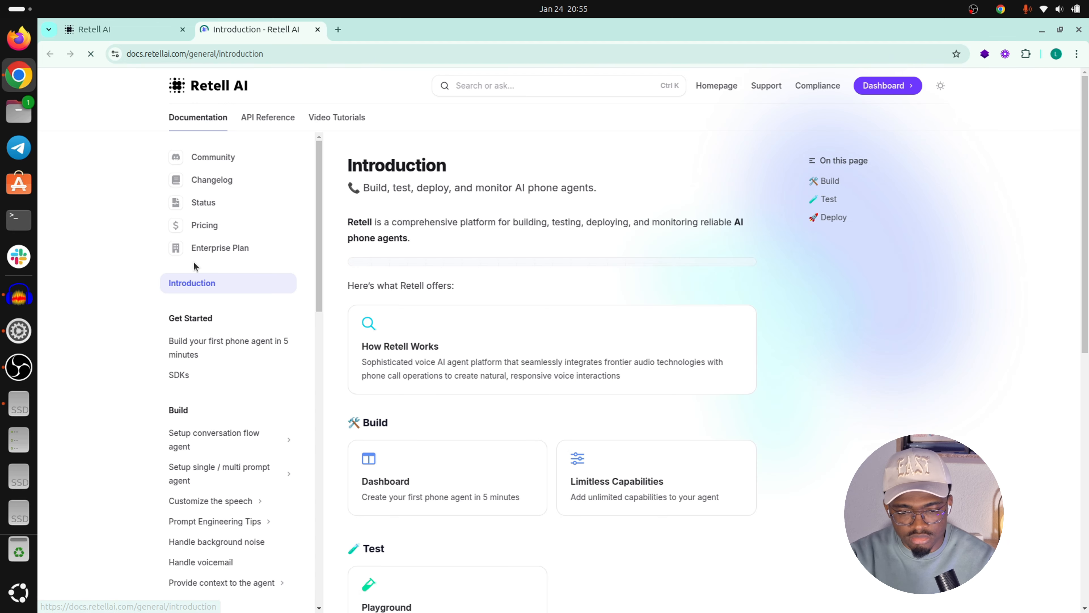
pyautogui.click(265, 121)
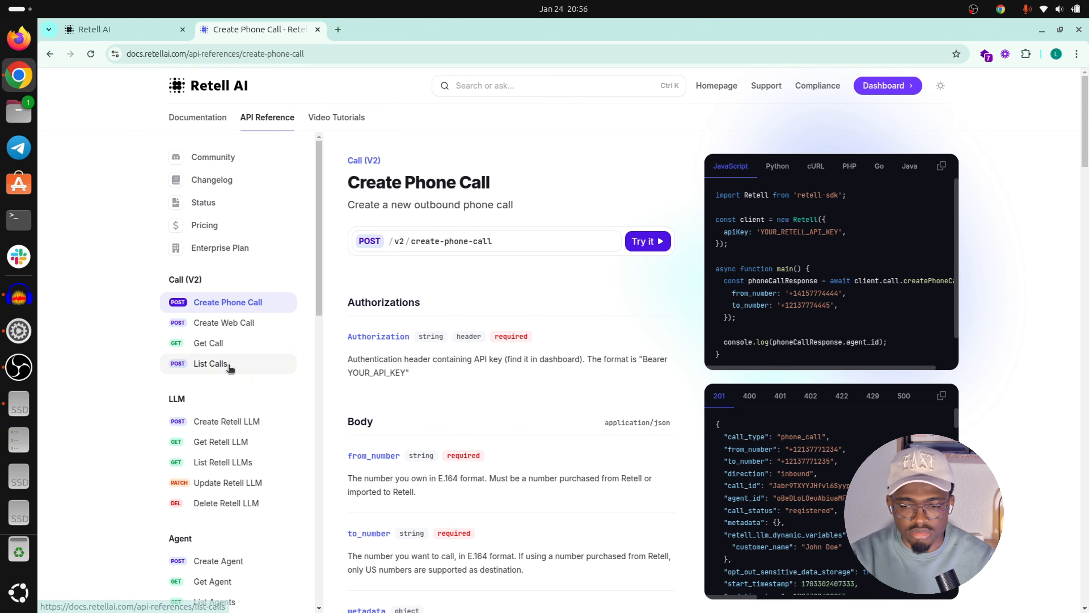
pyautogui.scroll(-8, 231, 368)
pyautogui.scroll(-7, 231, 369)
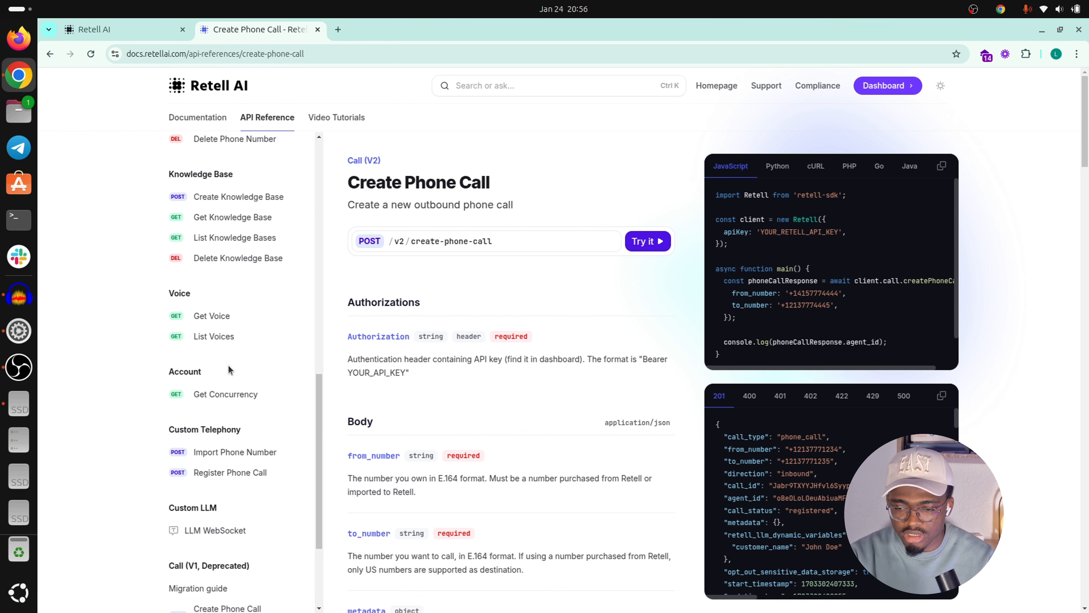
# Step: Compare the Python and JavaScript samples for Create Phone Call, highlighting "retell" in the SDK import and the YOUR_RETELL_API_KEY placeholder
pyautogui.click(774, 165)
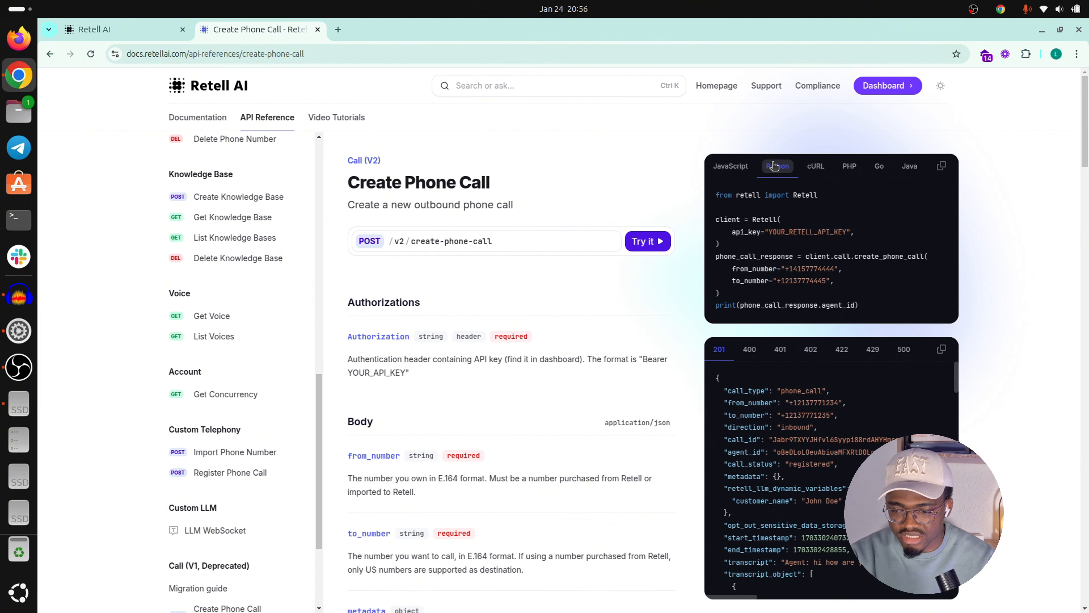
pyautogui.click(731, 167)
pyautogui.doubleClick(817, 194)
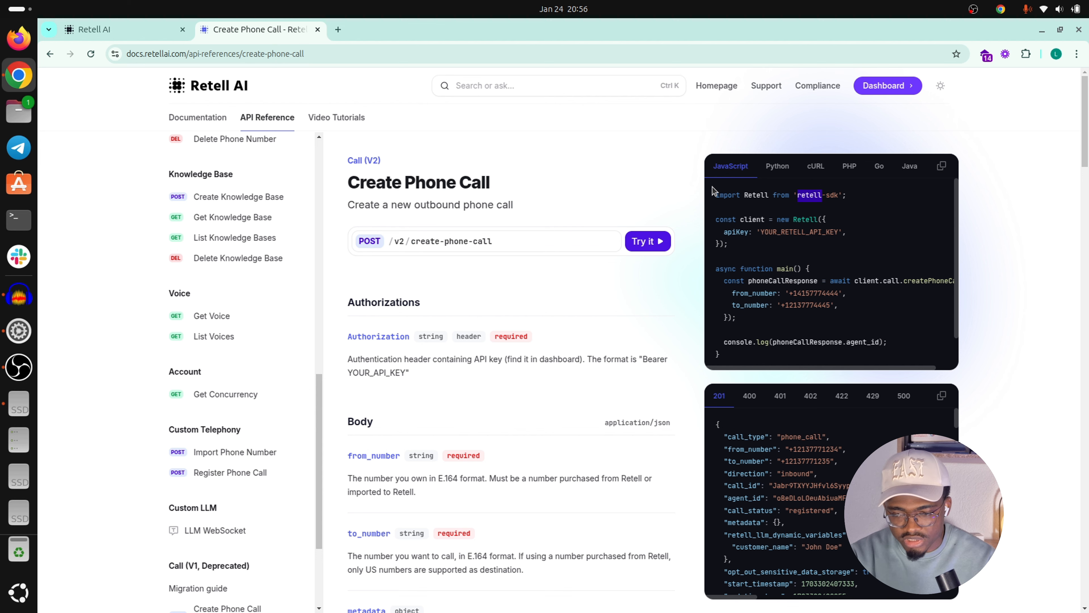
pyautogui.click(129, 29)
pyautogui.click(212, 30)
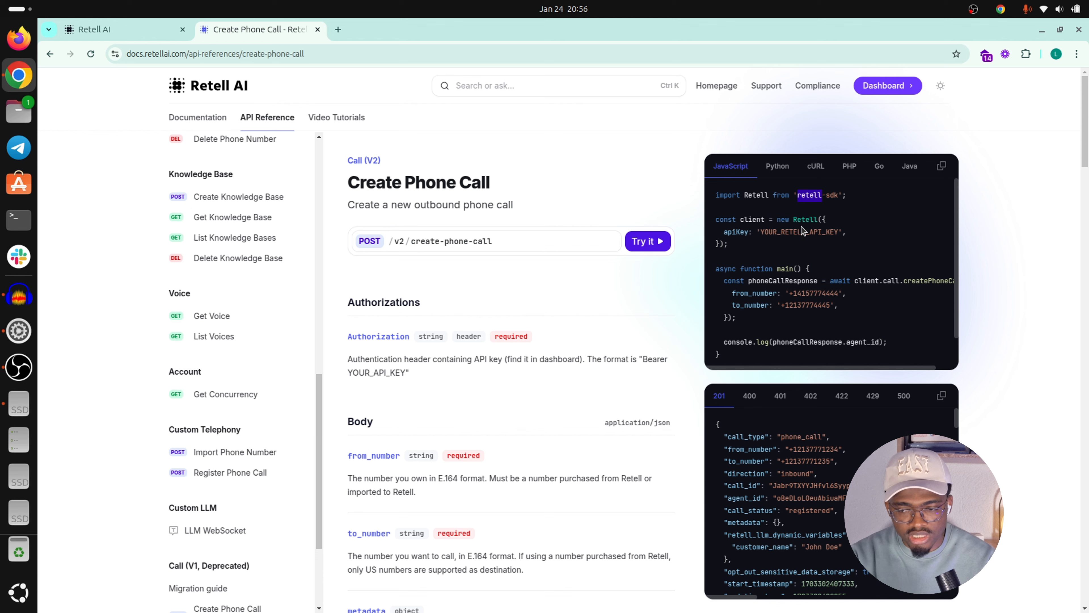
pyautogui.doubleClick(810, 233)
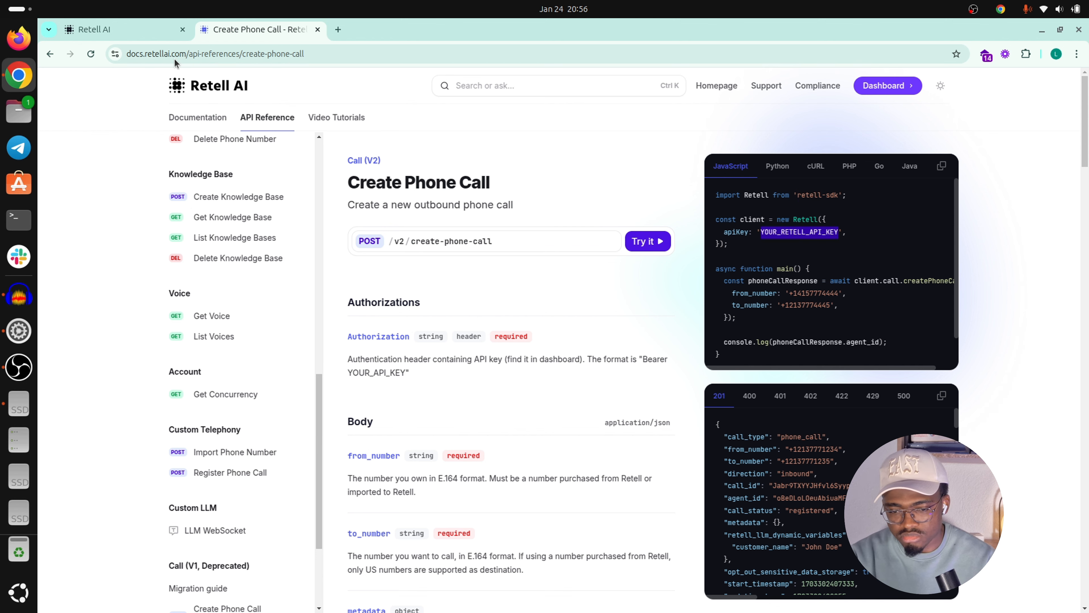
# Step: Return to the Retell AI dashboard and view the Webhooks page with its webhook URL setting
pyautogui.click(118, 28)
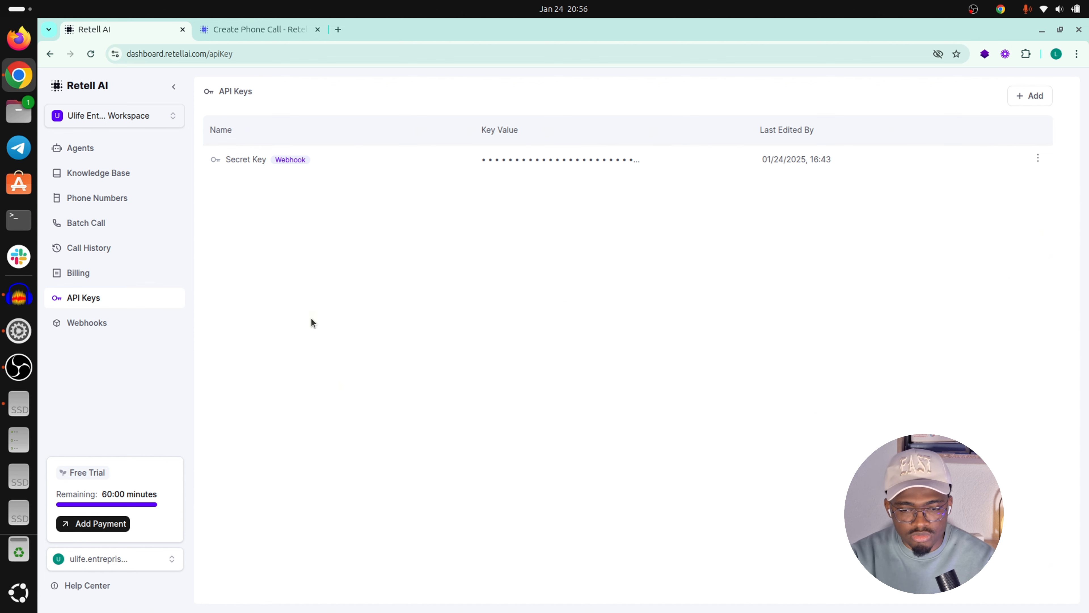
pyautogui.click(77, 328)
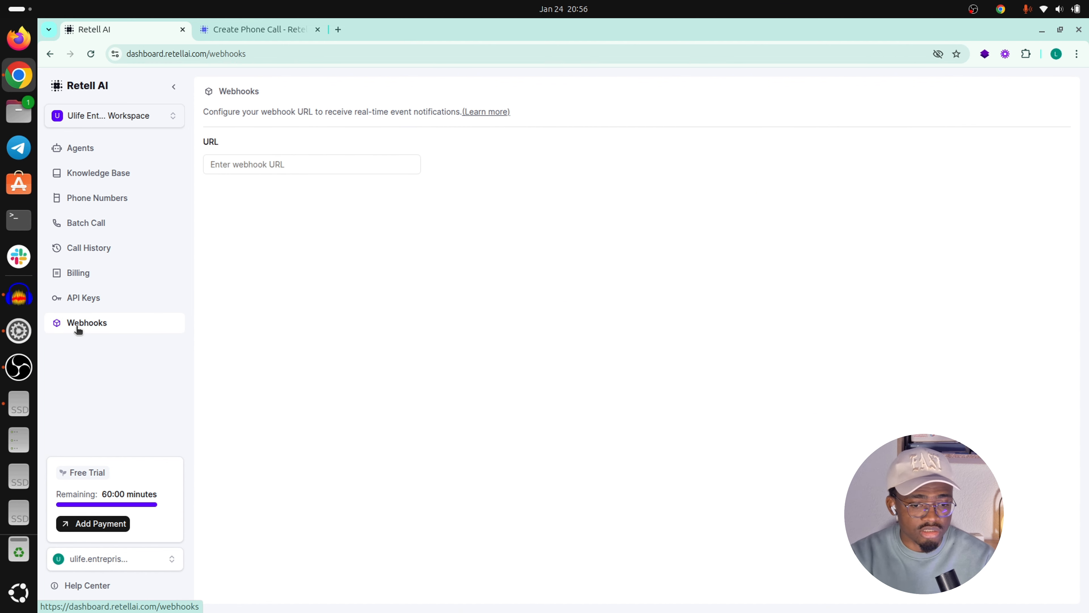